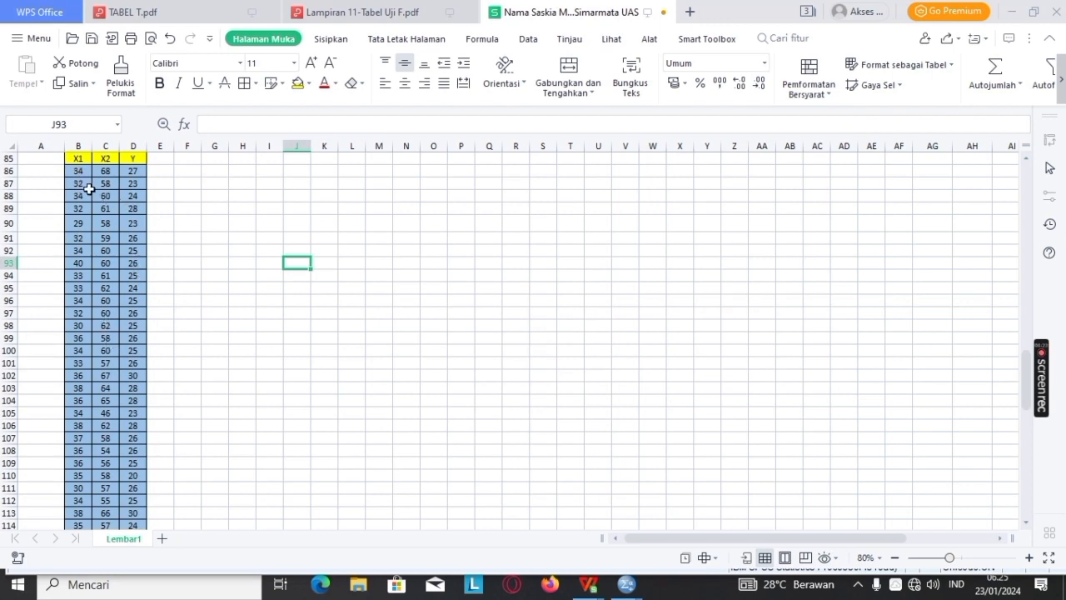
Step: Copy the X1, X2 and Y data in cells B86:D160, leaving out the header row
drag(80, 172, 139, 505)
right_click(133, 503)
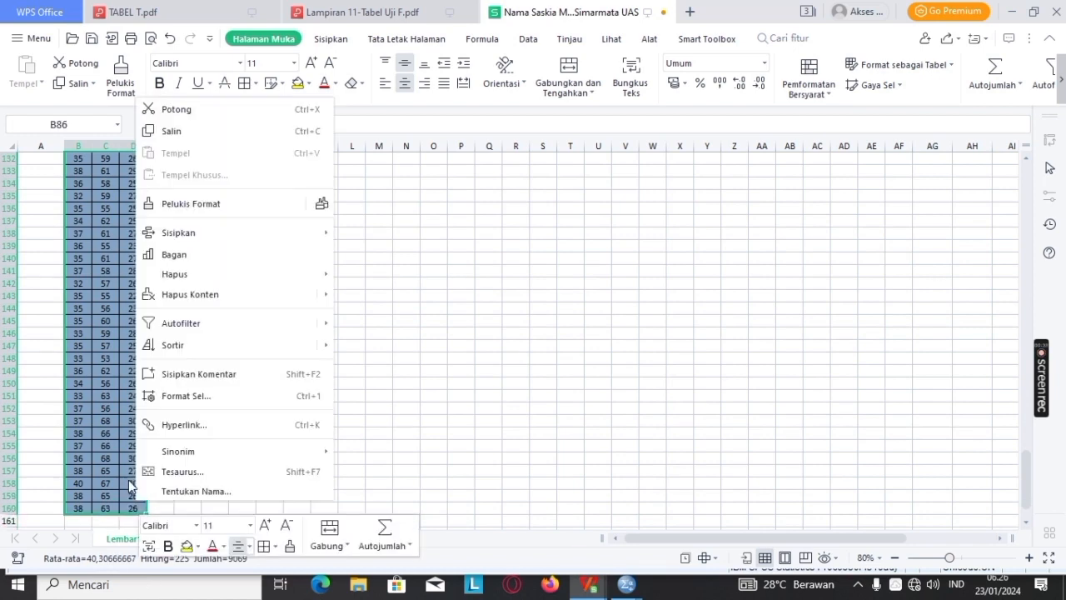
click(200, 134)
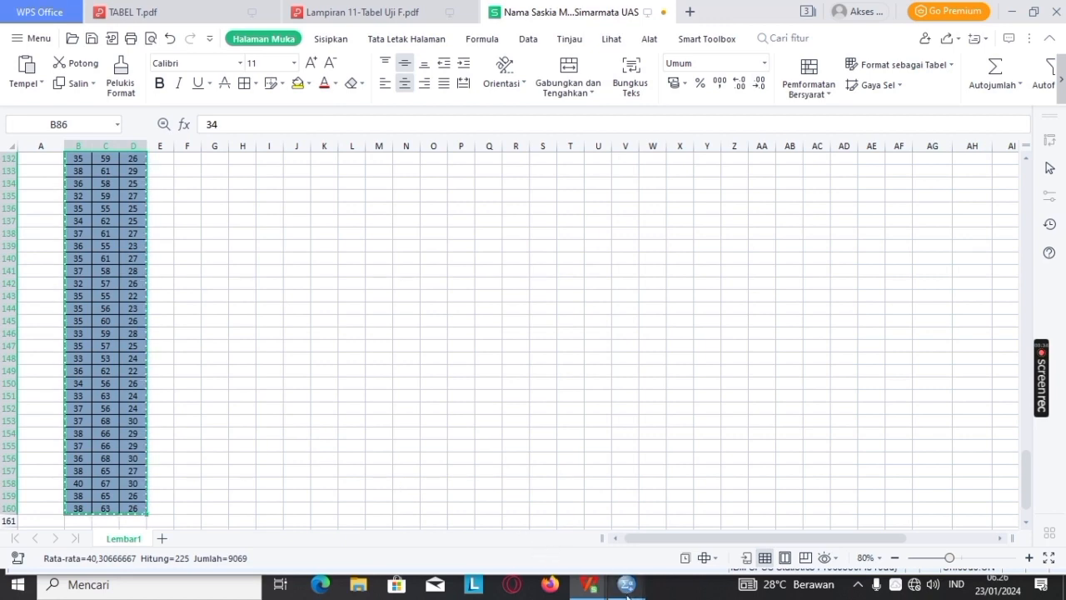
Step: Switch to the SPSS Data Editor and paste the copied data from row 1 of the first column
mouse_move(627, 587)
click(600, 528)
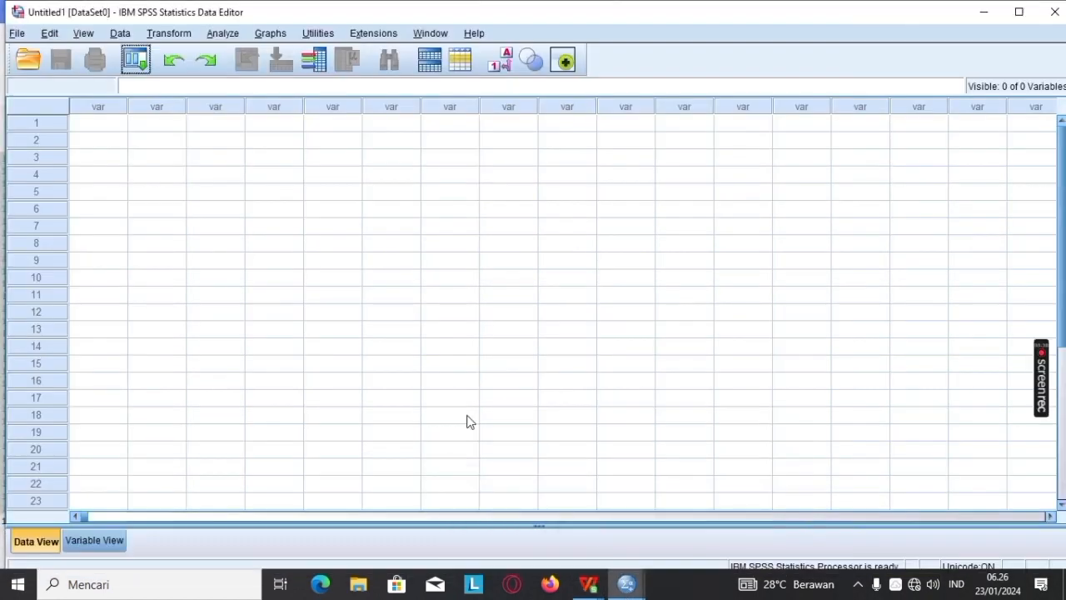
click(90, 127)
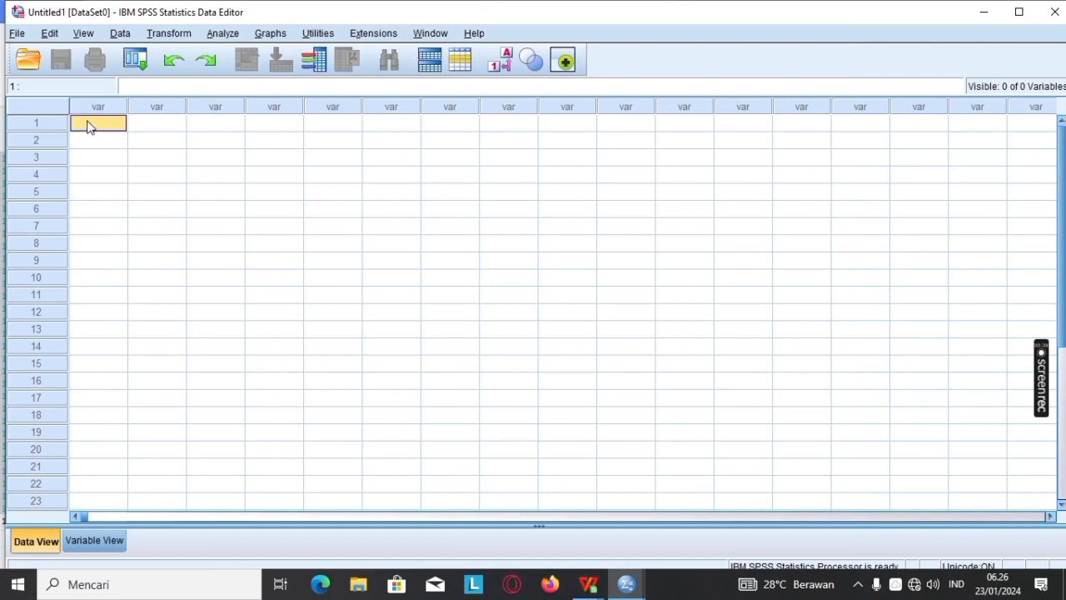
right_click(90, 125)
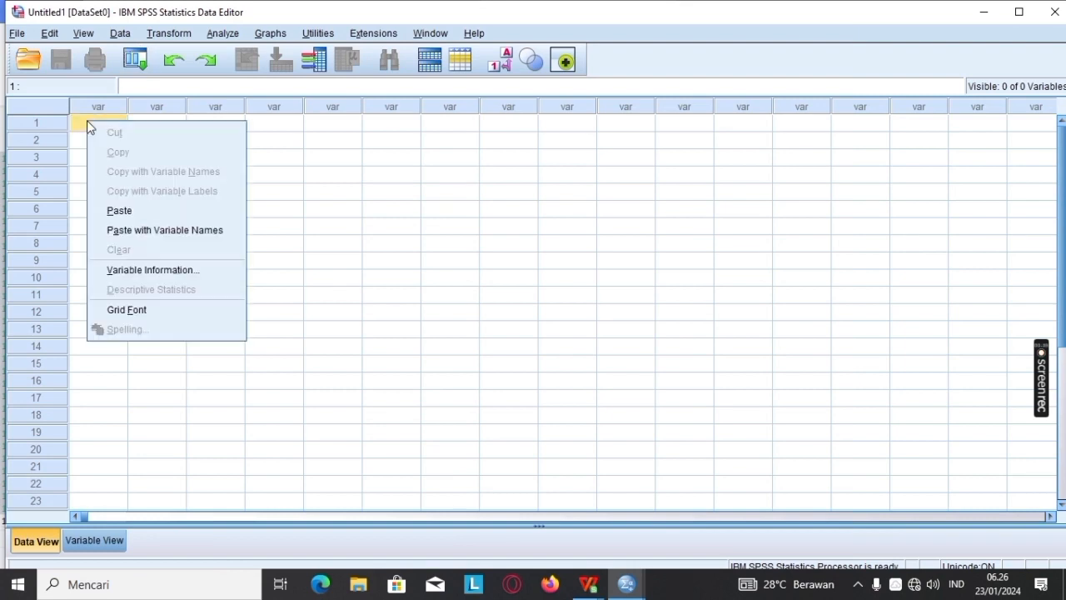
click(125, 213)
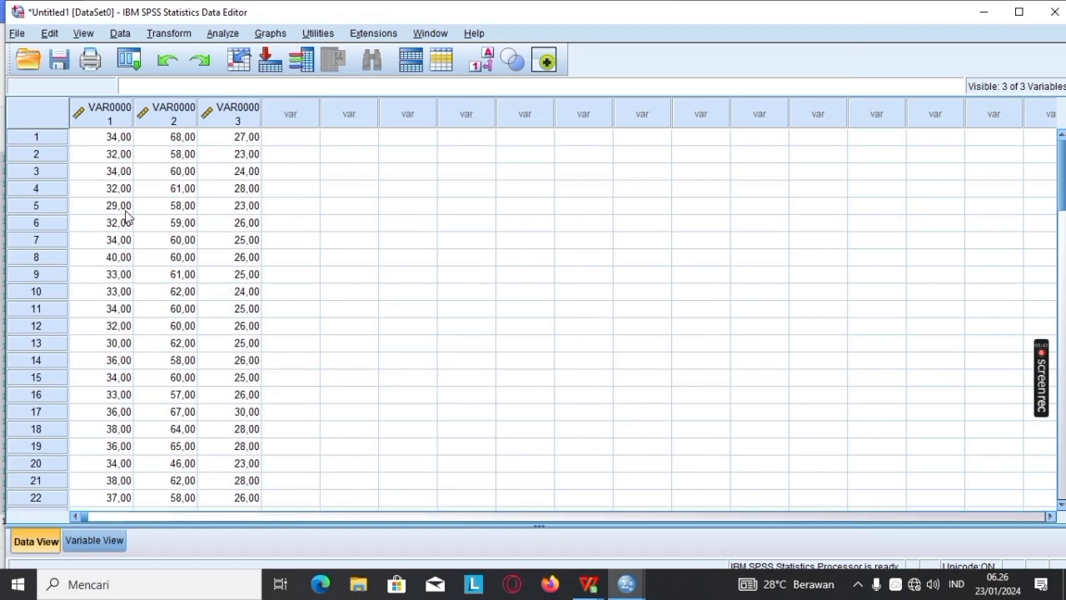
Step: Rename the three variables x1, x2 and y in the variable definitions
click(101, 541)
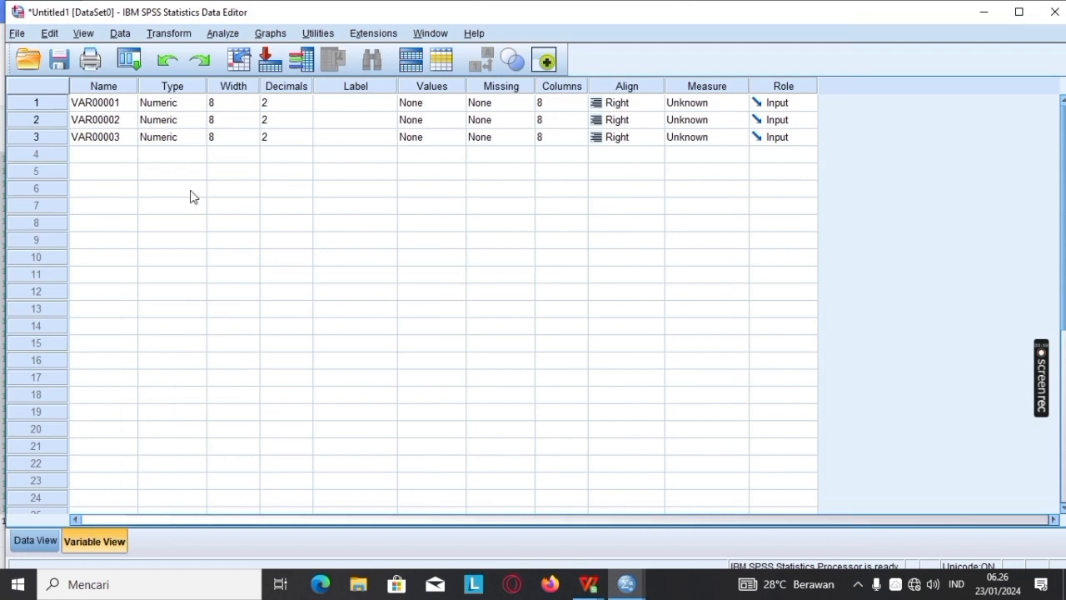
click(108, 103)
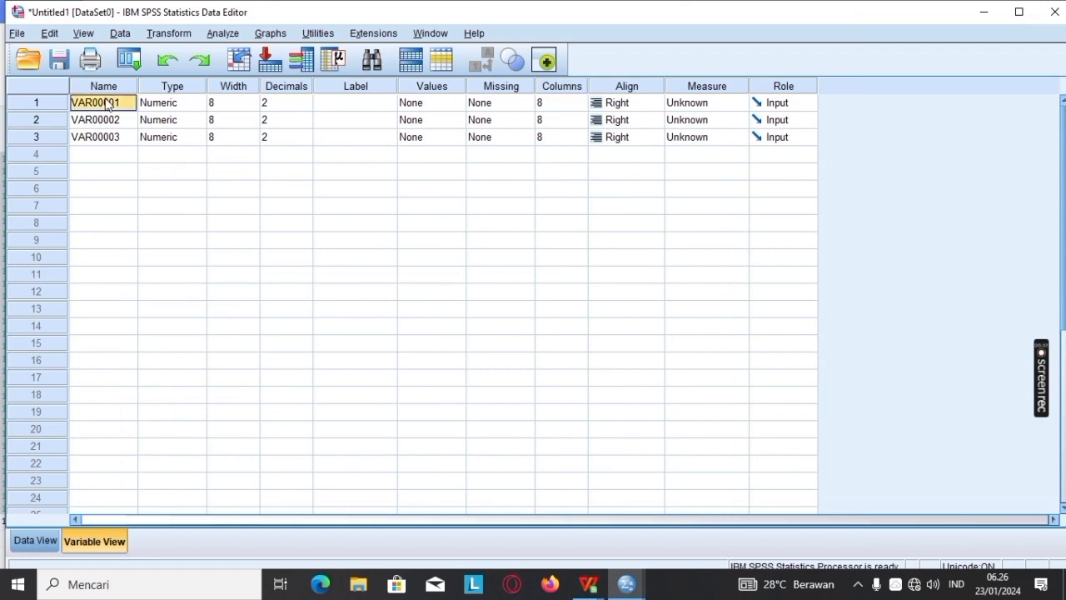
text(x)
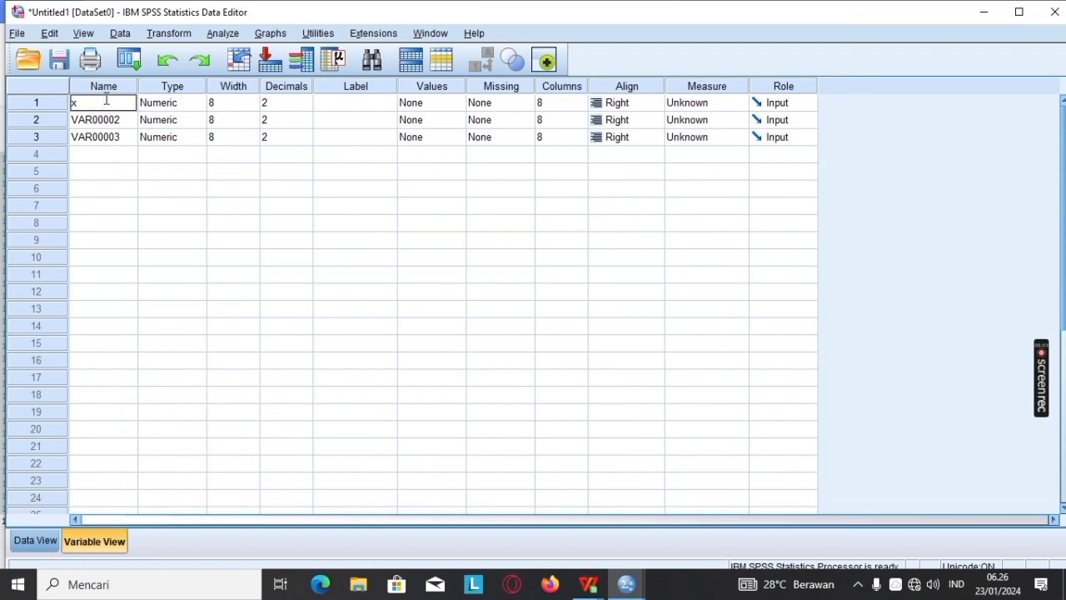
text(1)
key(Return)
text(x2)
key(Return)
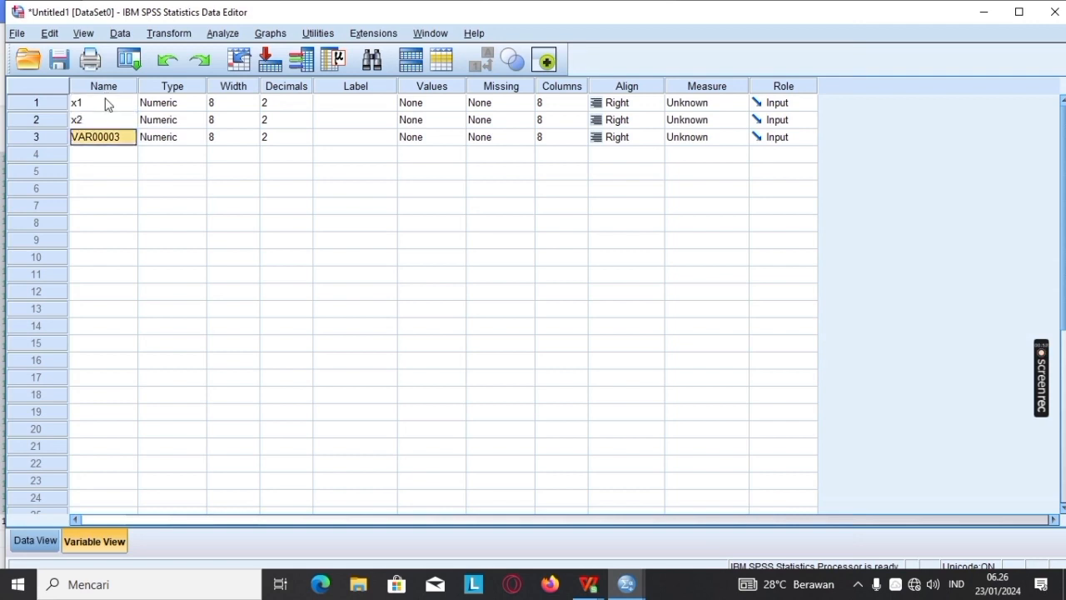
text(y)
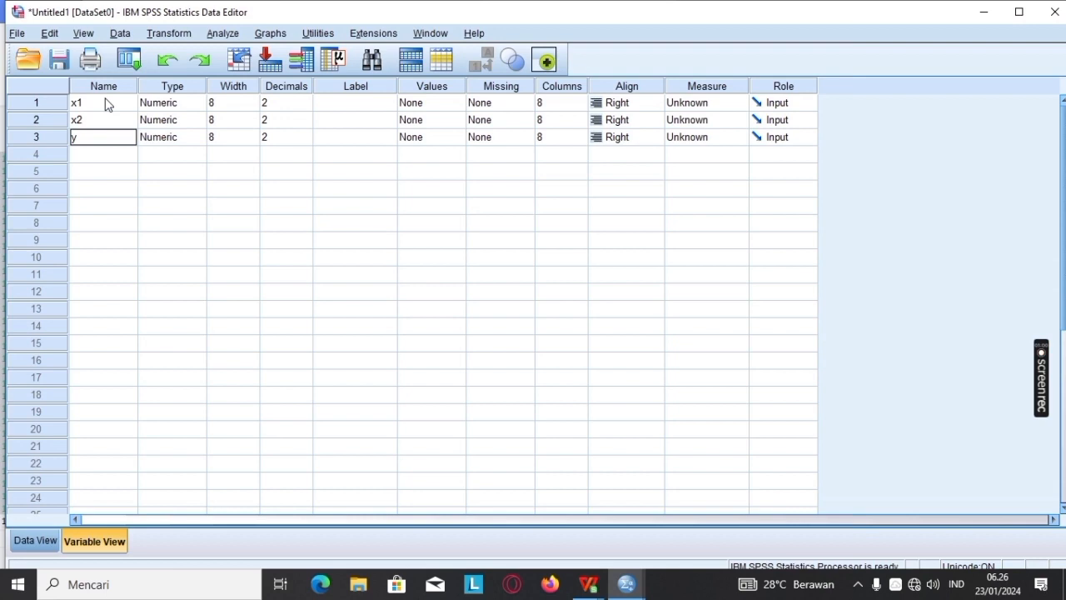
Step: Label x1 "variabel brand image", x2 "variabel kualitas produk" and y "variabel kepuasan pembeli"
click(360, 103)
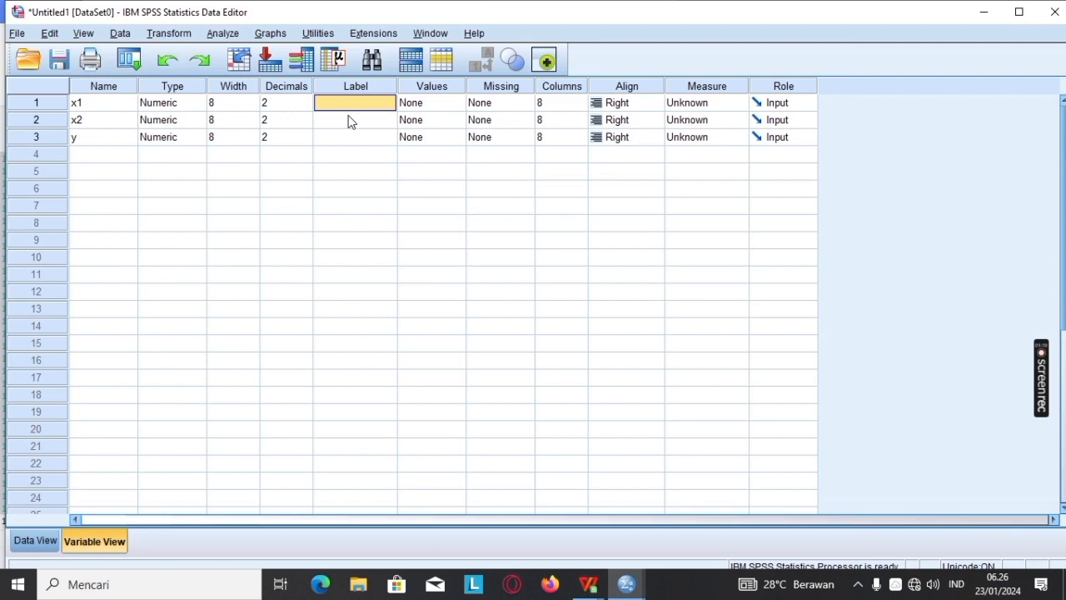
text(variabel b)
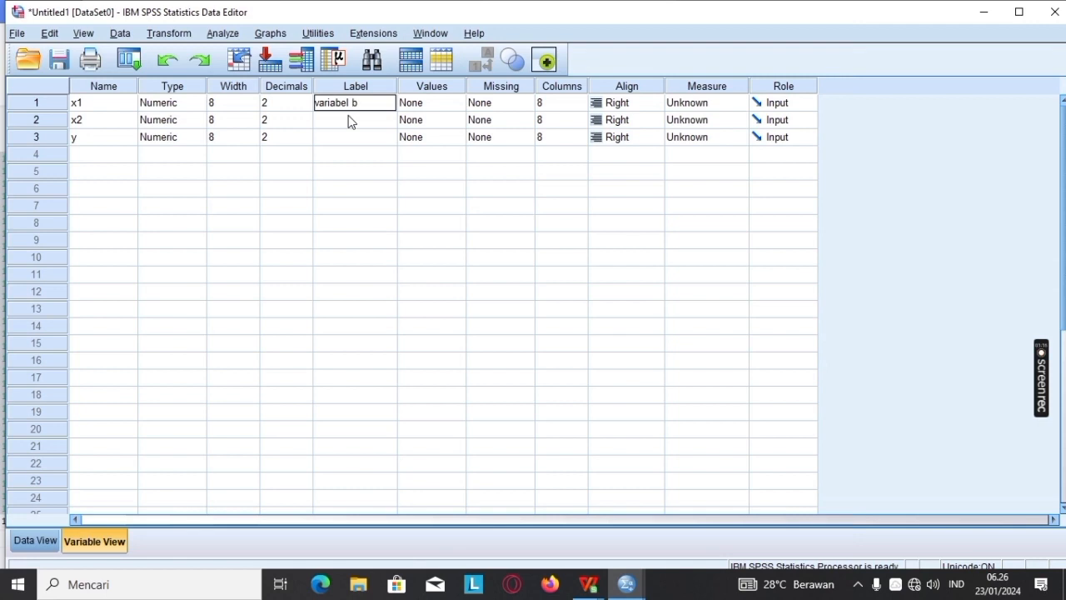
text(rand image)
click(349, 121)
text(variabel kualit)
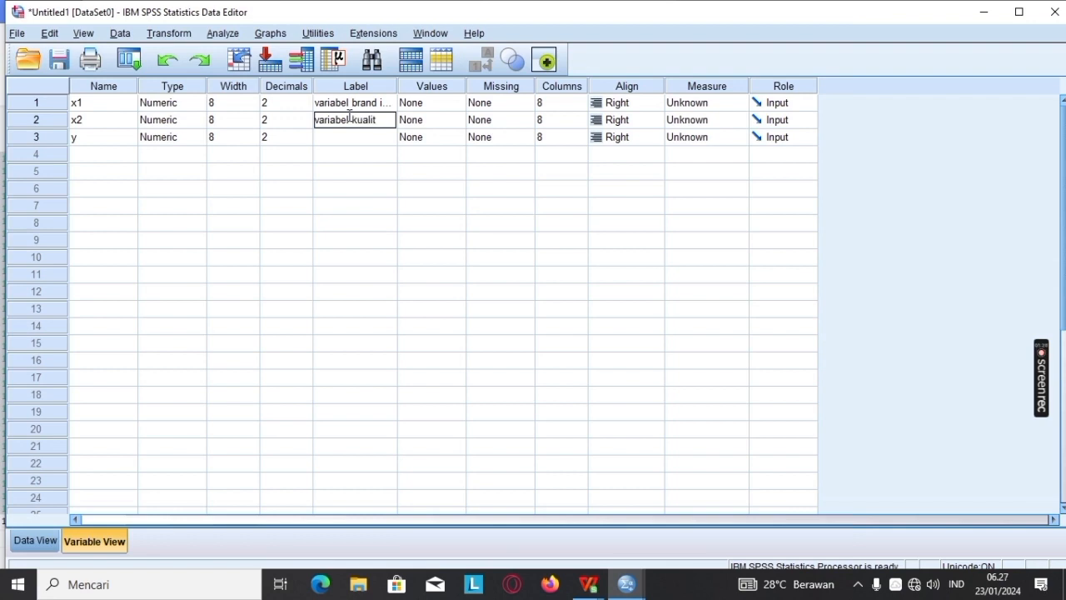
text(as produk)
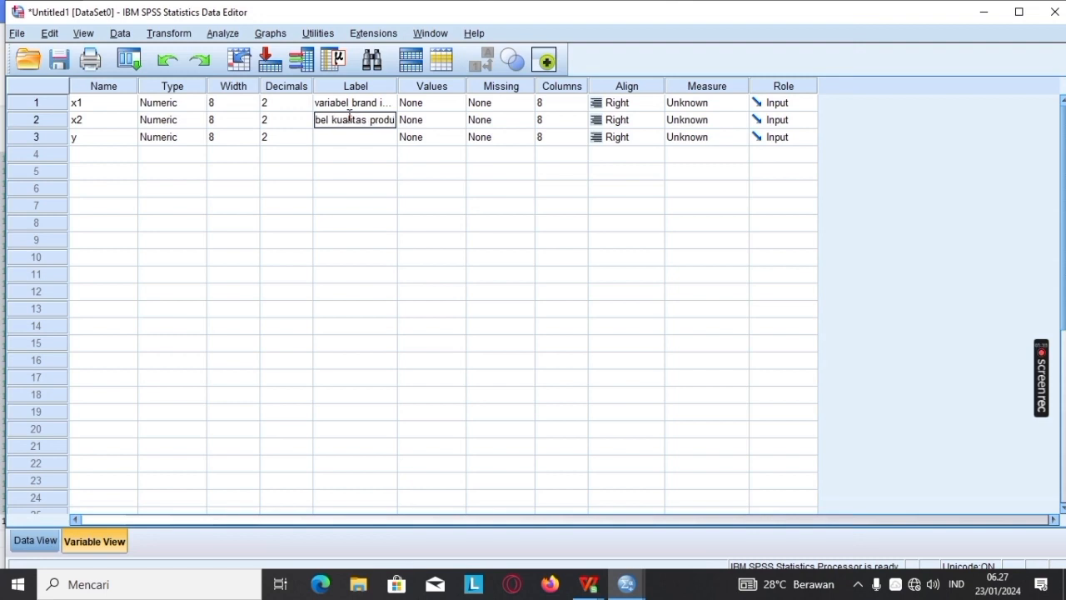
key(Return)
text(dan)
key(BackSpace)
key(BackSpace)
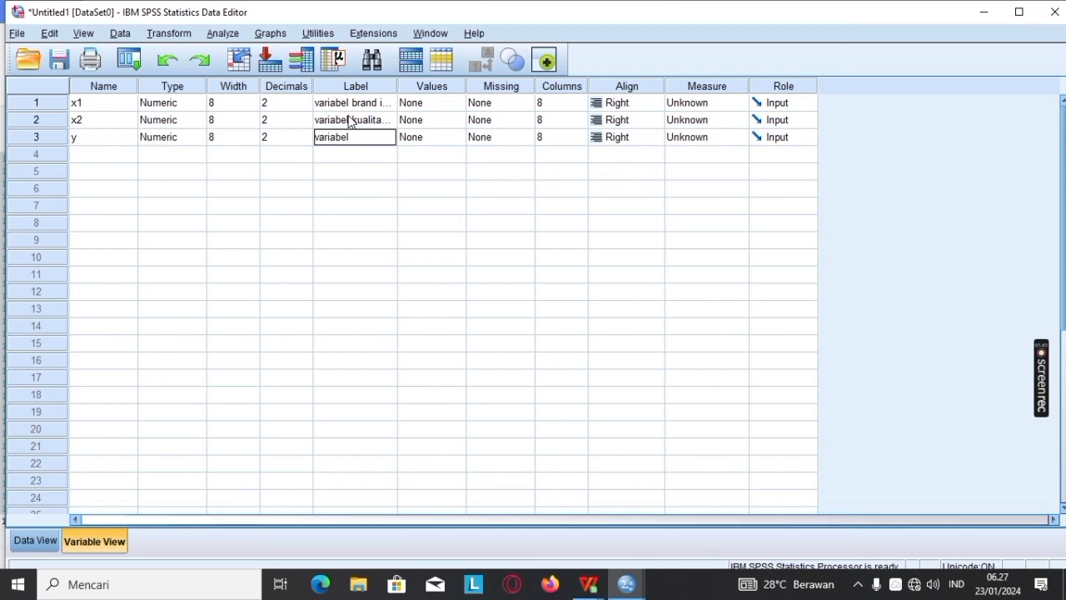
text(uasan pembeli)
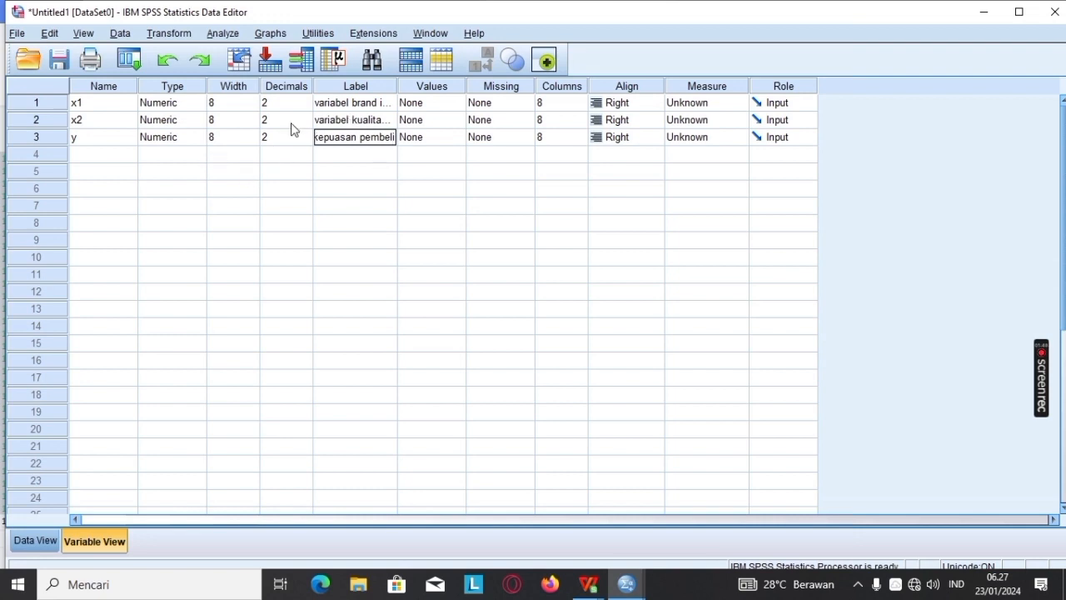
Step: Set the measurement level of x1, x2 and y to Scale
click(693, 102)
click(696, 103)
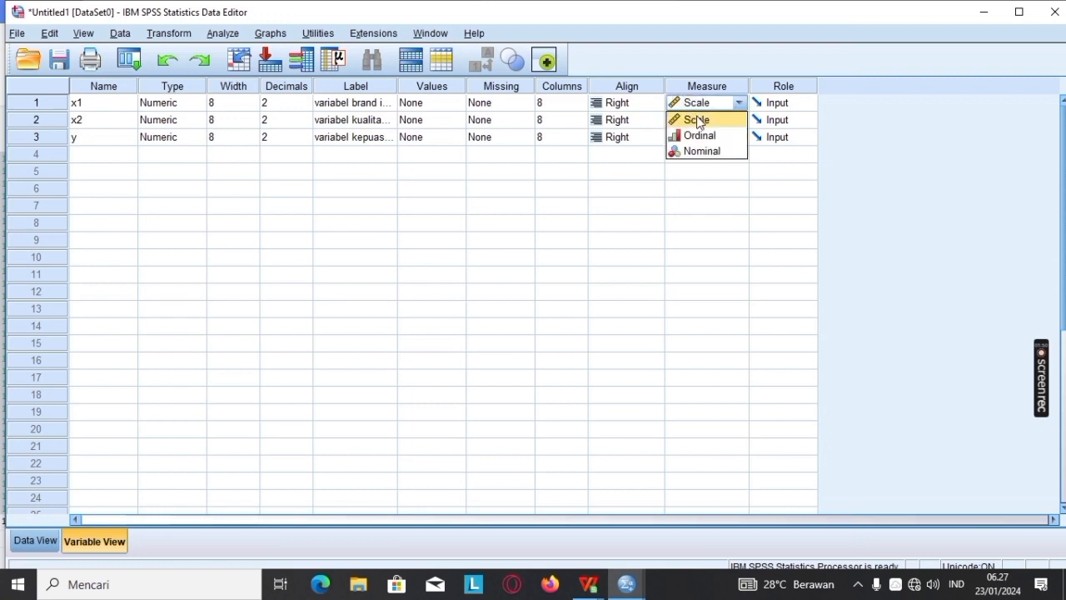
click(699, 120)
click(700, 121)
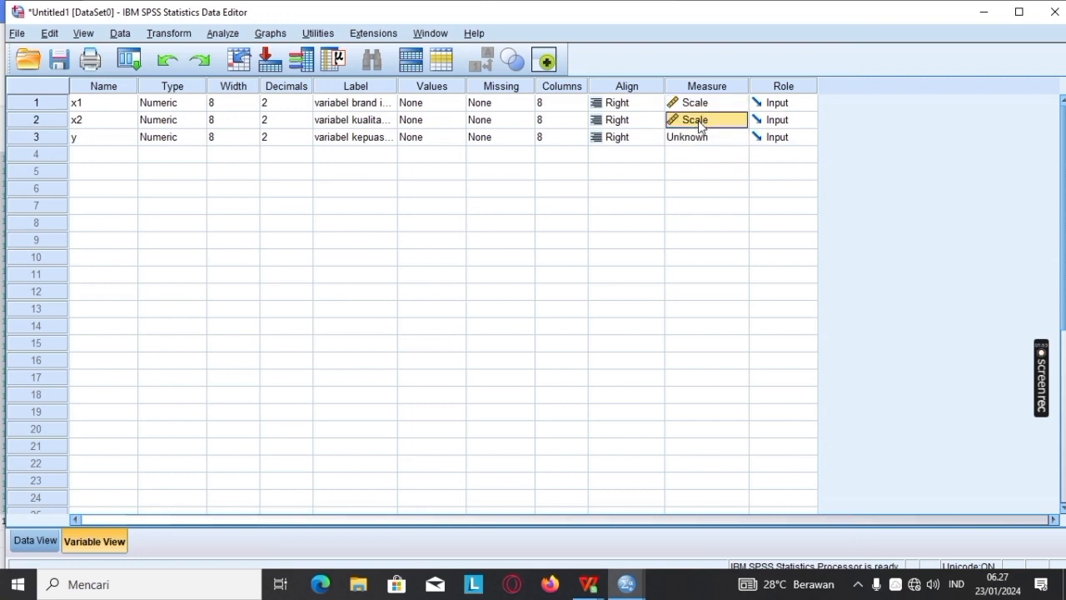
click(700, 123)
click(704, 138)
click(705, 138)
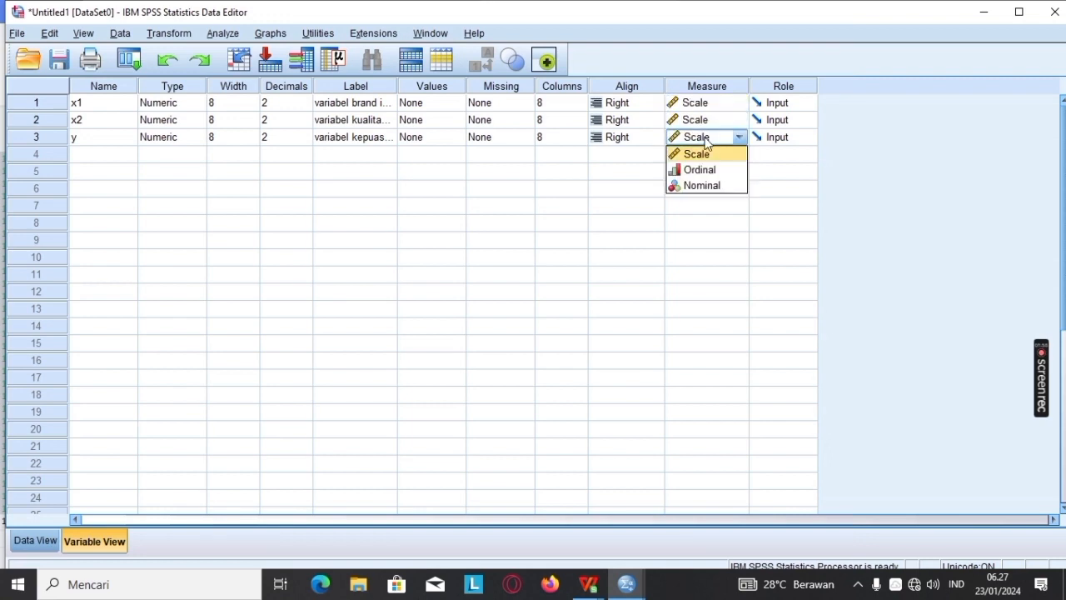
click(705, 154)
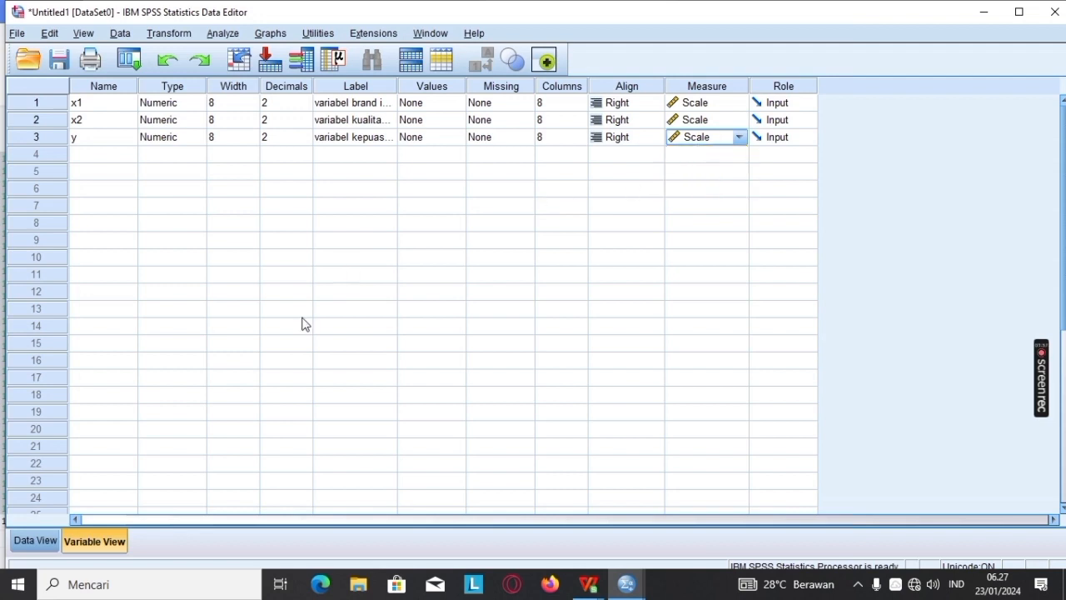
Step: Set up a linear regression with y (kepuasan pembeli) as dependent and x1 (brand image) and x2 (kualitas produk) as independents
click(222, 33)
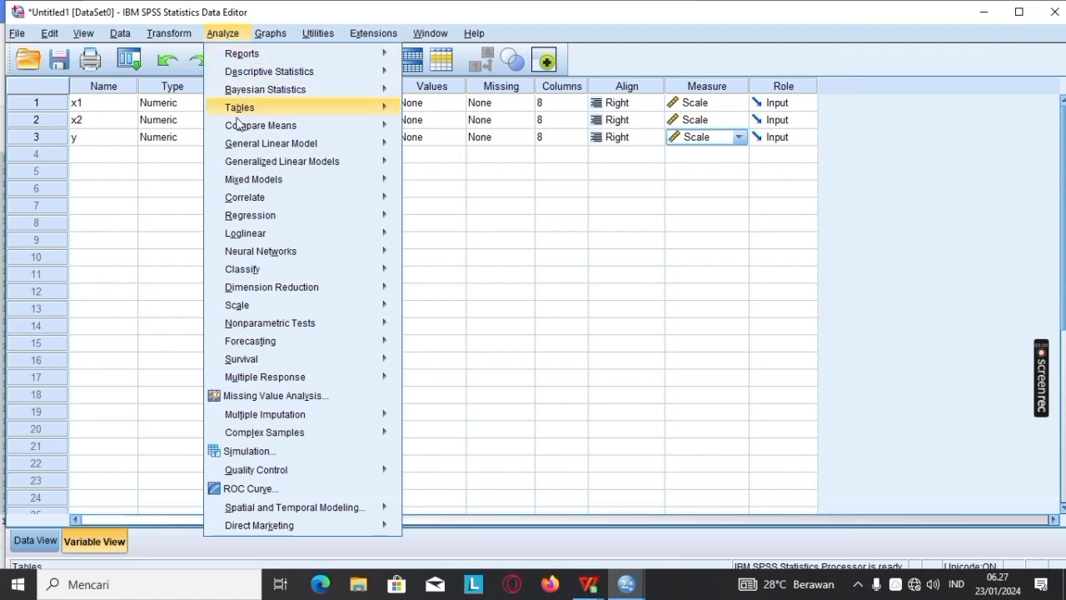
mouse_move(248, 166)
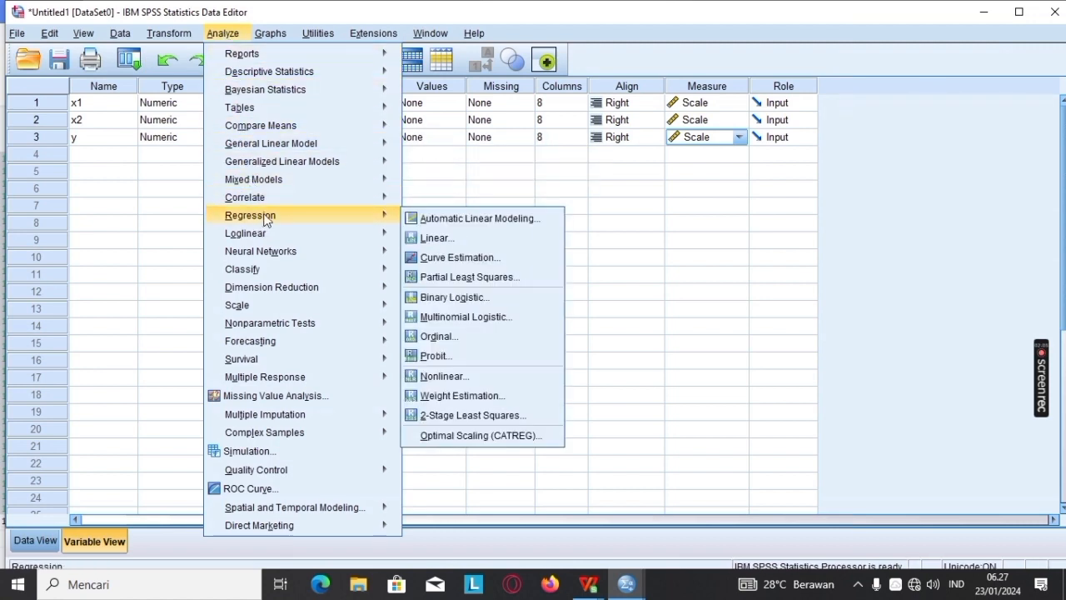
mouse_move(323, 217)
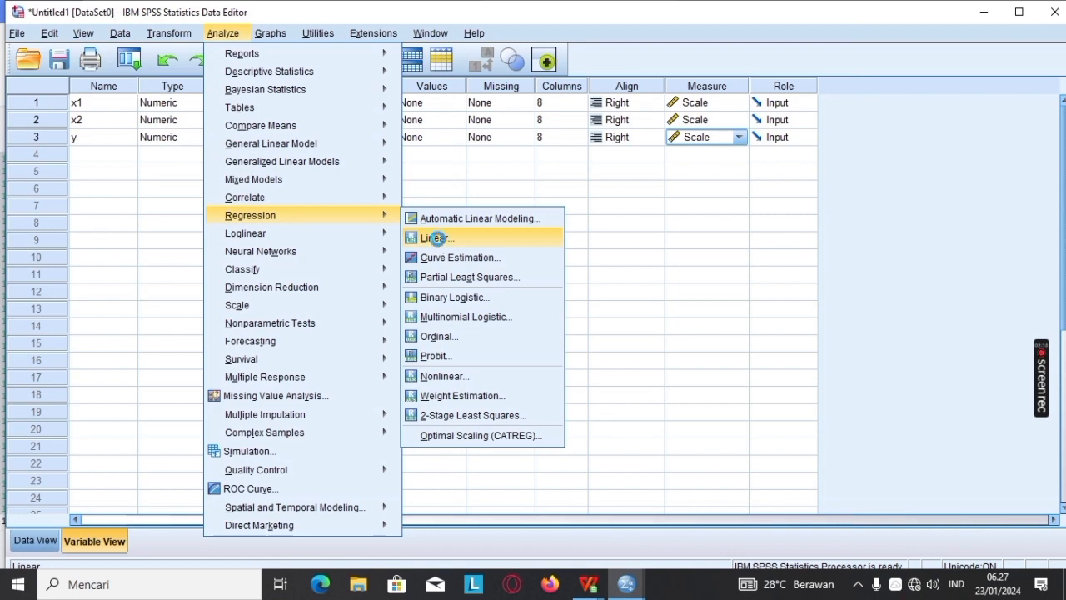
click(442, 239)
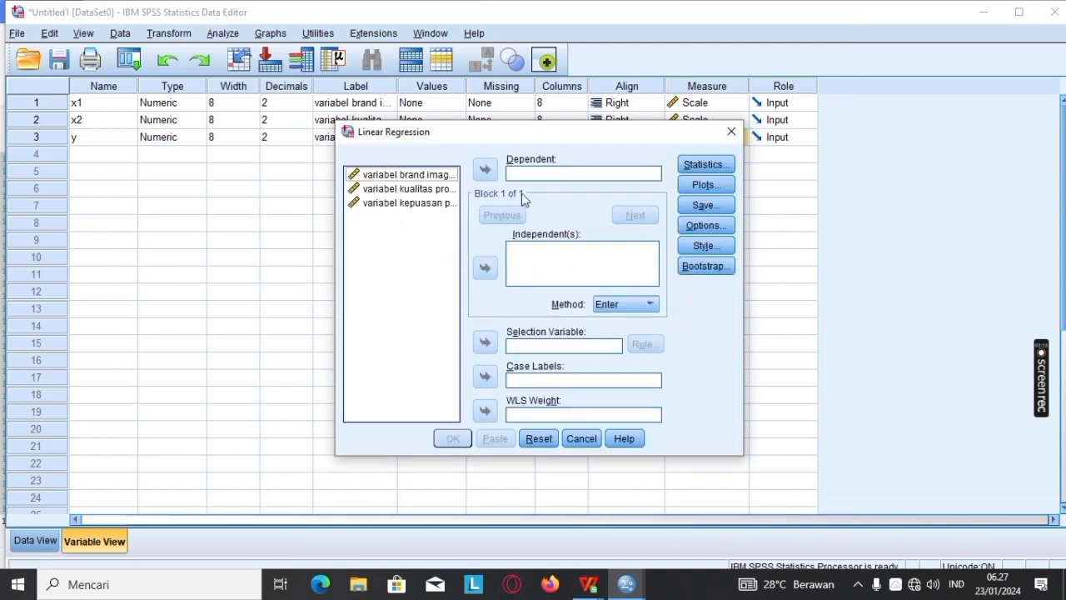
click(406, 205)
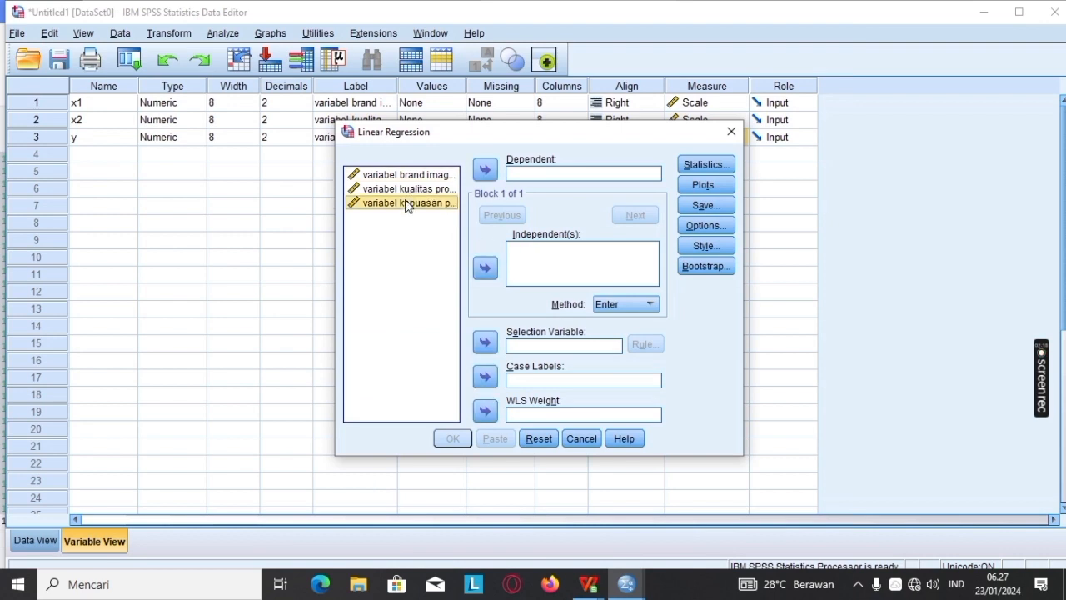
click(485, 171)
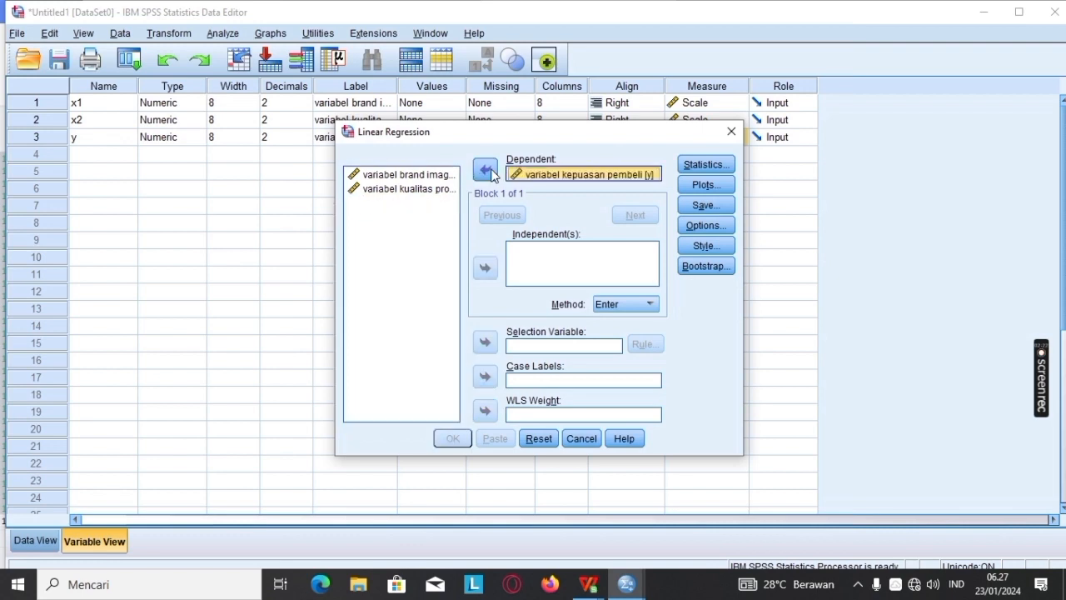
click(406, 176)
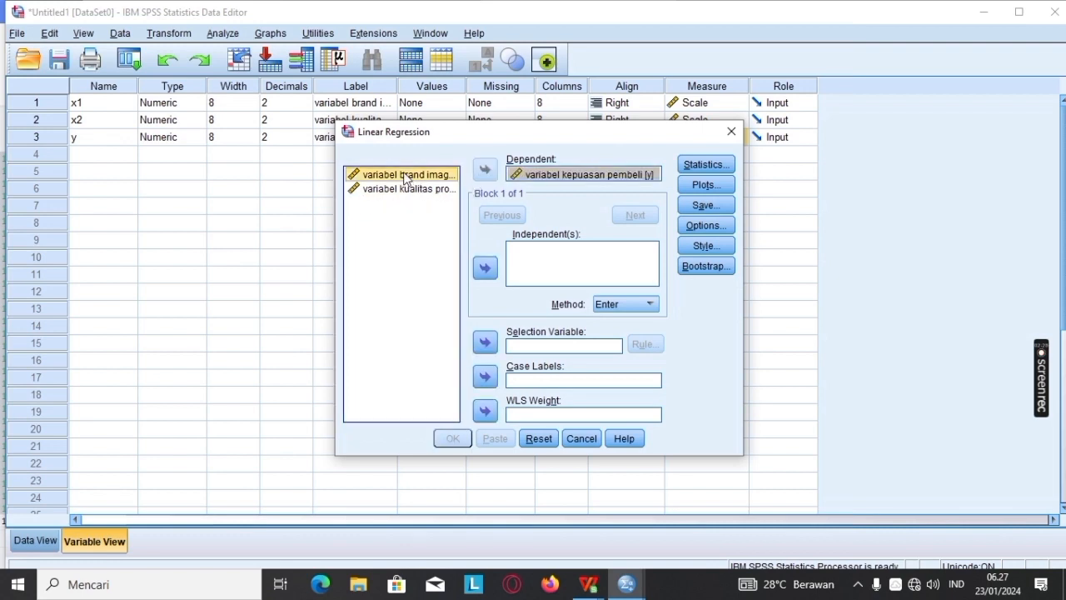
key(shift+Down)
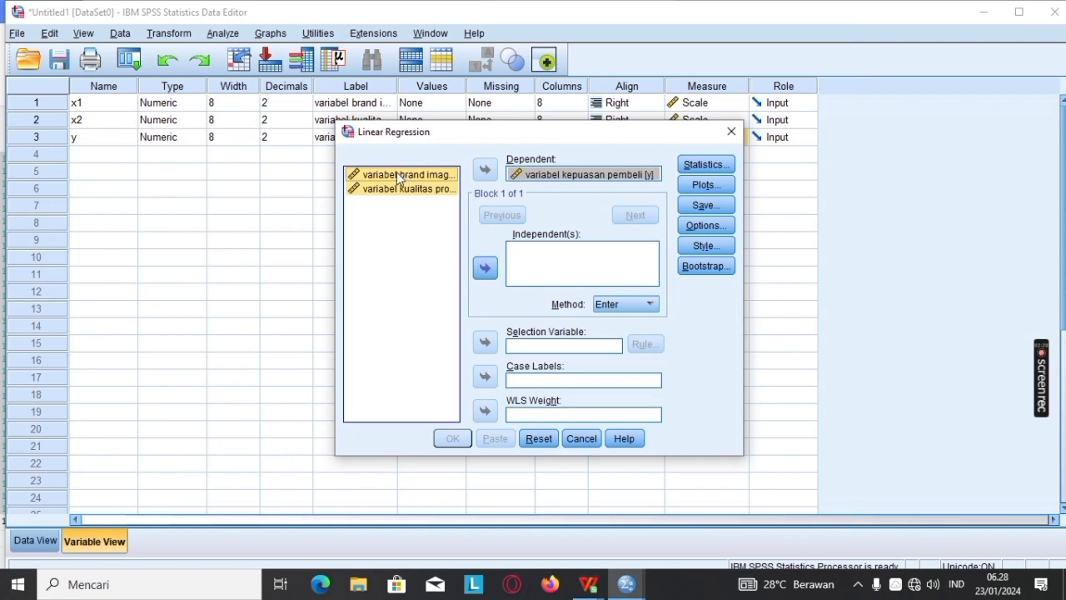
click(482, 271)
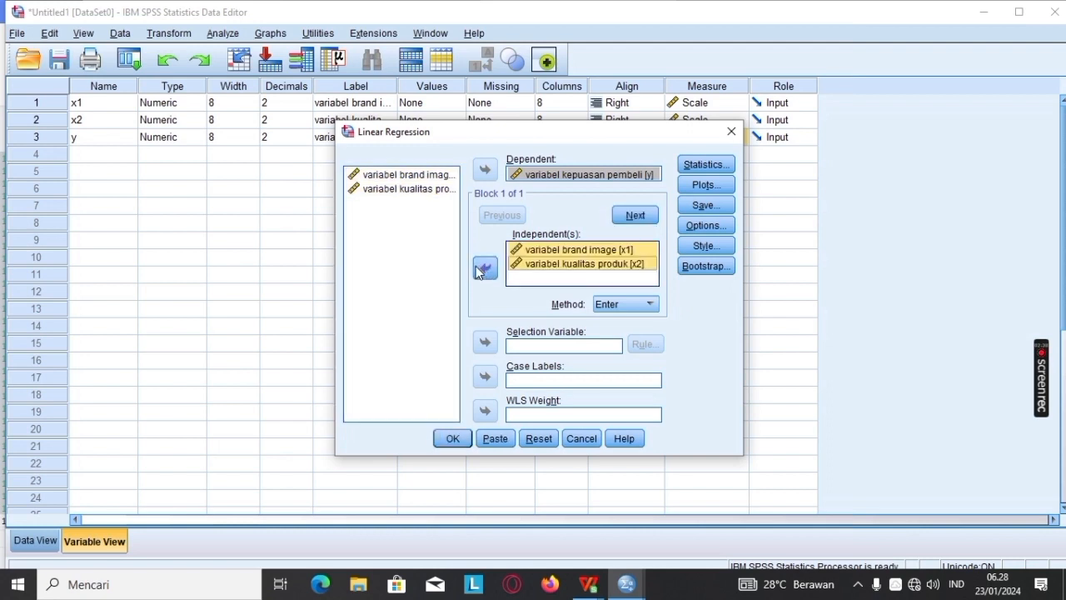
Step: Enable collinearity diagnostics for the regression and set its scatter plot to *SRESID on Y against *ZPRED on X
click(715, 166)
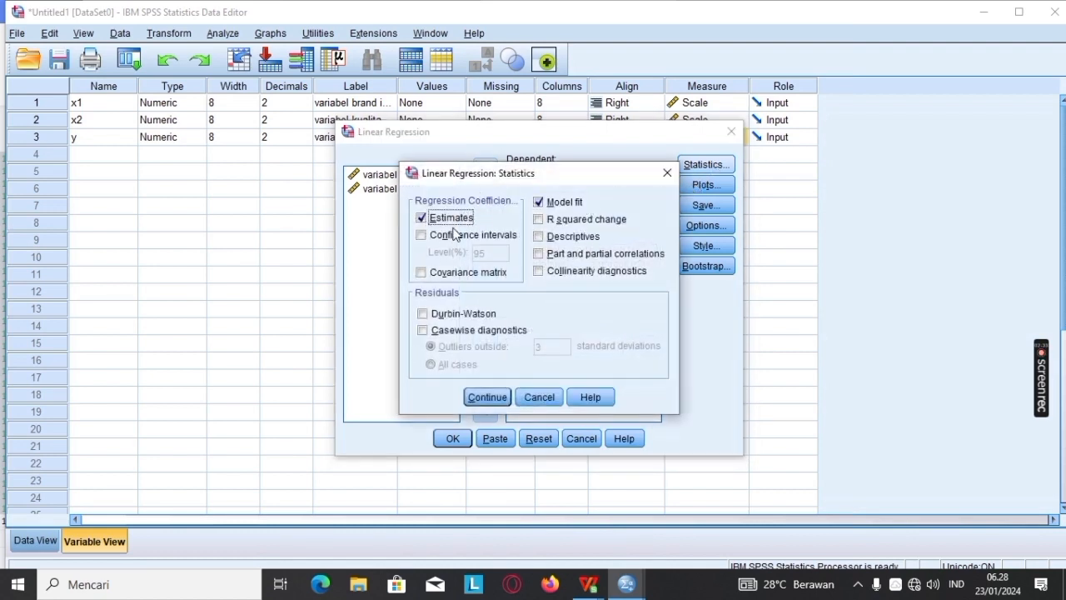
click(538, 270)
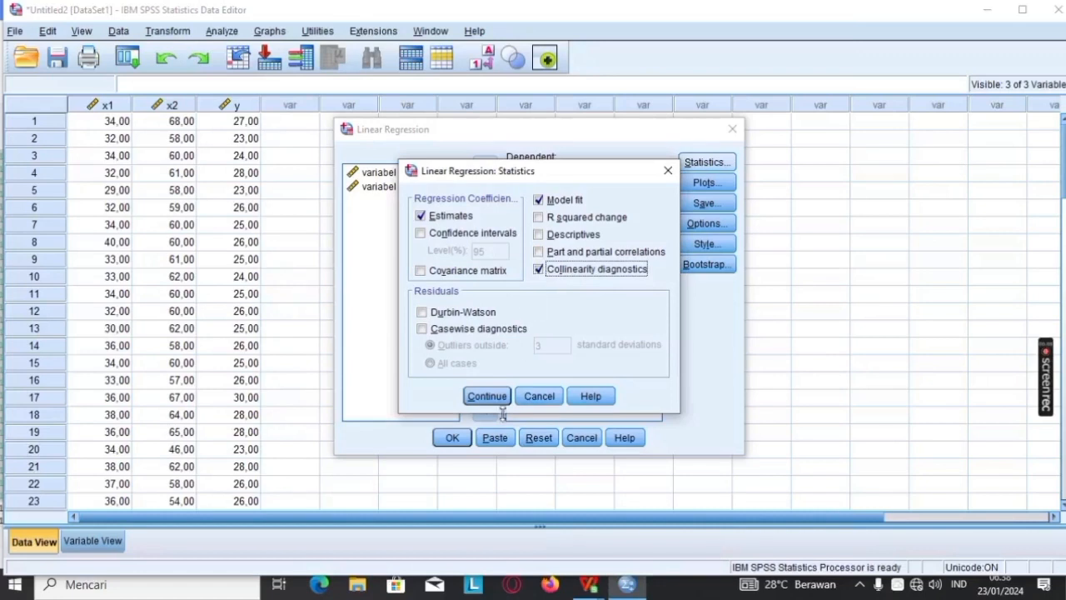
click(487, 396)
click(705, 182)
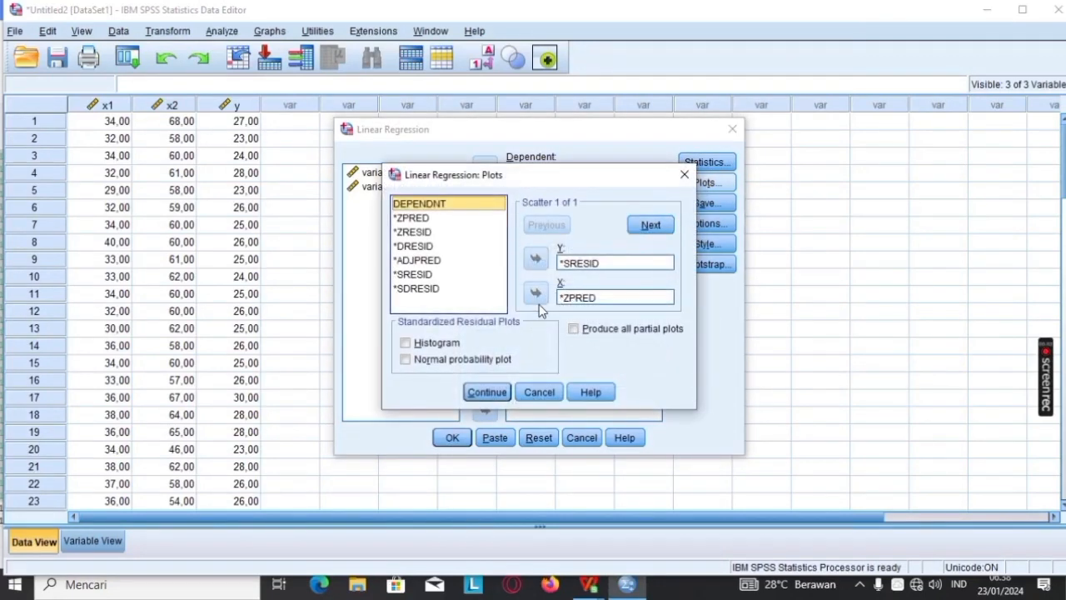
click(487, 394)
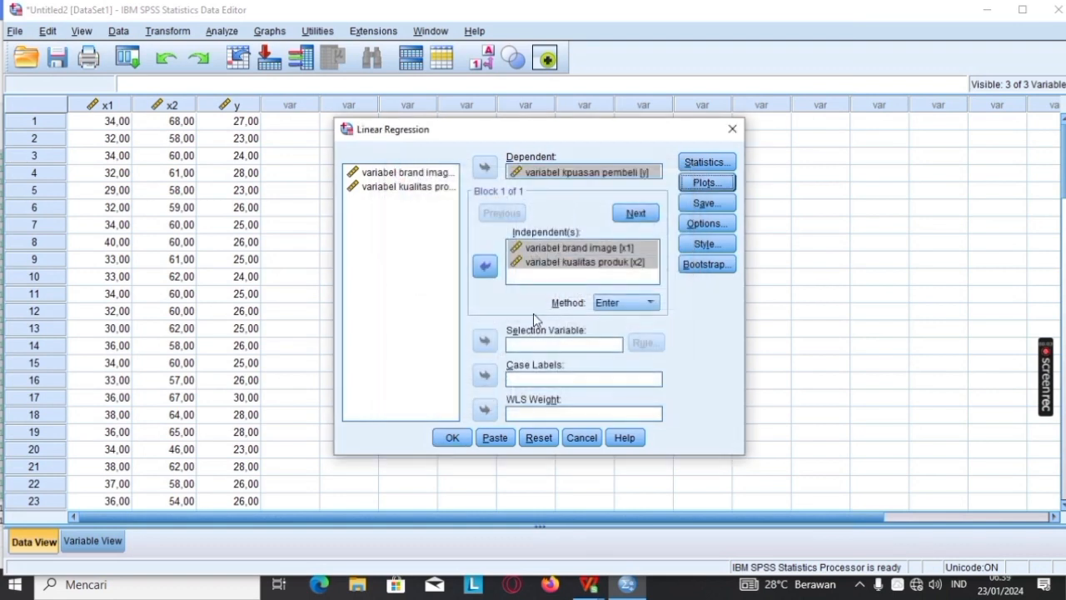
Step: Set the regression to save only unstandardized residuals, without predicted values or studentized deleted residuals, and run it
click(702, 204)
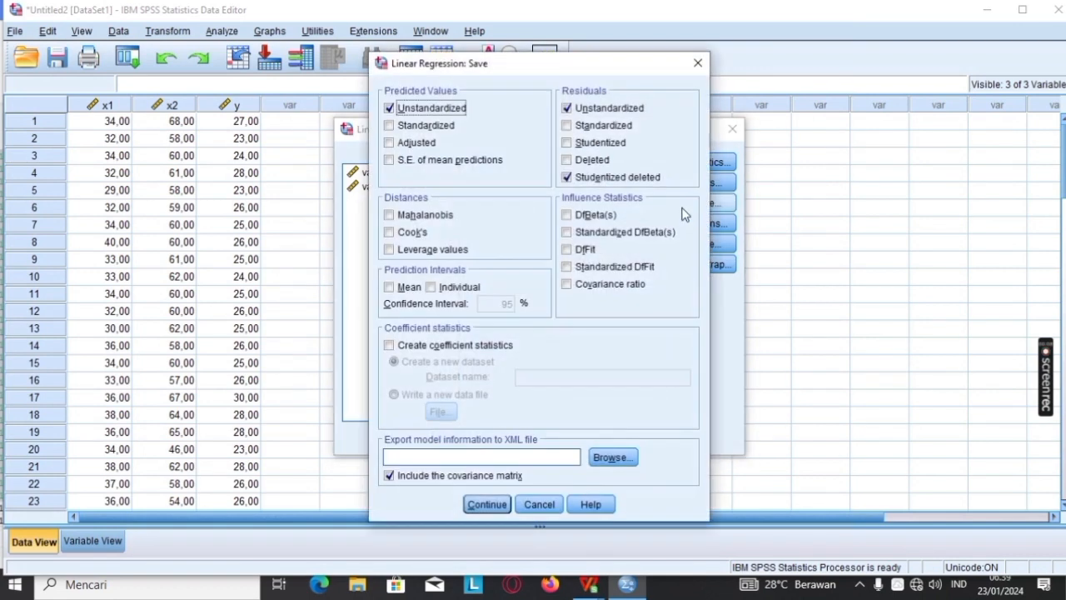
click(585, 181)
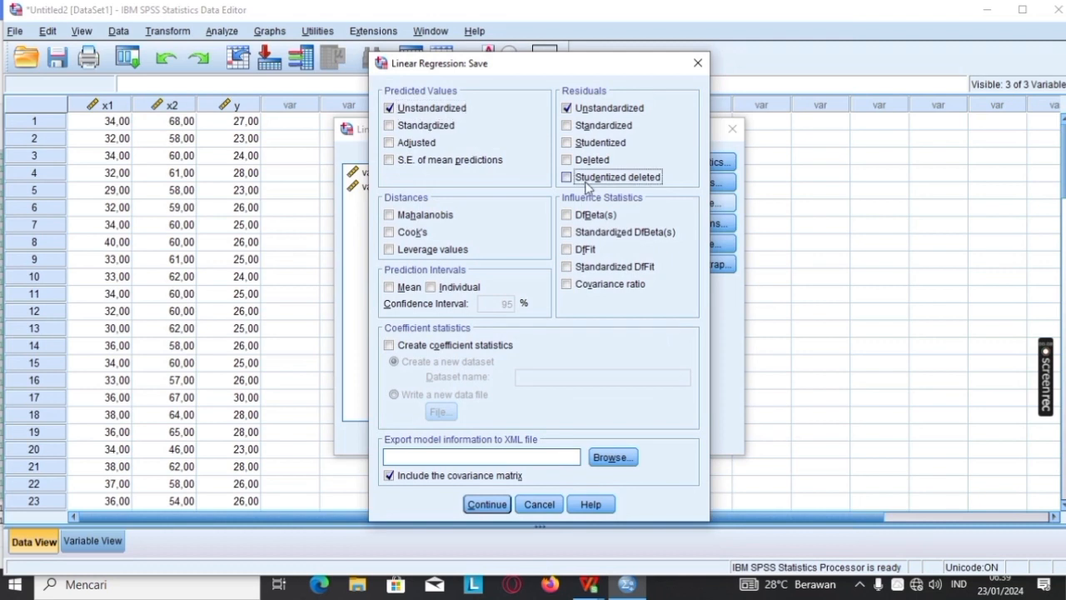
click(442, 107)
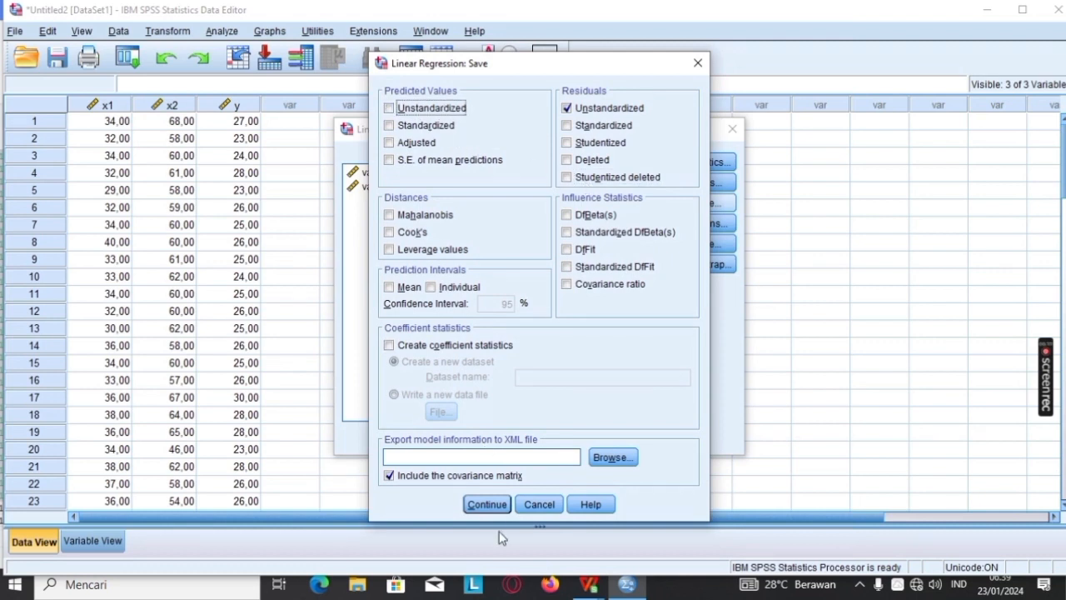
click(497, 505)
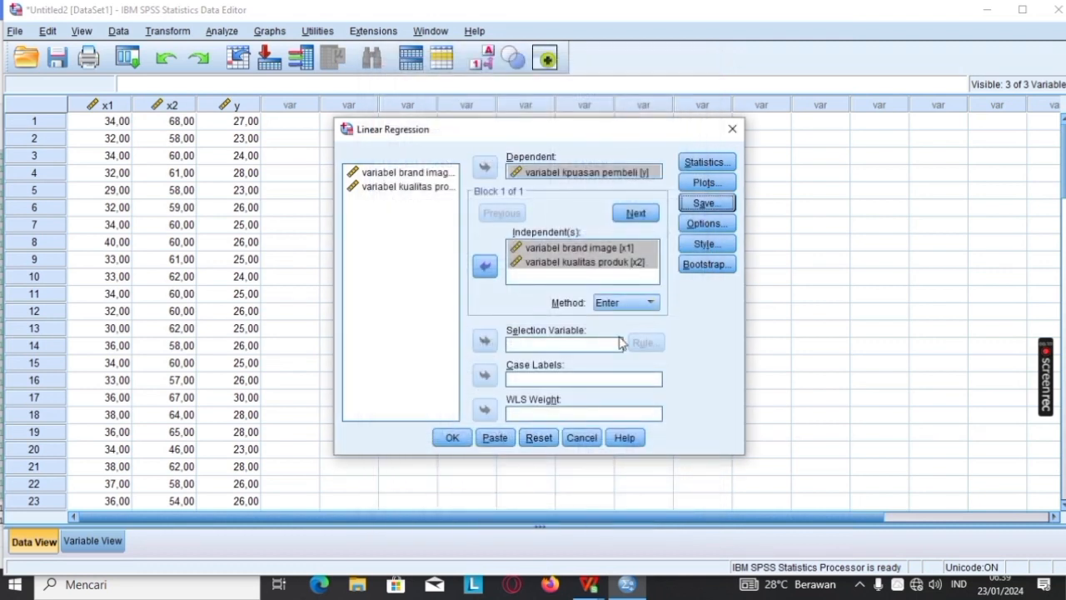
click(451, 437)
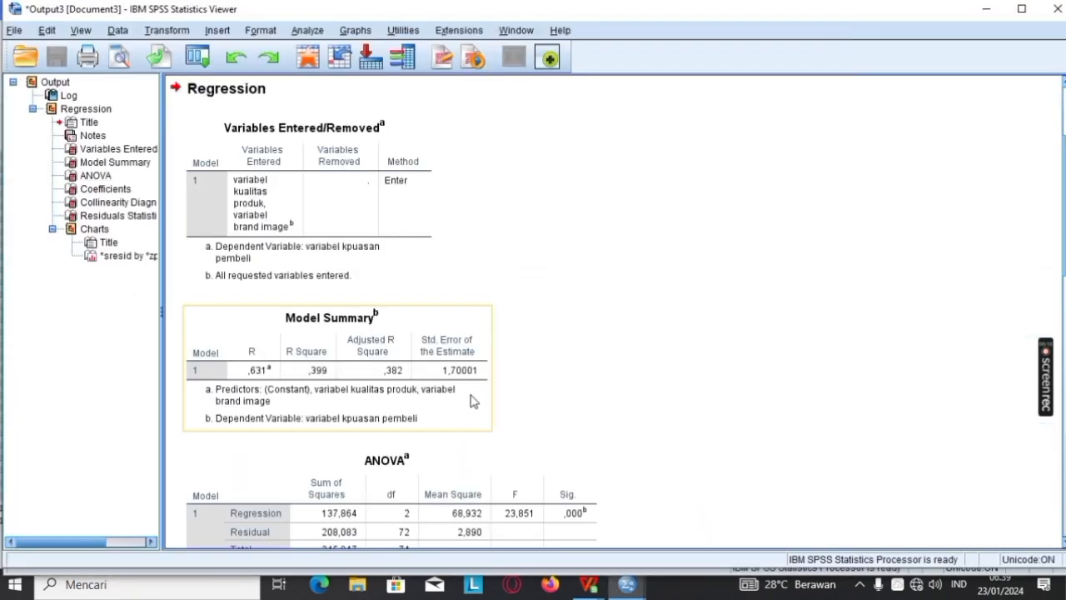
Step: Examine the Model Summary, ANOVA, Coefficients and Collinearity Diagnostics tables in the regression output
scroll(385, 312, down, 5)
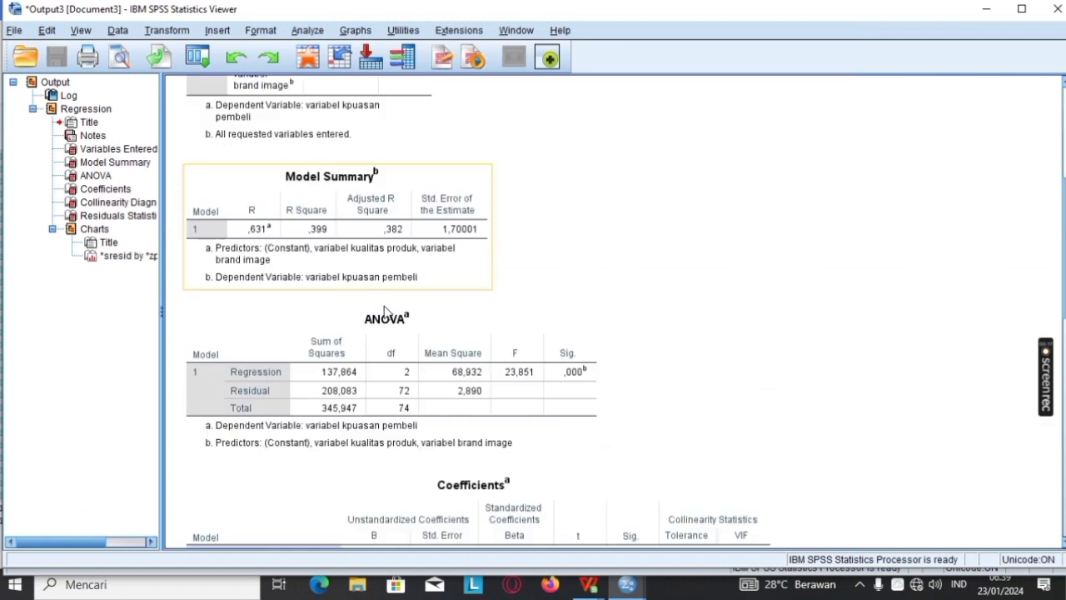
scroll(386, 312, down, 2)
scroll(387, 314, up, 7)
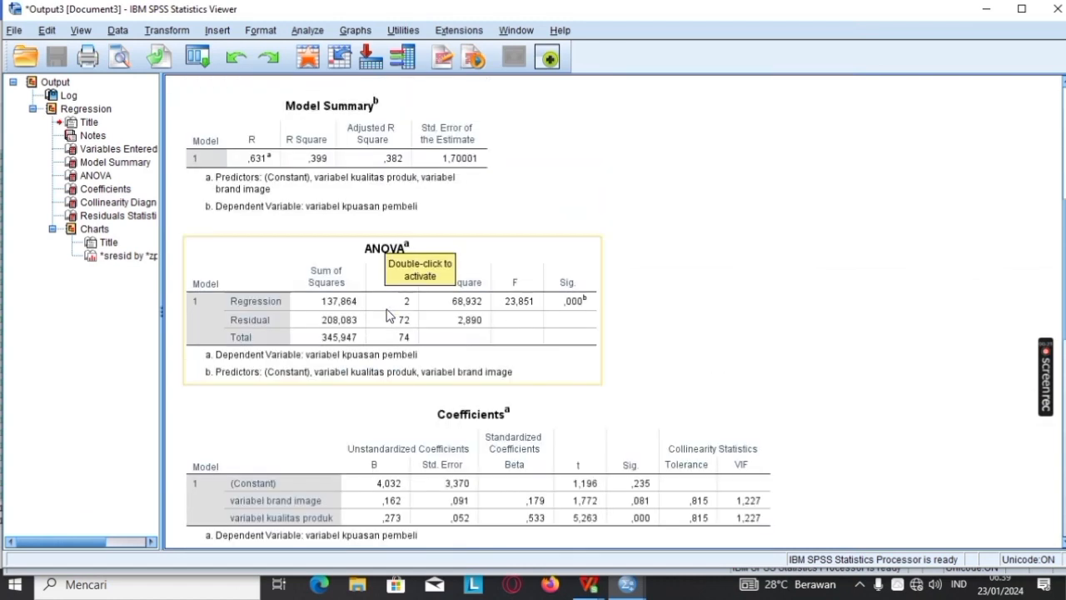
scroll(389, 315, down, 7)
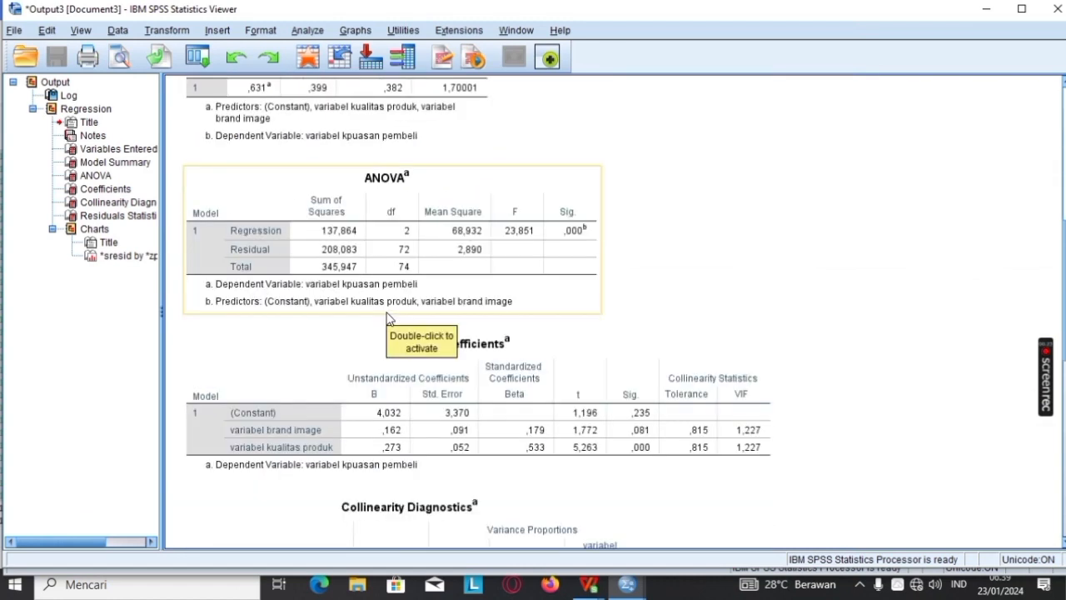
scroll(573, 417, up, 3)
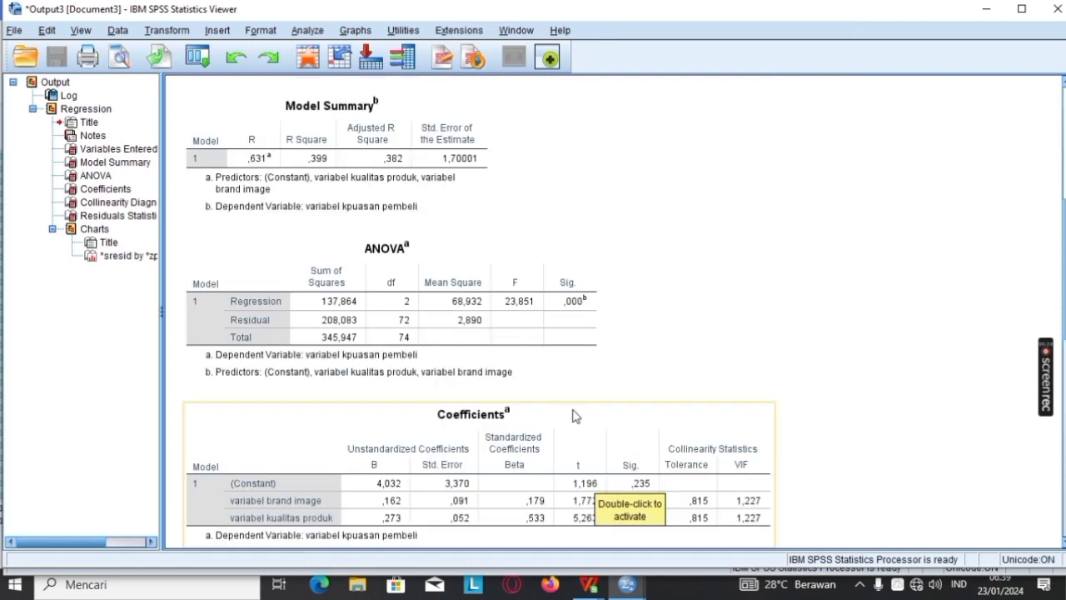
scroll(570, 398, up, 5)
scroll(569, 395, down, 2)
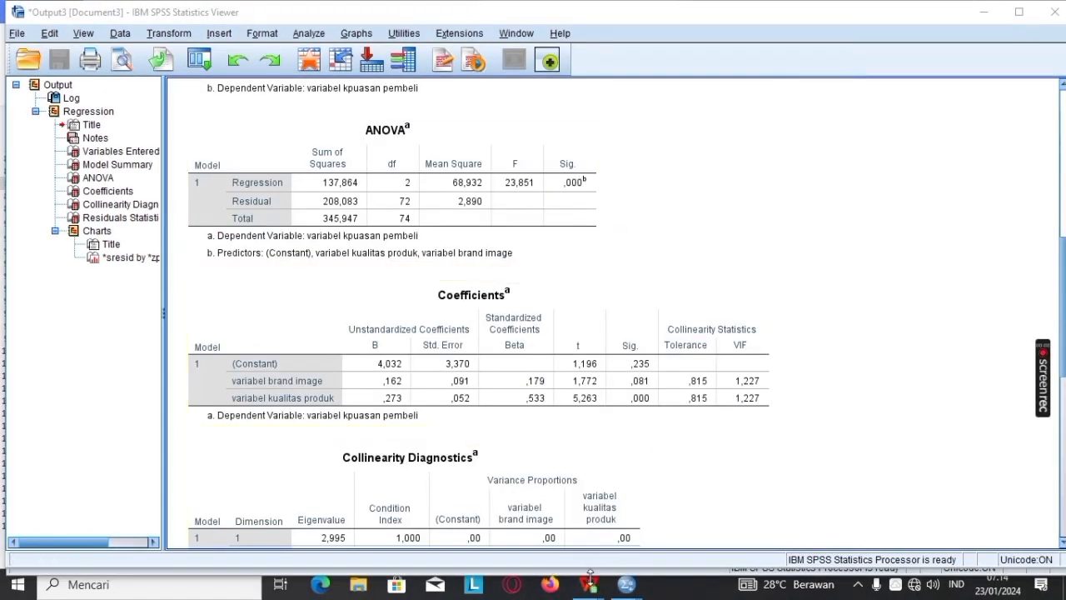
Step: Switch to the WPS spreadsheet and list x1-y in F88 and x2-y in F89 beneath "Nilai t tabel"
mouse_move(591, 587)
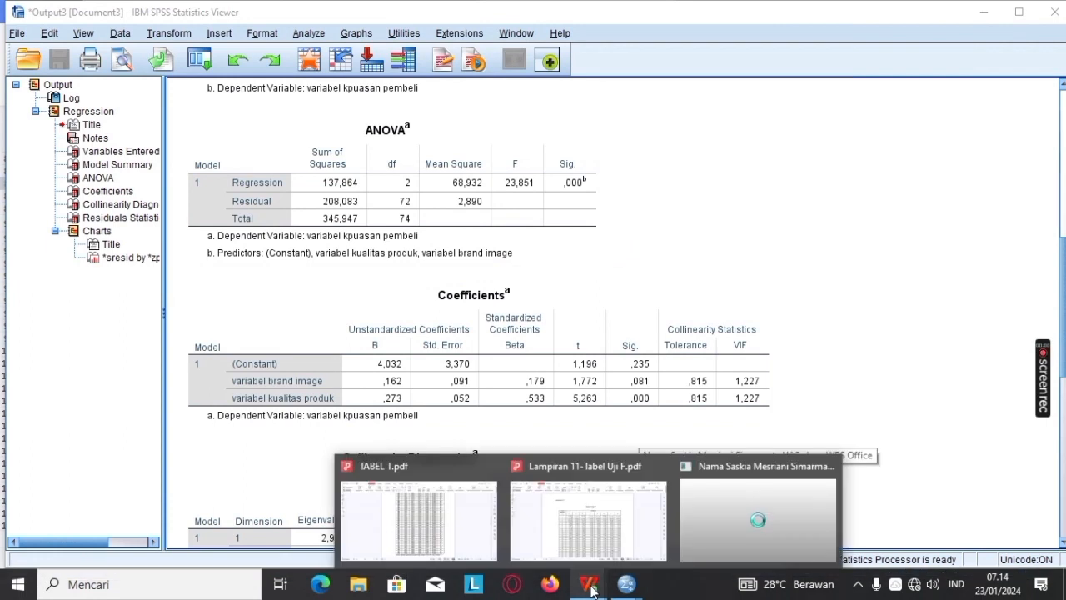
click(755, 542)
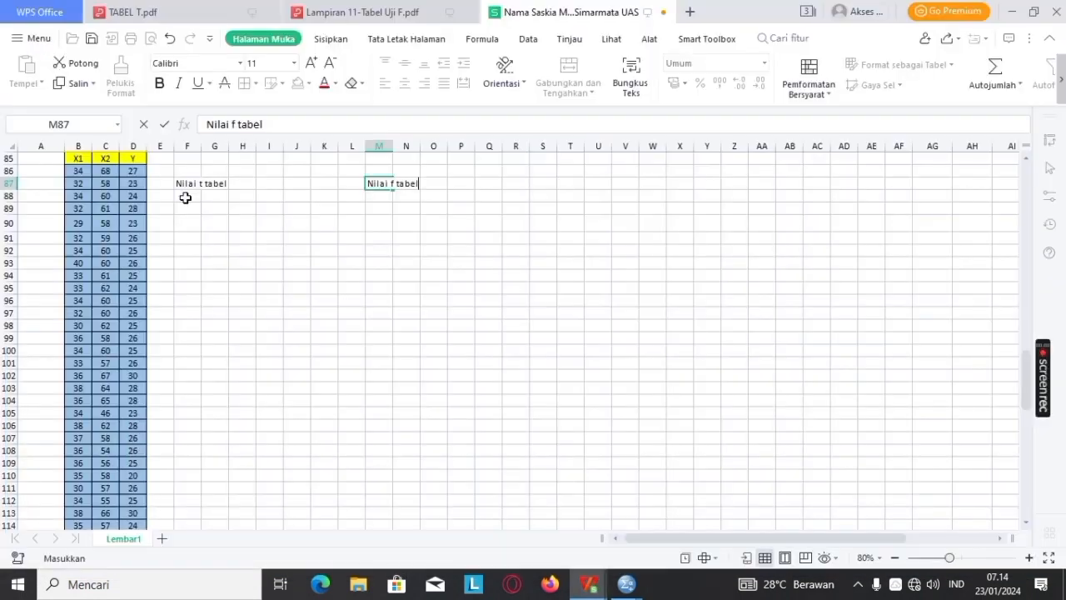
click(185, 198)
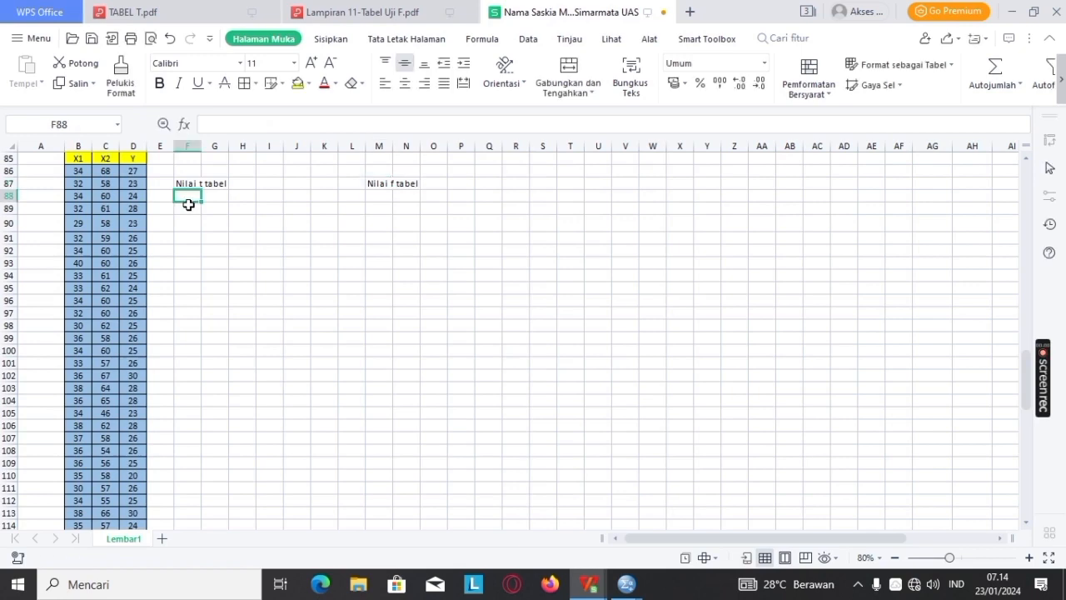
text(x)
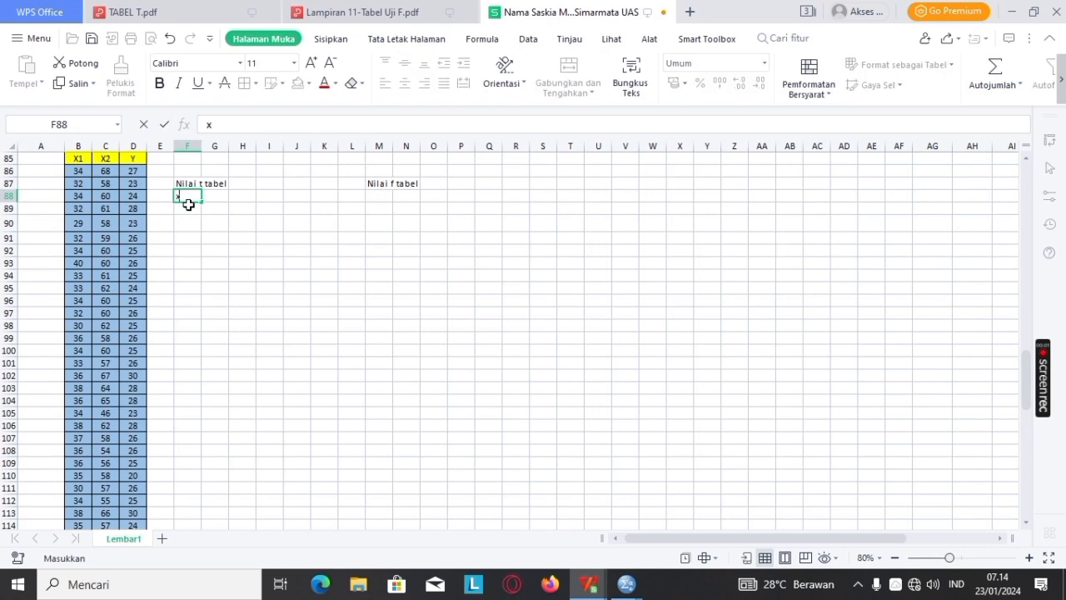
text(1-y)
key(Return)
text(x2-y)
key(Return)
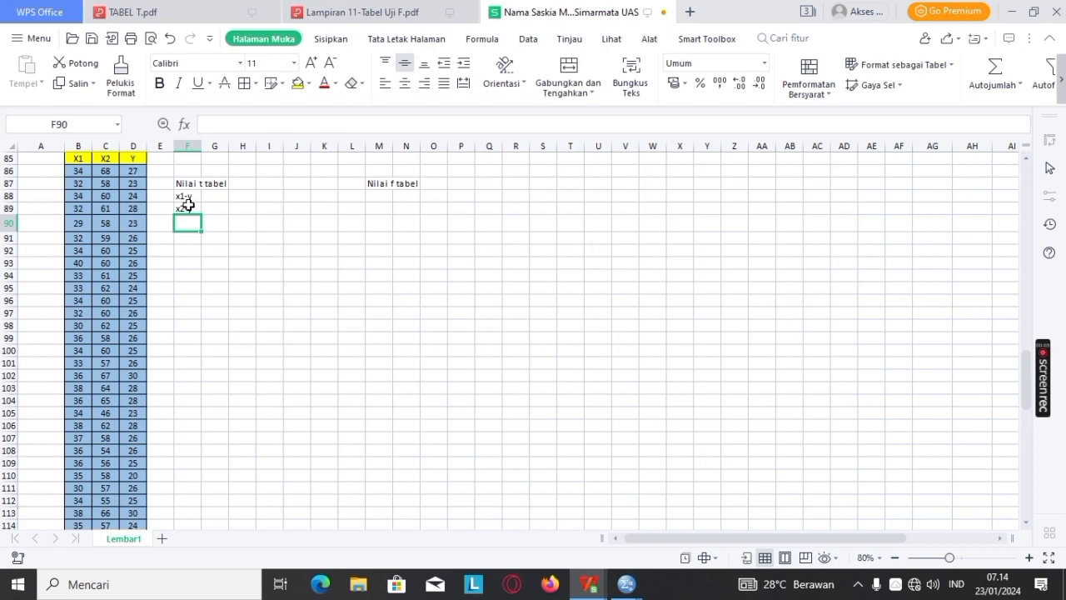
Step: Write the degrees-of-freedom formula df=n-k in F90 and its calculation df=75-3=72 in F91
text(df=)
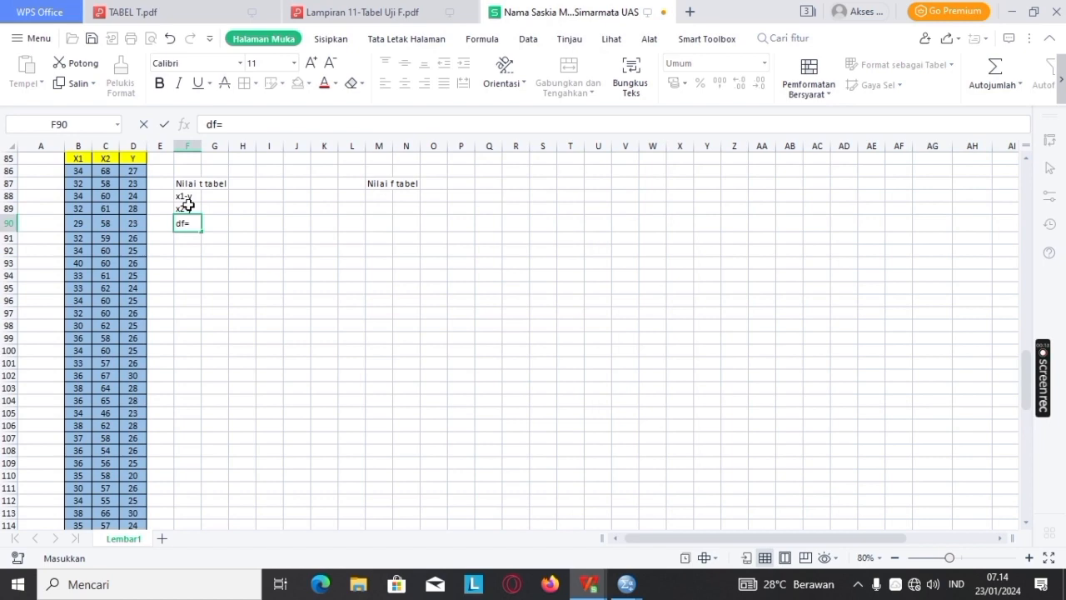
text(n-k)
key(Return)
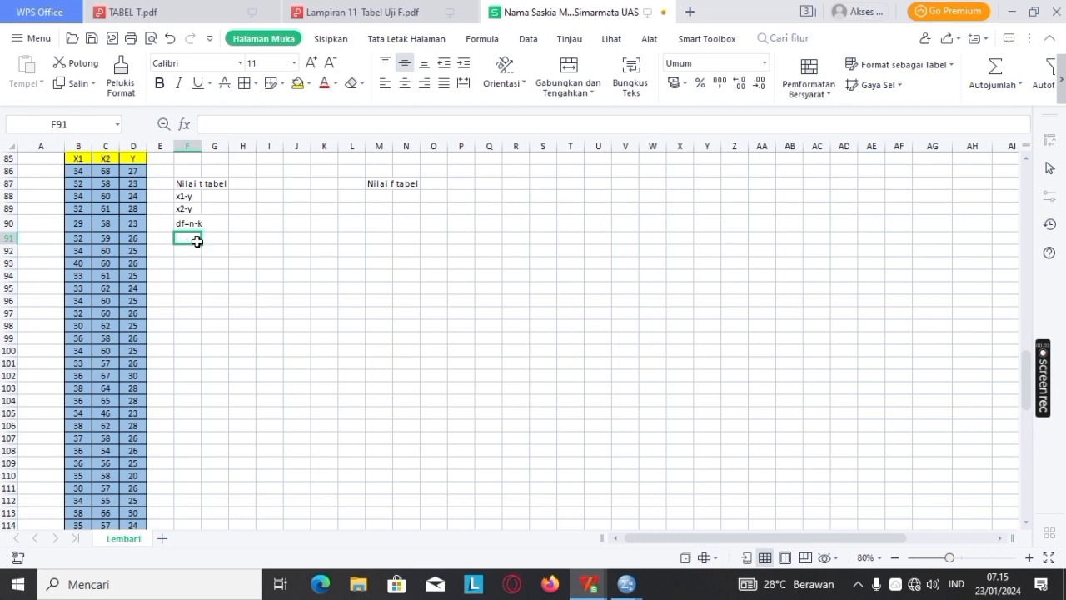
text(df=n-k)
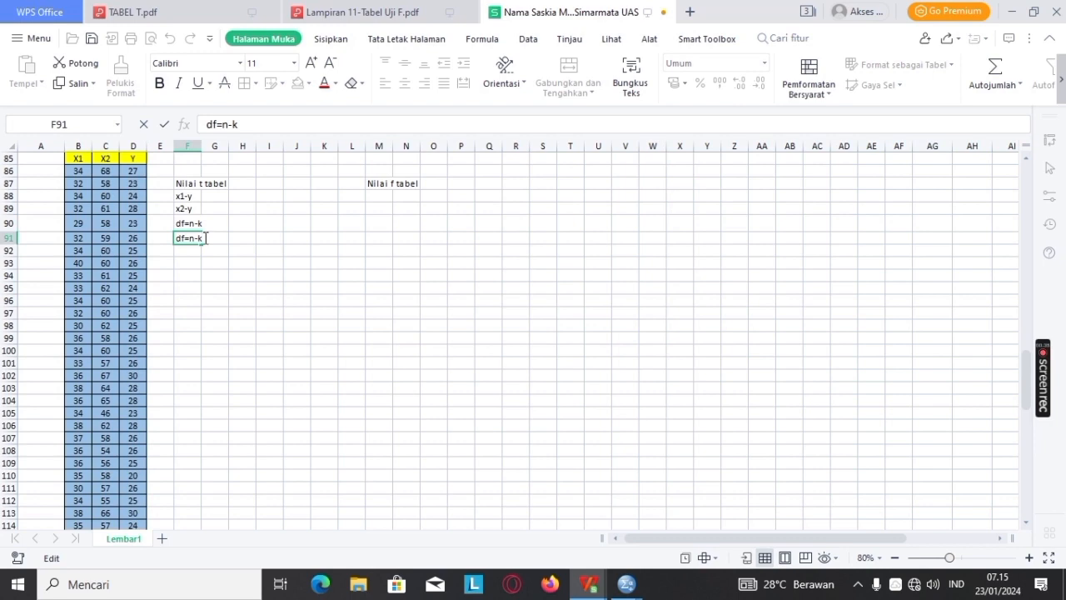
key(BackSpace)
key(BackSpace)
key(BackSpace)
key(BackSpace)
key(BackSpace)
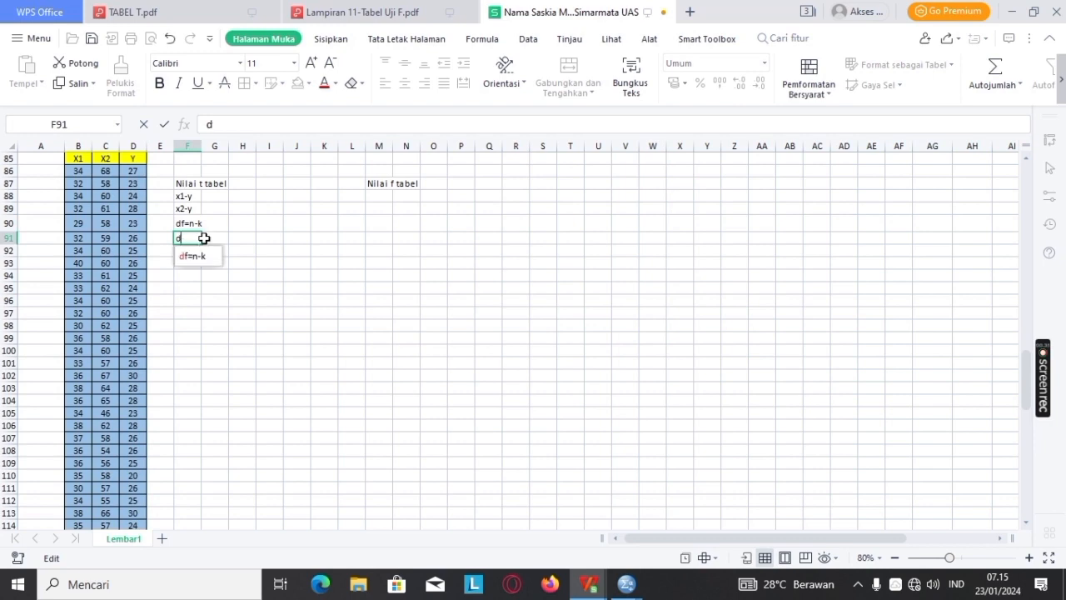
text(f=)
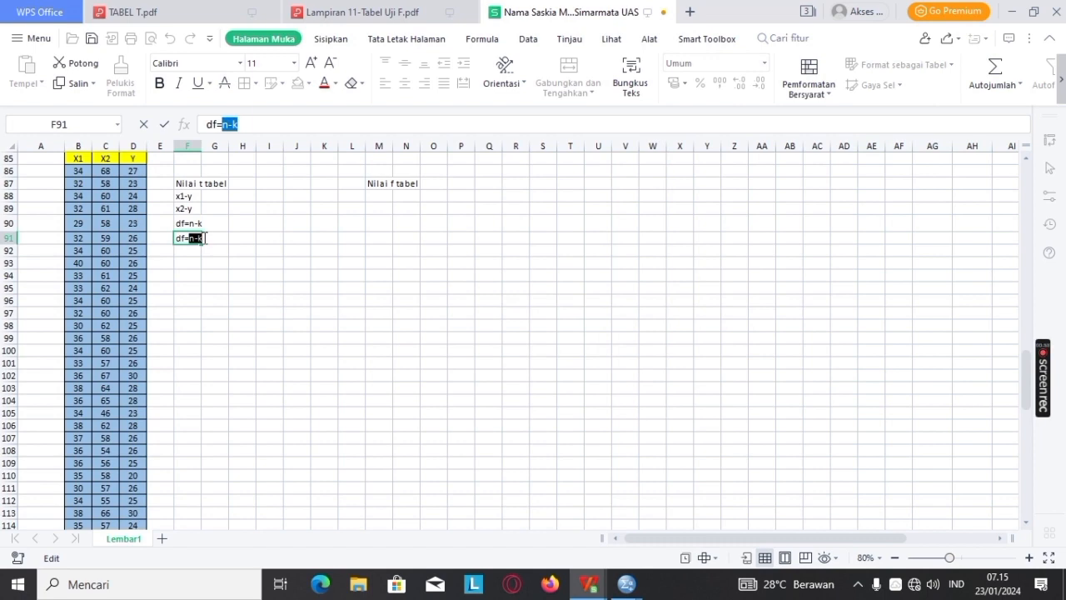
text(75-3)
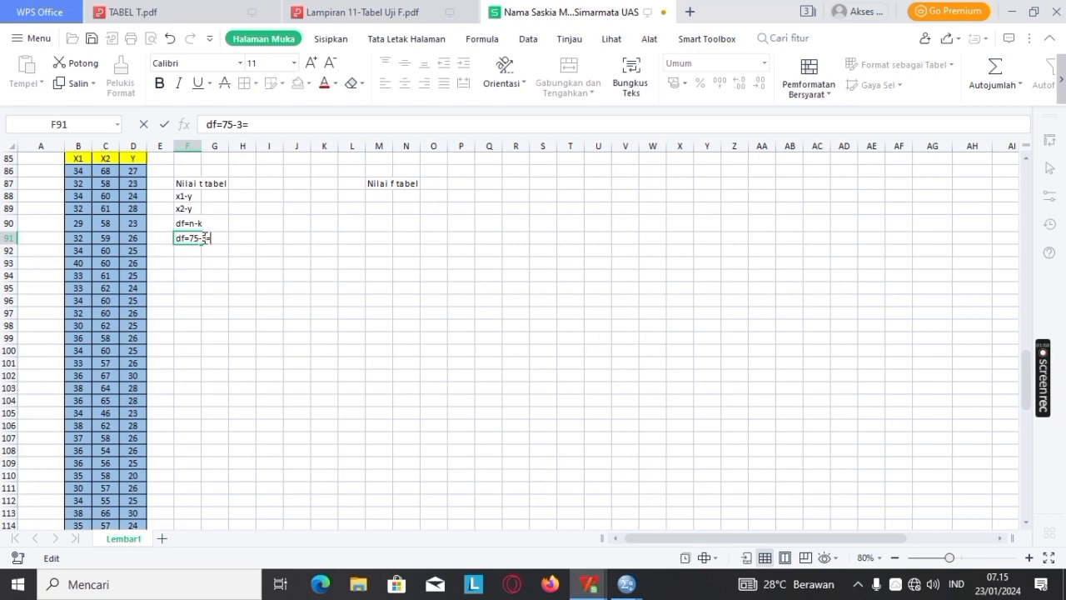
text(=72)
key(Return)
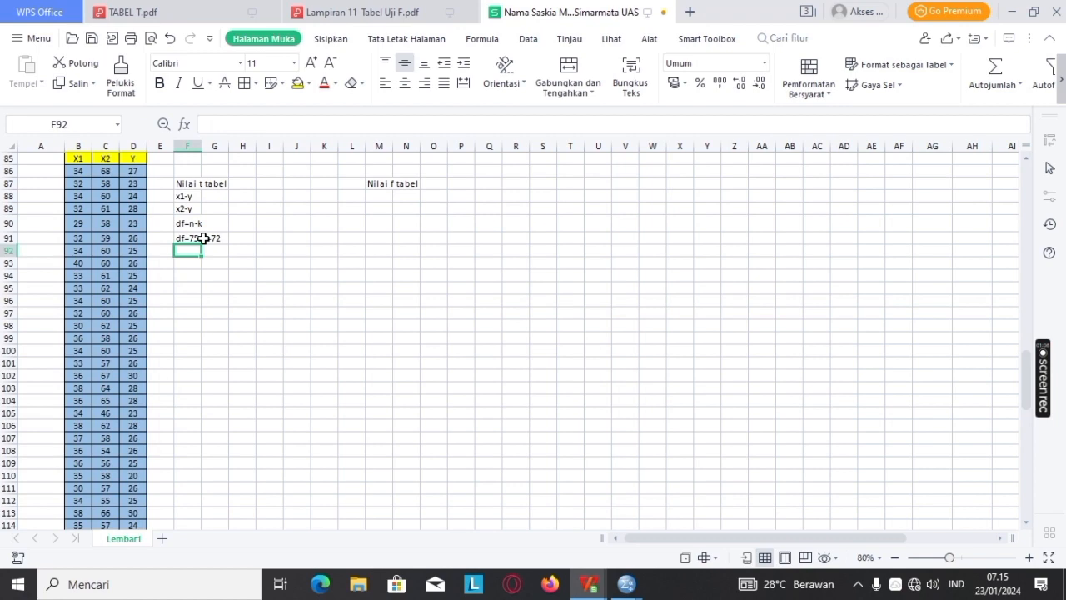
Step: Enter the conclusion text "maka nilai t tabel adalah" in F92
text(makal)
key(BackSpace)
text(ni)
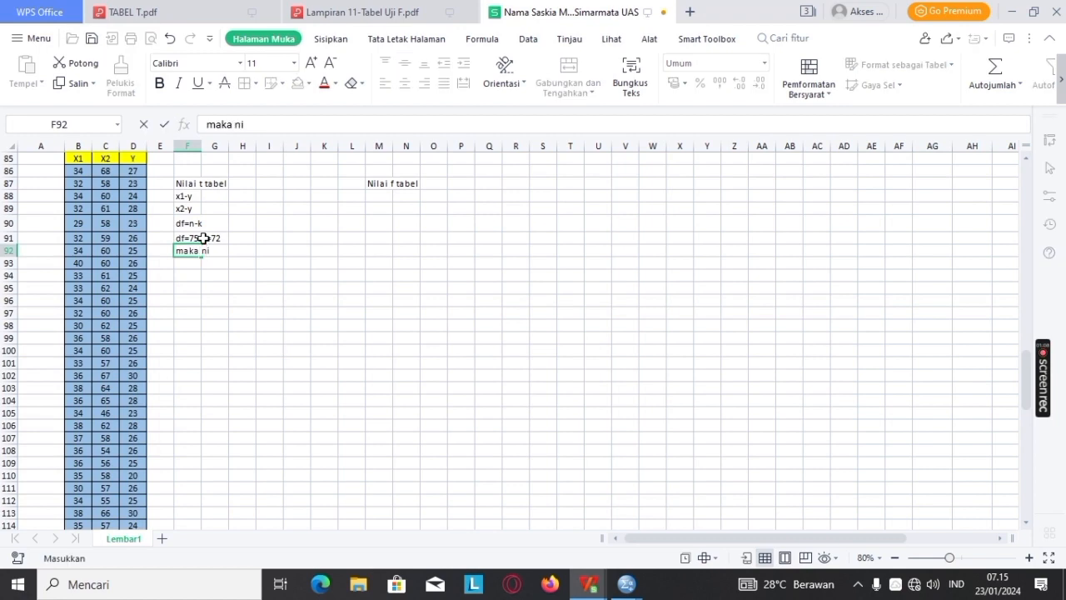
text(lai t tabel)
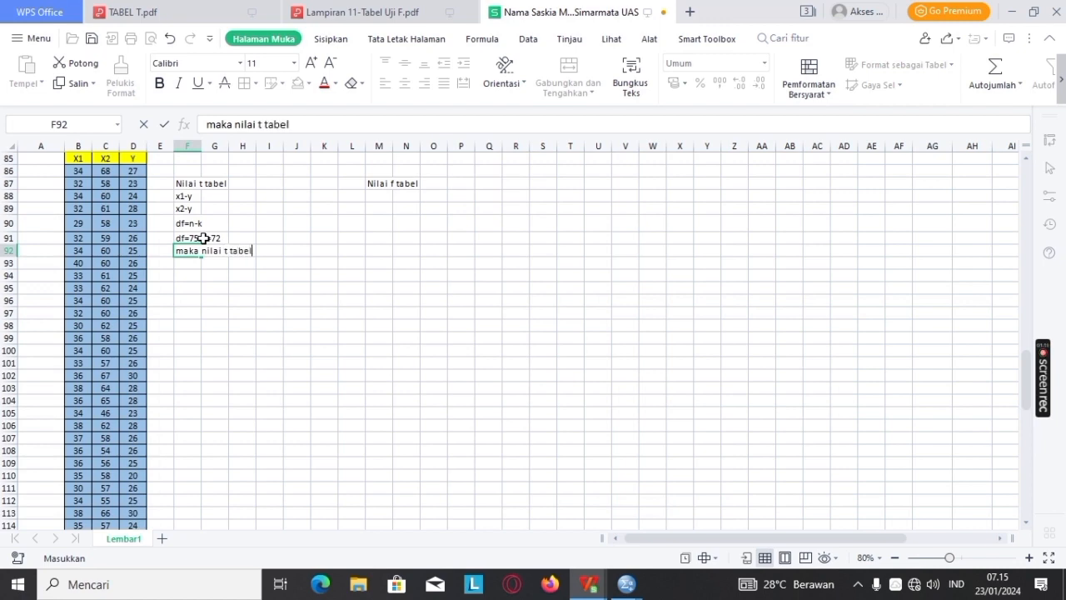
text( adalah)
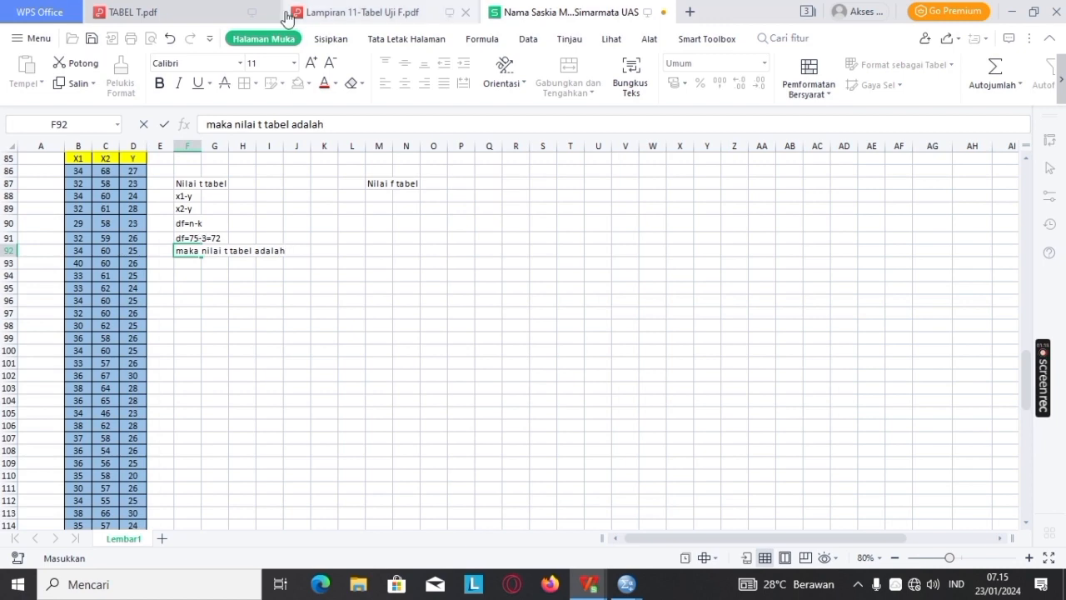
Step: Look up the t value for df 72 in the 0.05 column of TABEL T.pdf and select it
click(179, 14)
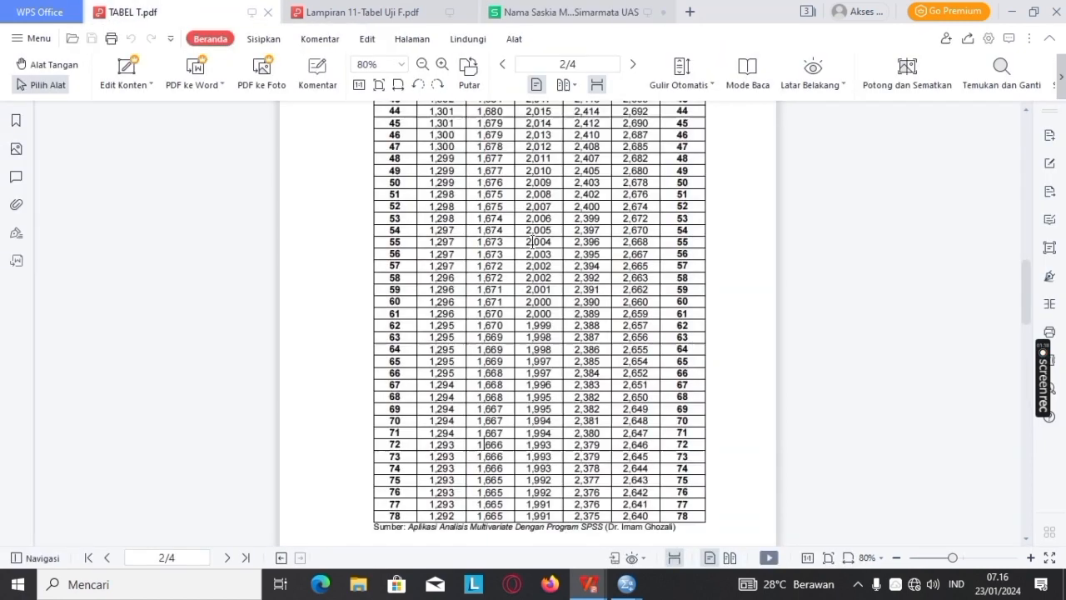
scroll(513, 208, up, 3)
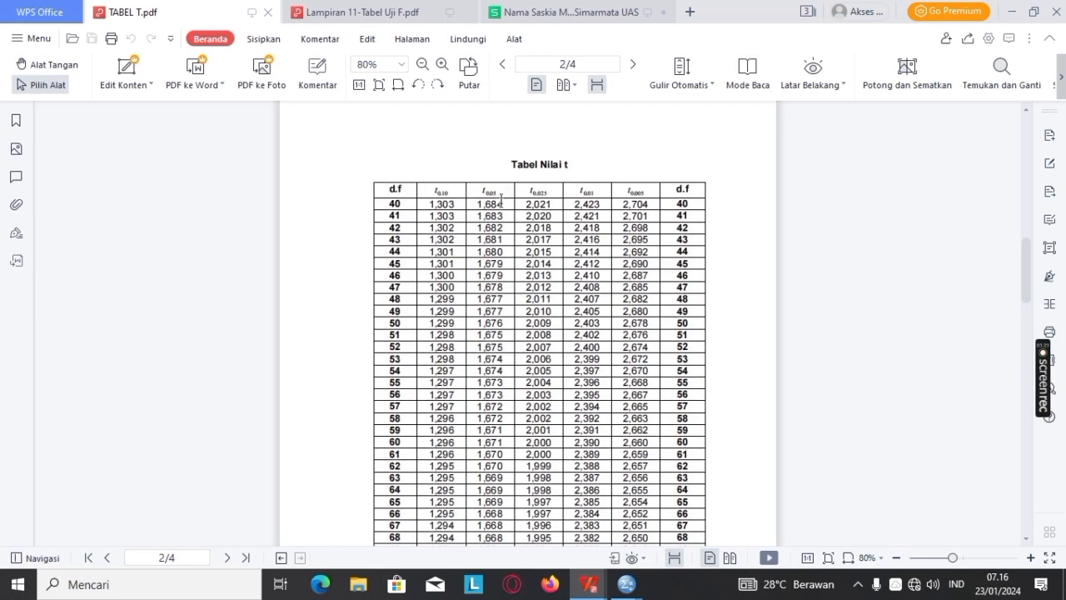
scroll(505, 239, down, 5)
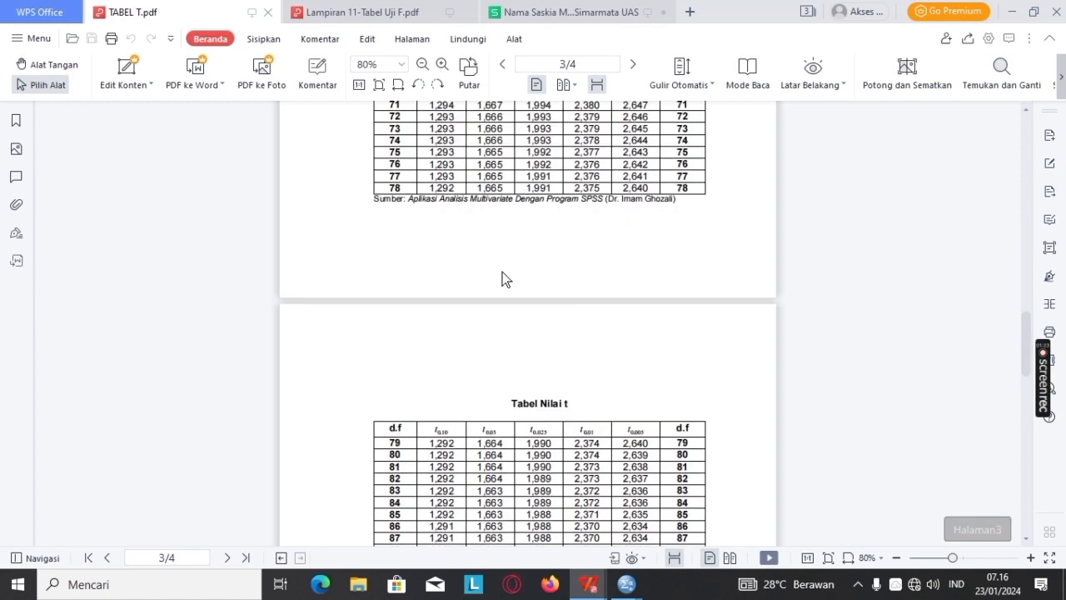
scroll(502, 272, down, 1)
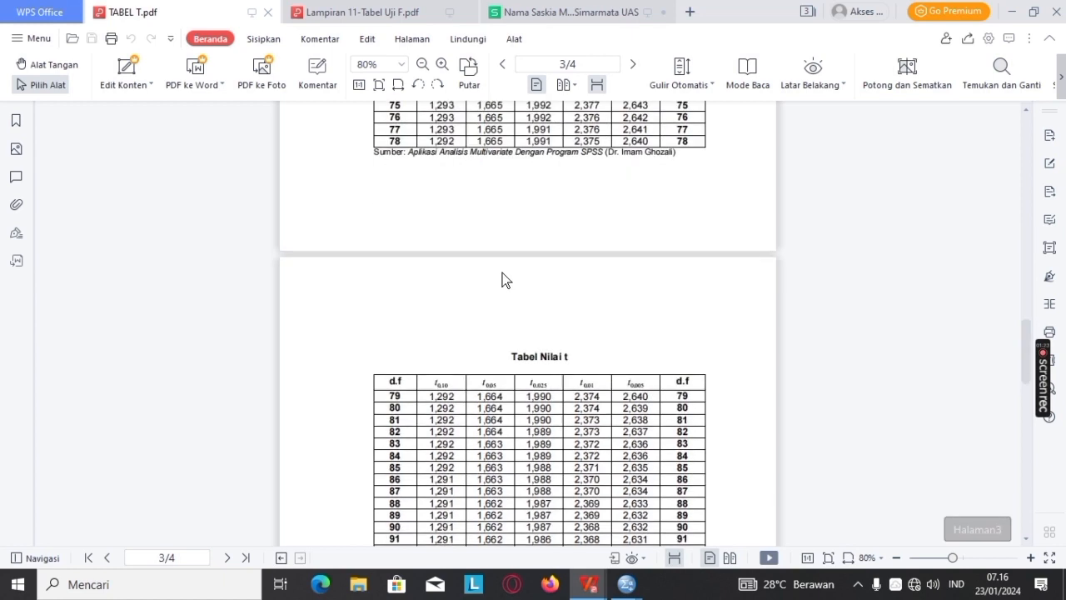
scroll(502, 272, up, 1)
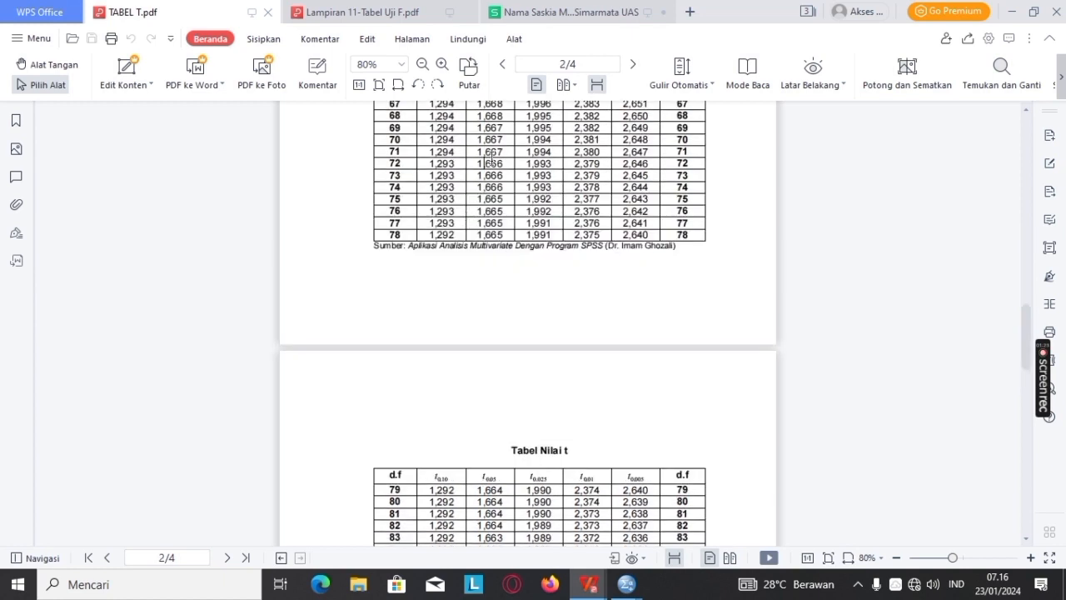
drag(502, 166, 482, 159)
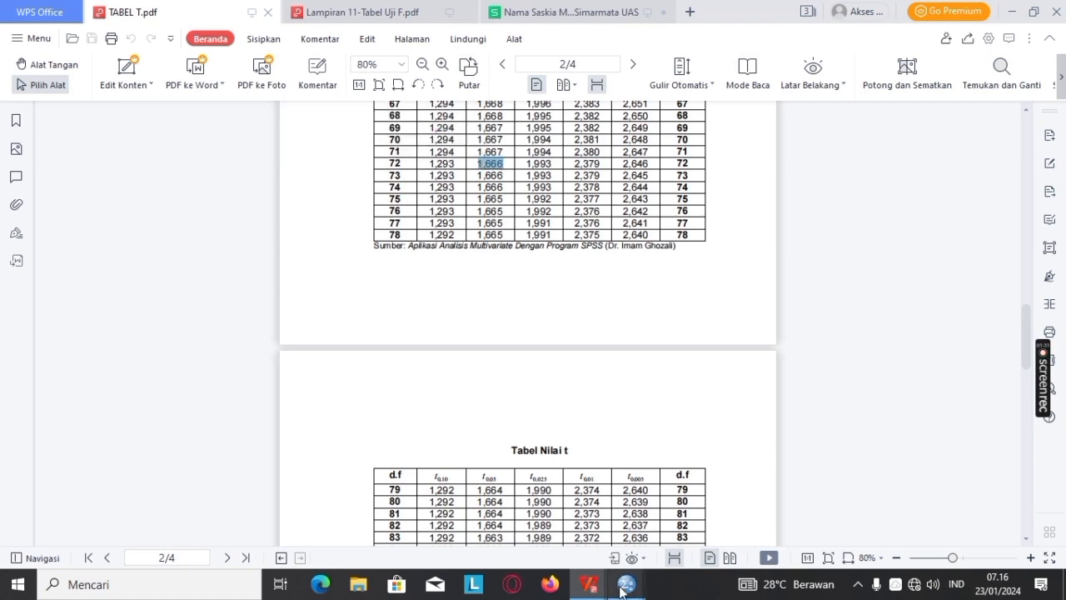
Step: Switch to the WPS spreadsheet and complete the t-table conclusion in F92 with the value 1,666
mouse_move(596, 583)
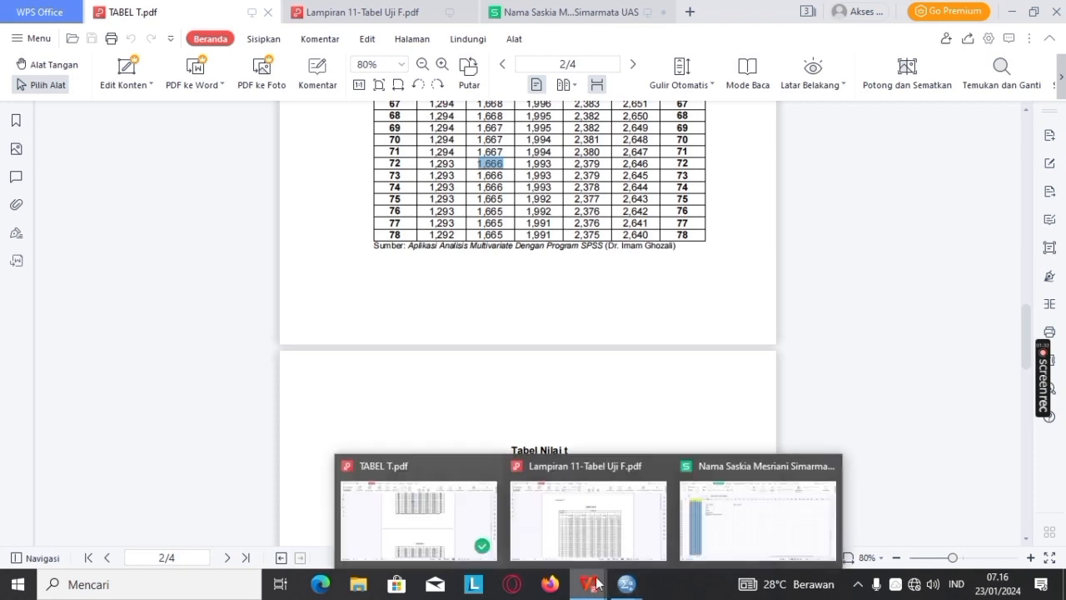
click(753, 512)
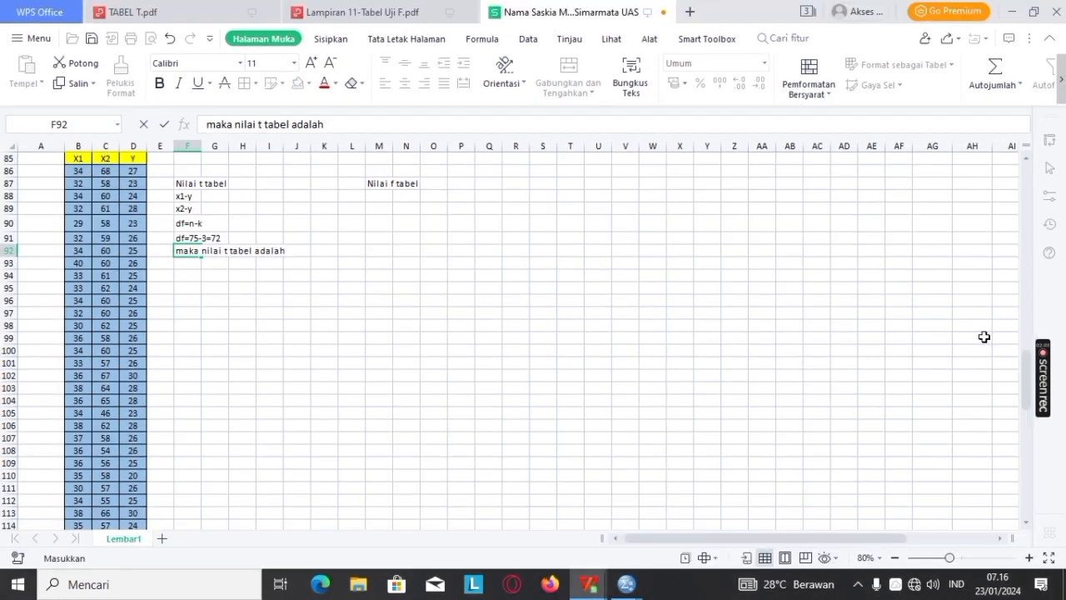
double_click(188, 251)
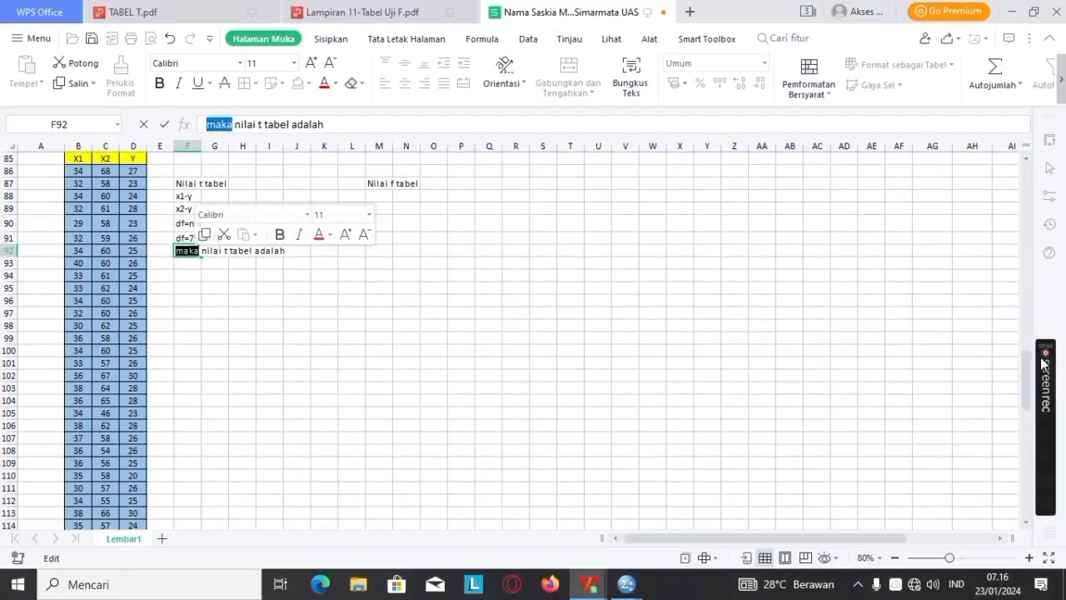
click(221, 265)
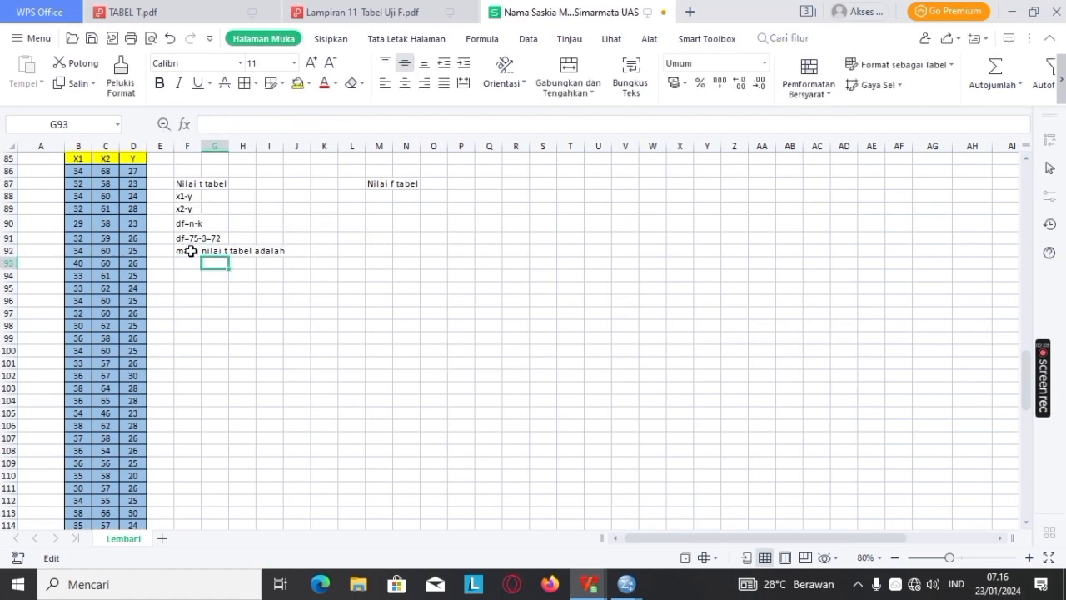
click(190, 251)
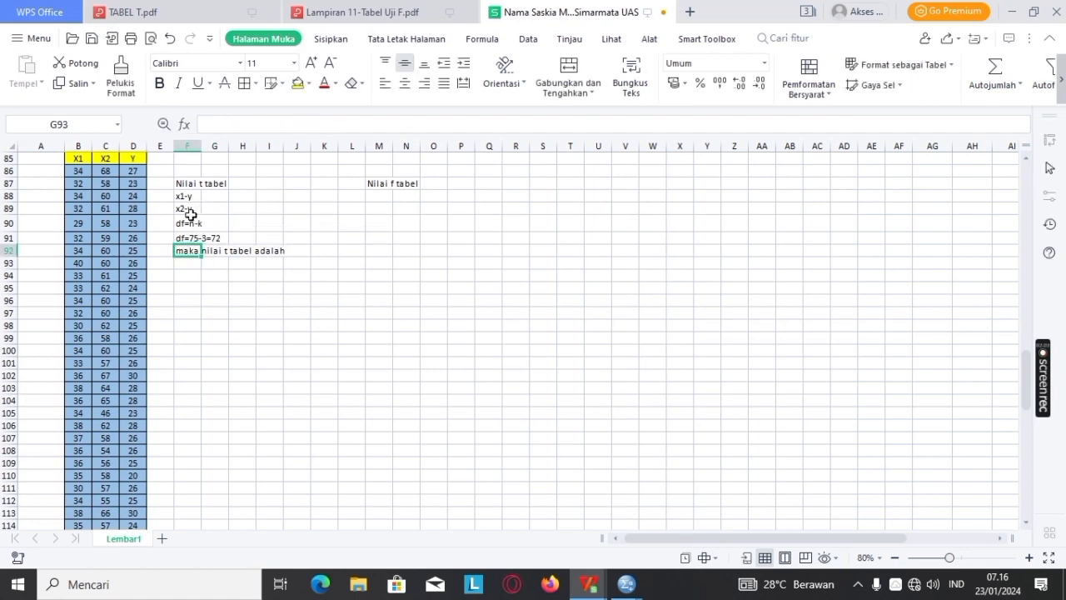
click(325, 123)
text(1,666)
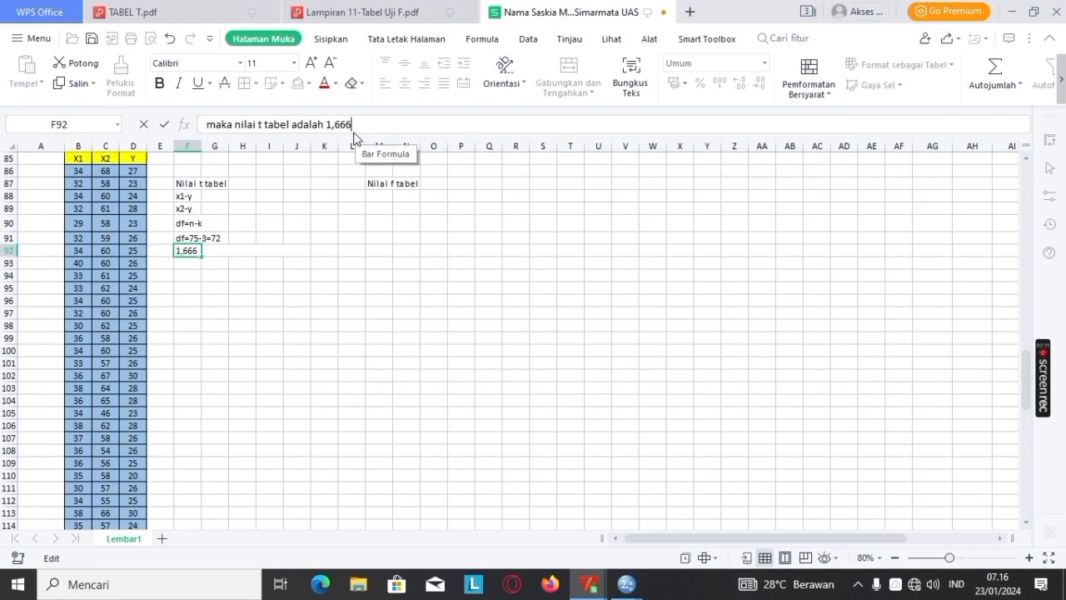
Step: Write the formula df=n-k-1 in M88 and its calculation df=75-3-1=71 in M89, beneath "Nilai f tabel"
click(381, 198)
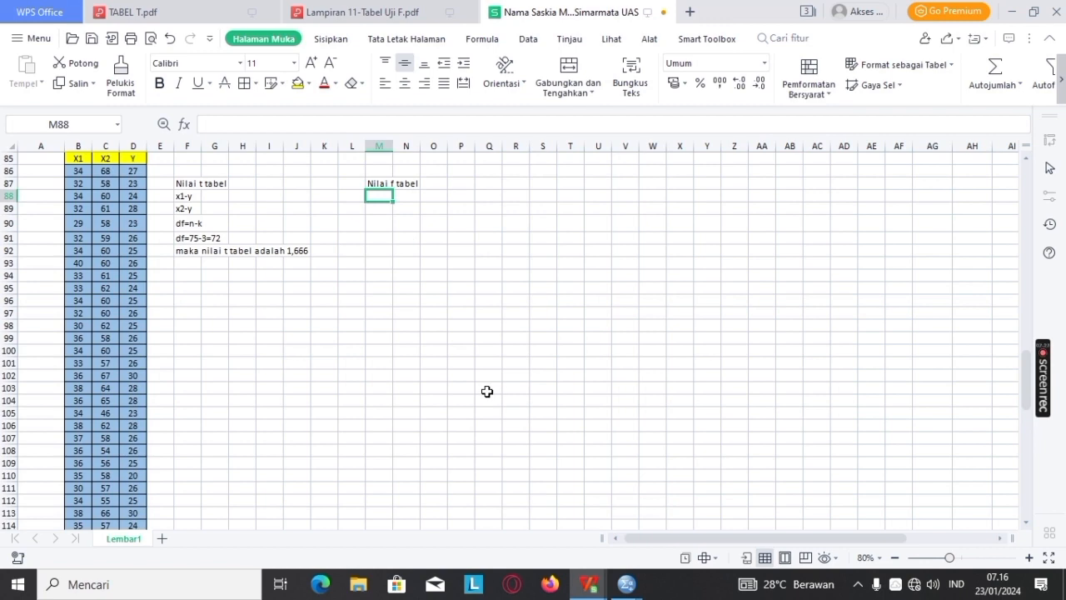
text(df=)
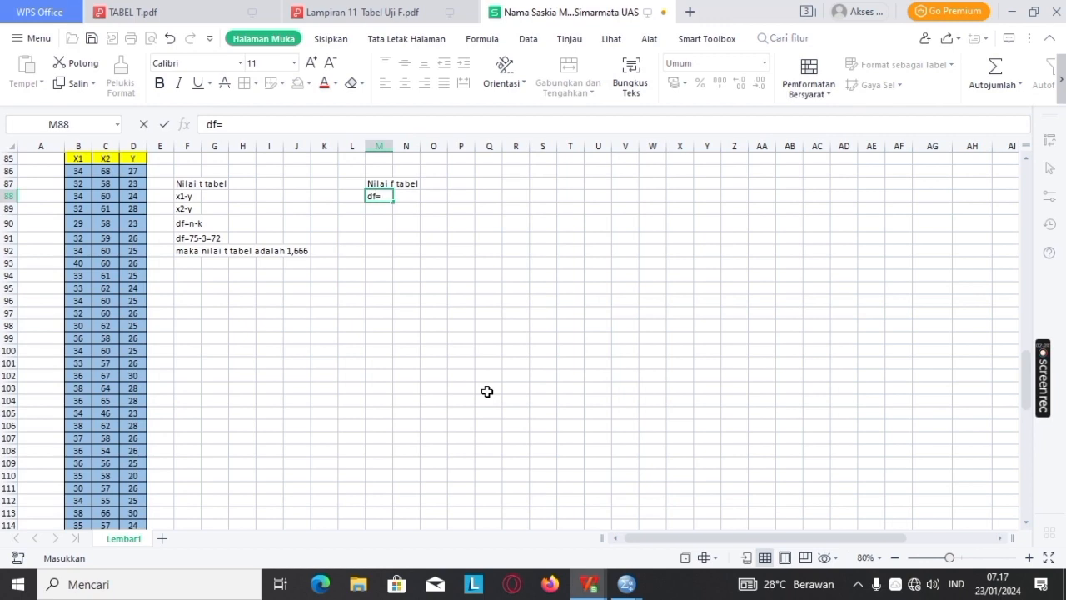
text(n-k-1)
key(Return)
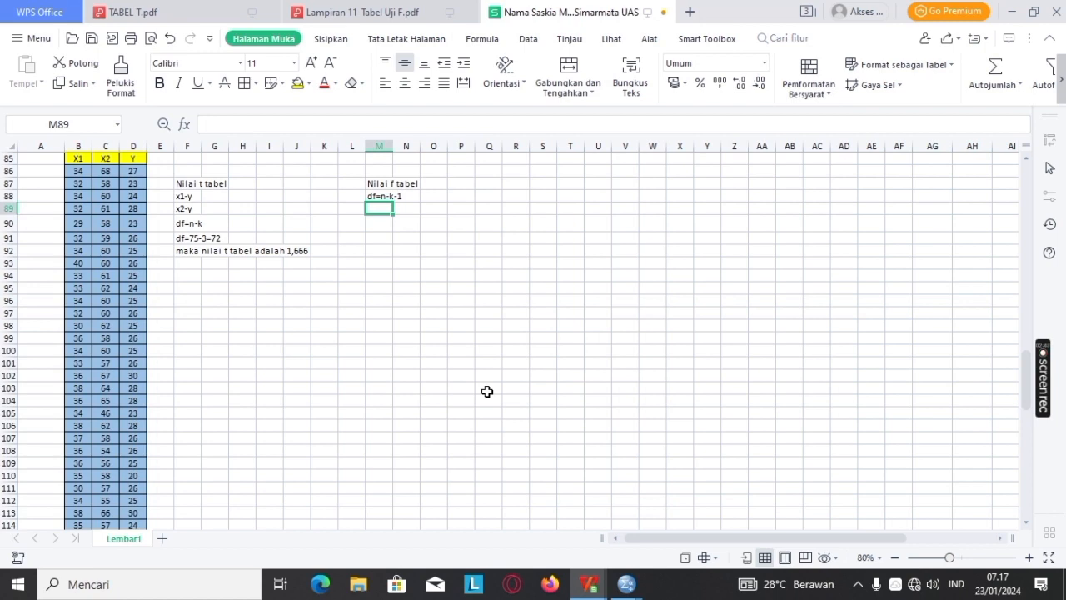
text(df=)
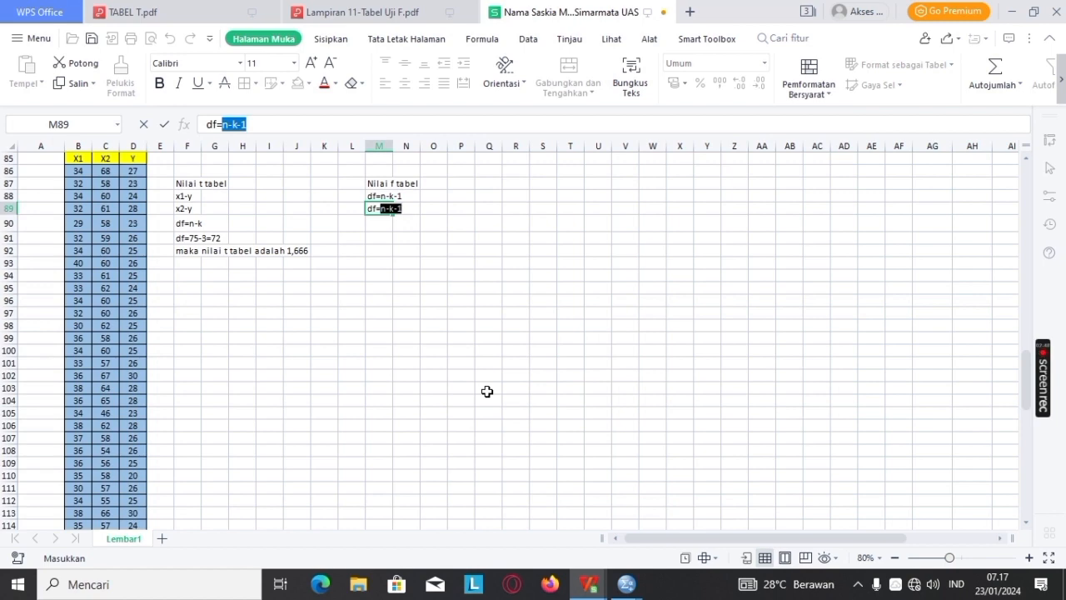
text(75)
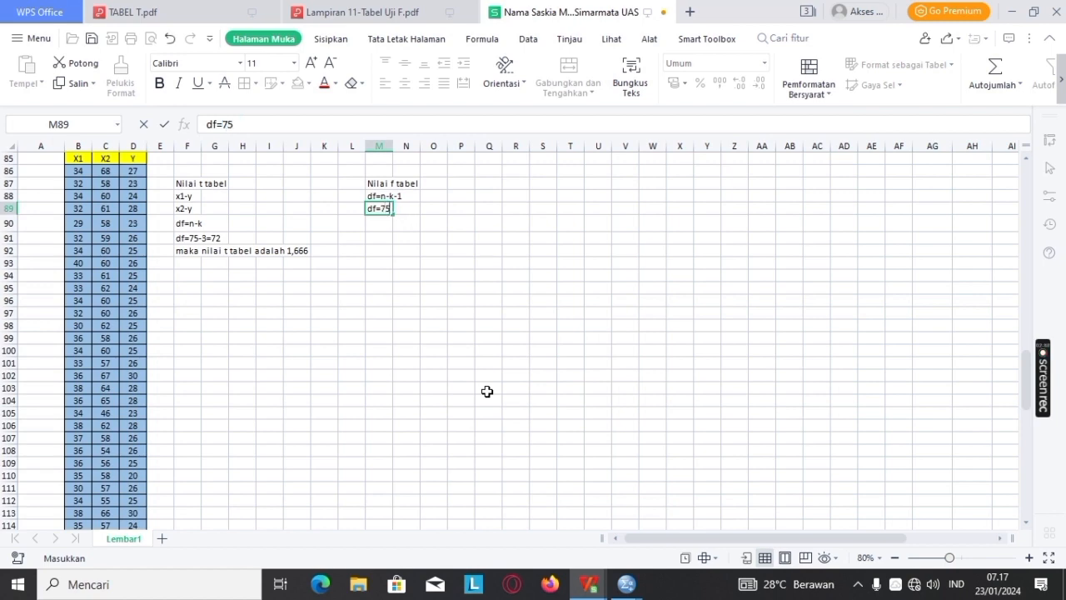
text(-3-1)
text(=)
text(71)
key(Return)
Step: Enter the conclusion text "maka nilai f tabel adalah" in M90
text(maka)
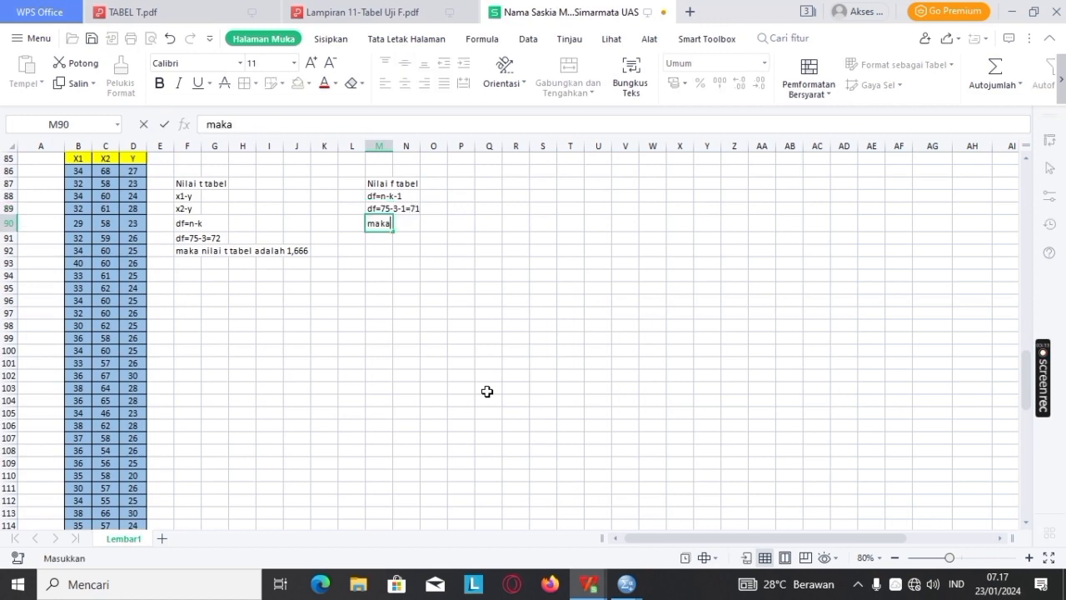
text( nilai f tabel)
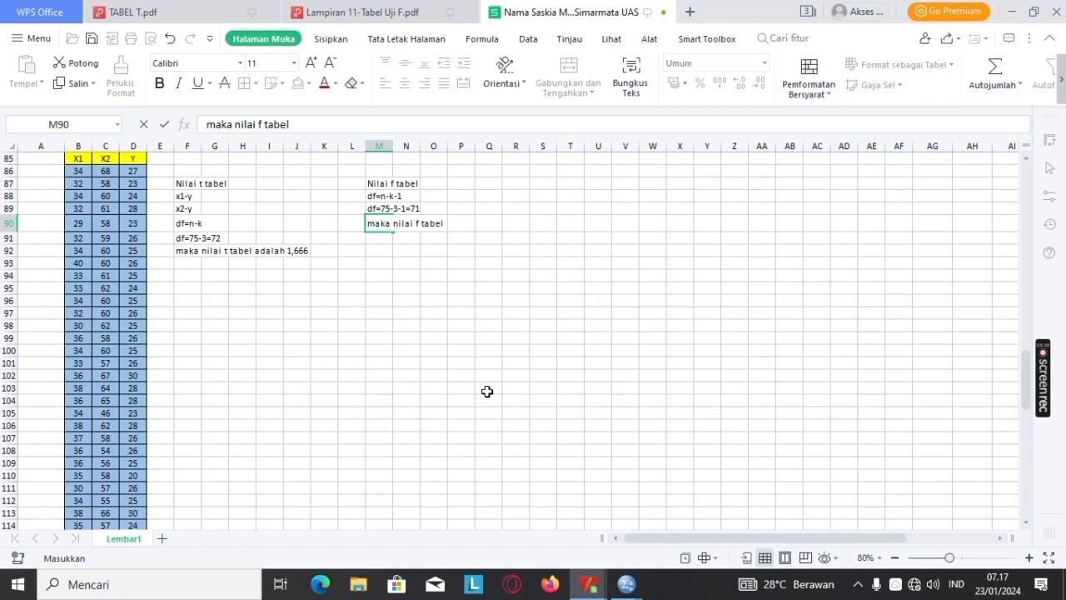
text( adalah)
Step: Look up the F value for df 71 in column 2 of Lampiran 11-Tabel Uji F.pdf and select it
click(393, 10)
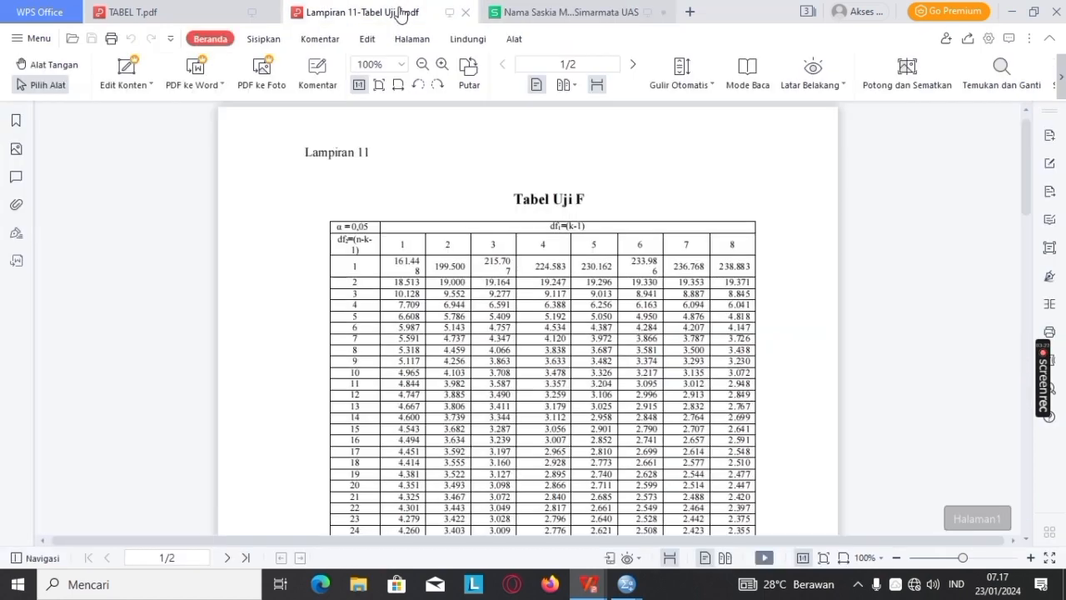
scroll(475, 253, down, 5)
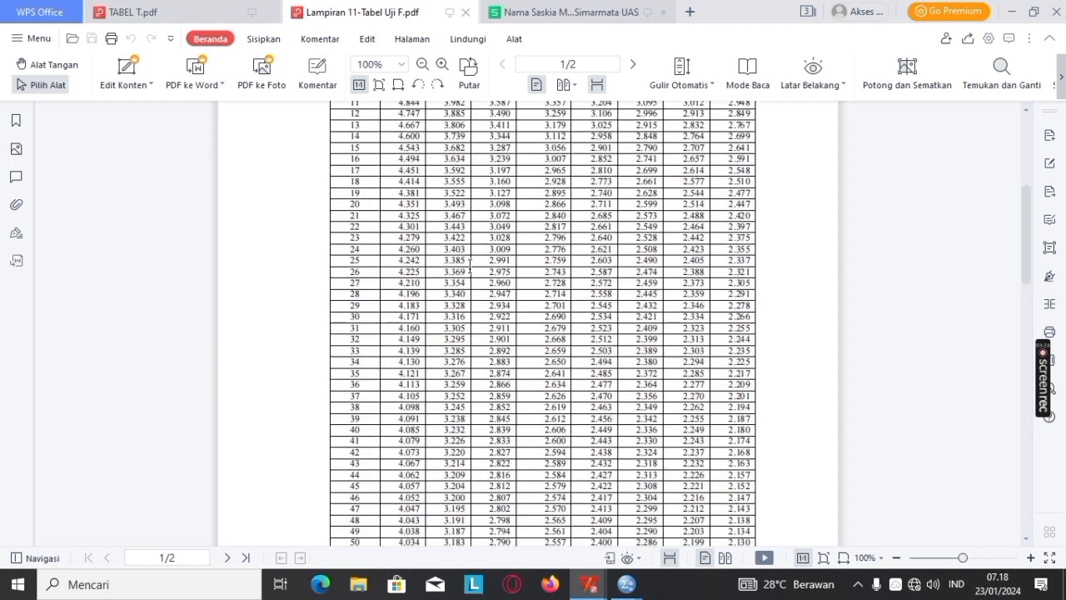
scroll(470, 265, up, 2)
scroll(469, 261, up, 2)
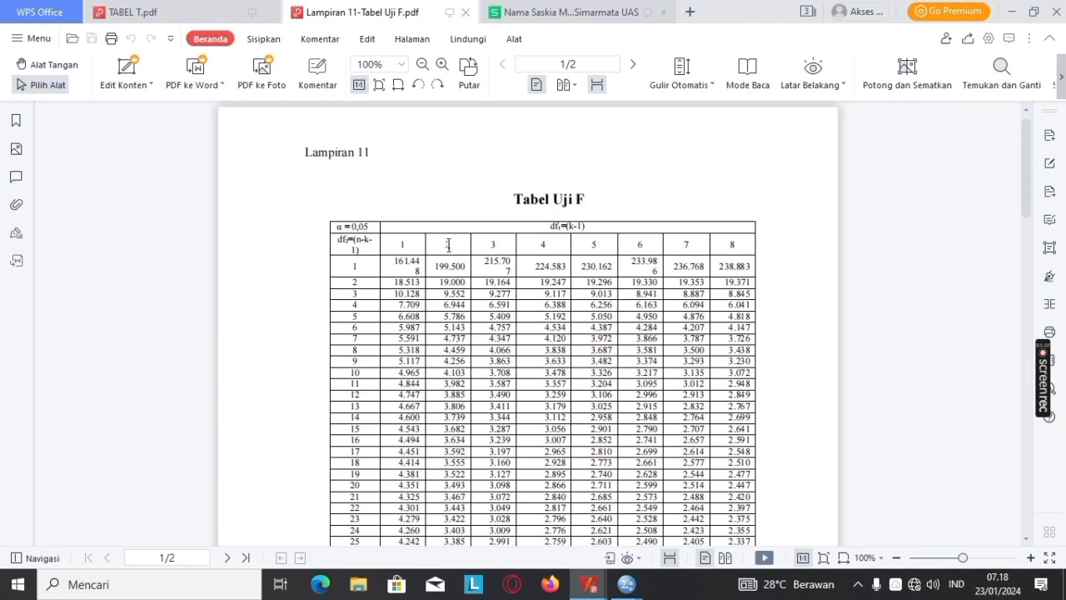
scroll(451, 270, down, 5)
scroll(453, 275, down, 6)
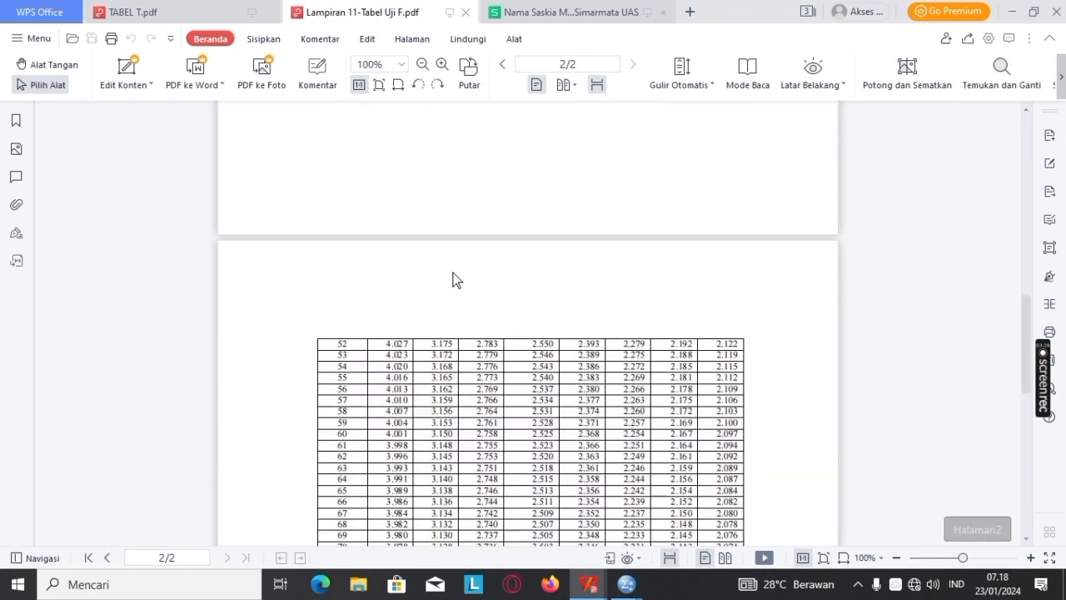
scroll(454, 275, down, 4)
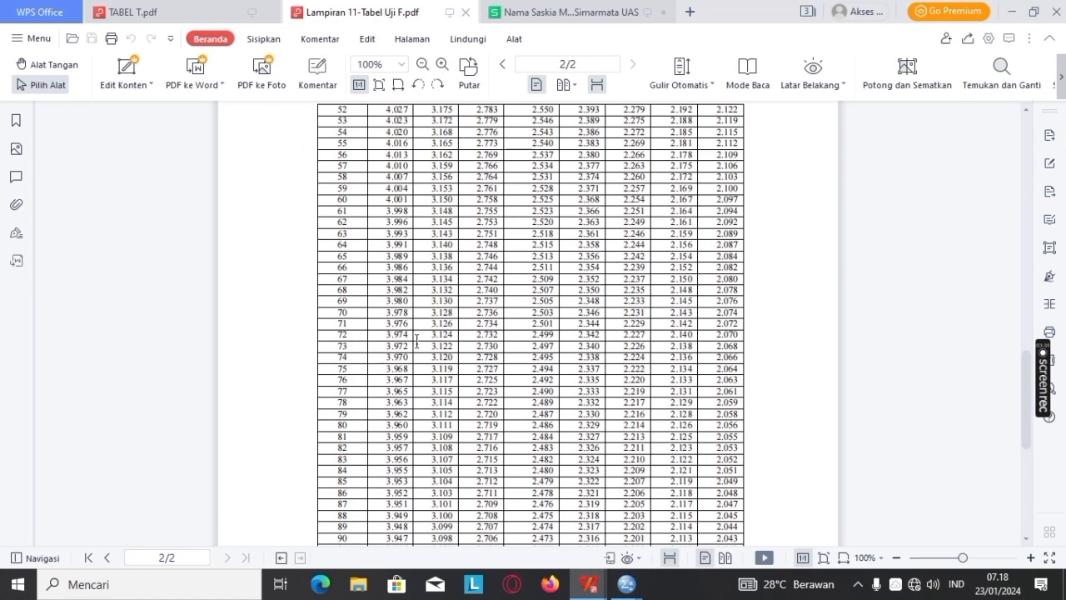
drag(429, 335, 454, 341)
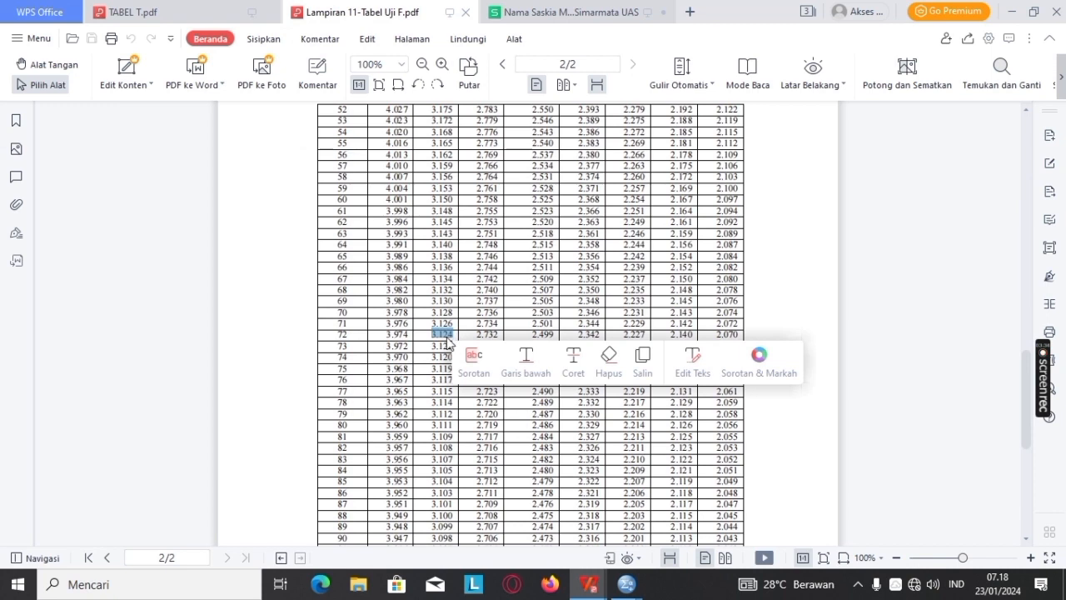
click(600, 14)
mouse_move(599, 17)
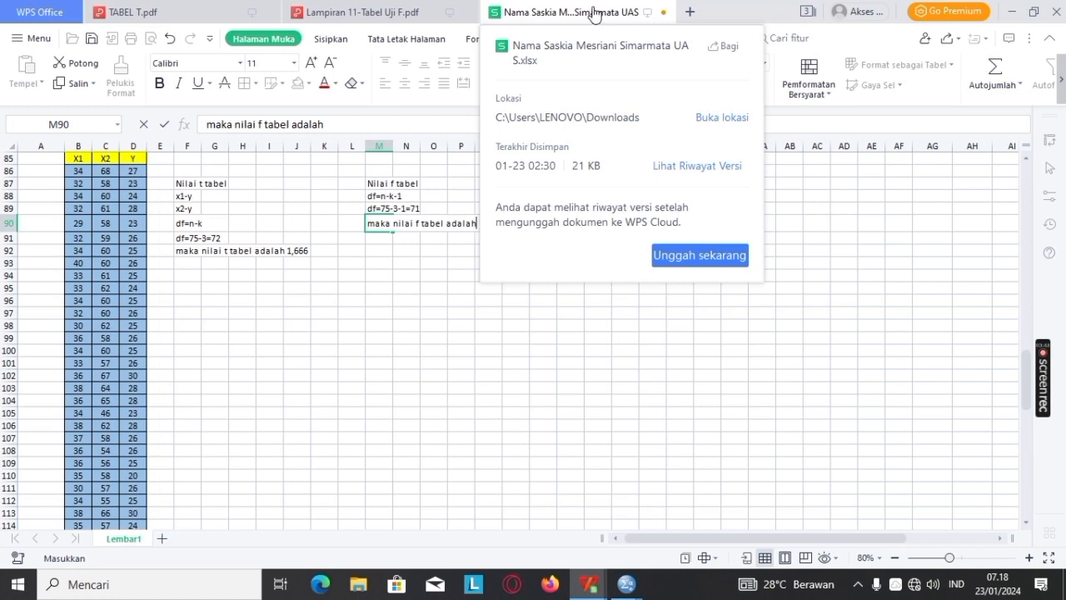
click(407, 13)
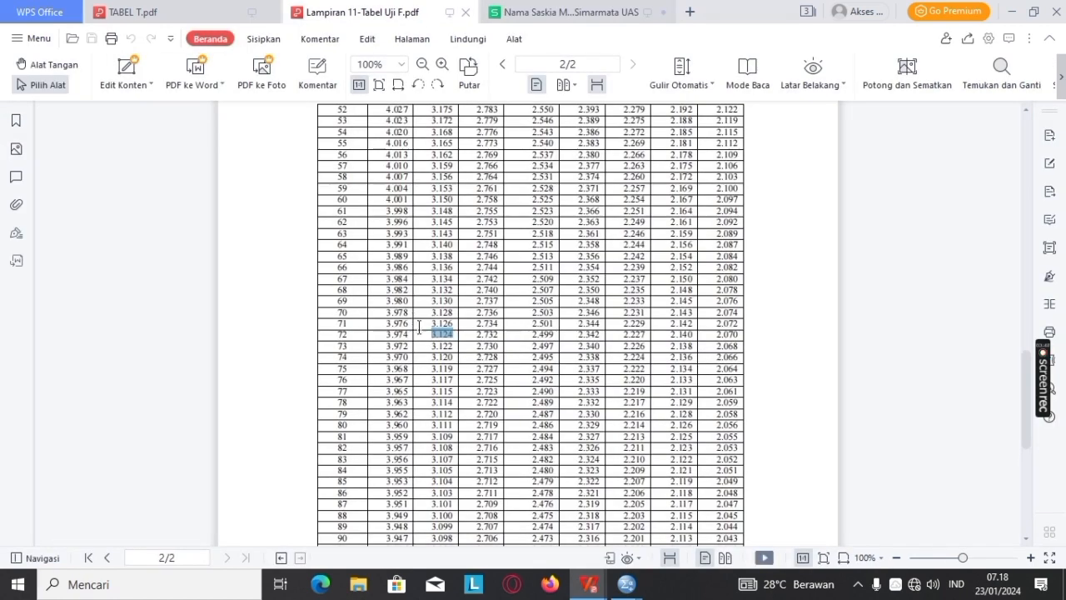
drag(433, 324, 456, 323)
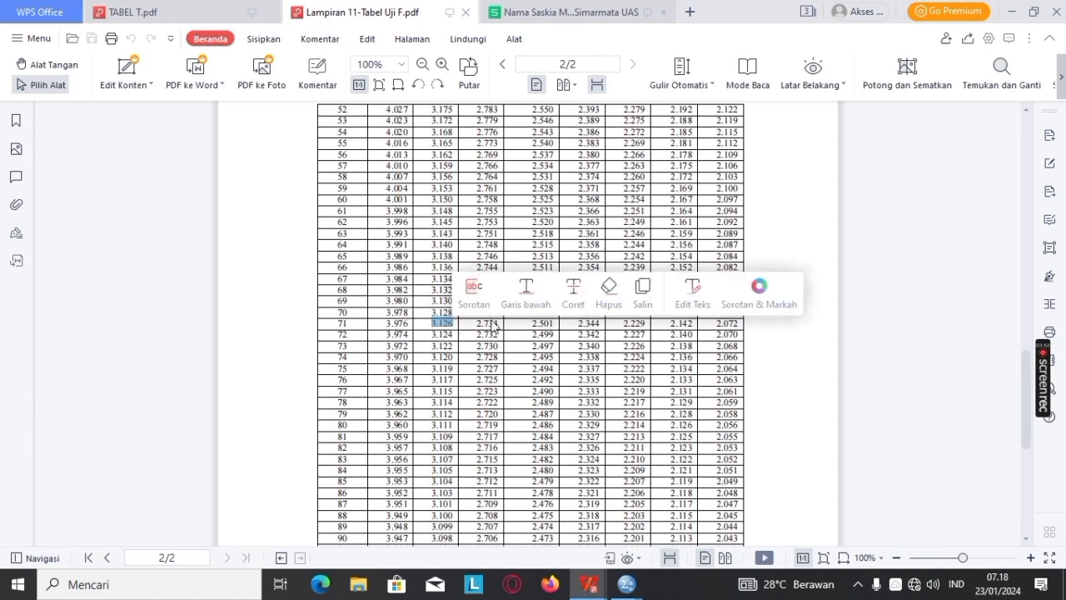
Step: Return to the spreadsheet and complete the F-table conclusion in M90 with the value 3,126
click(522, 17)
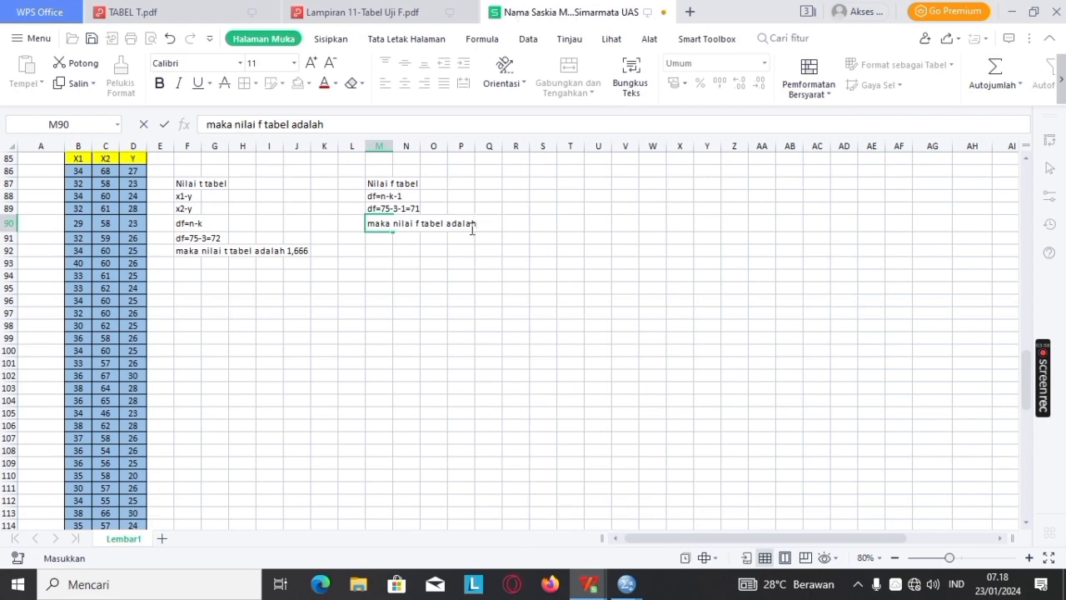
text(3,126)
click(216, 320)
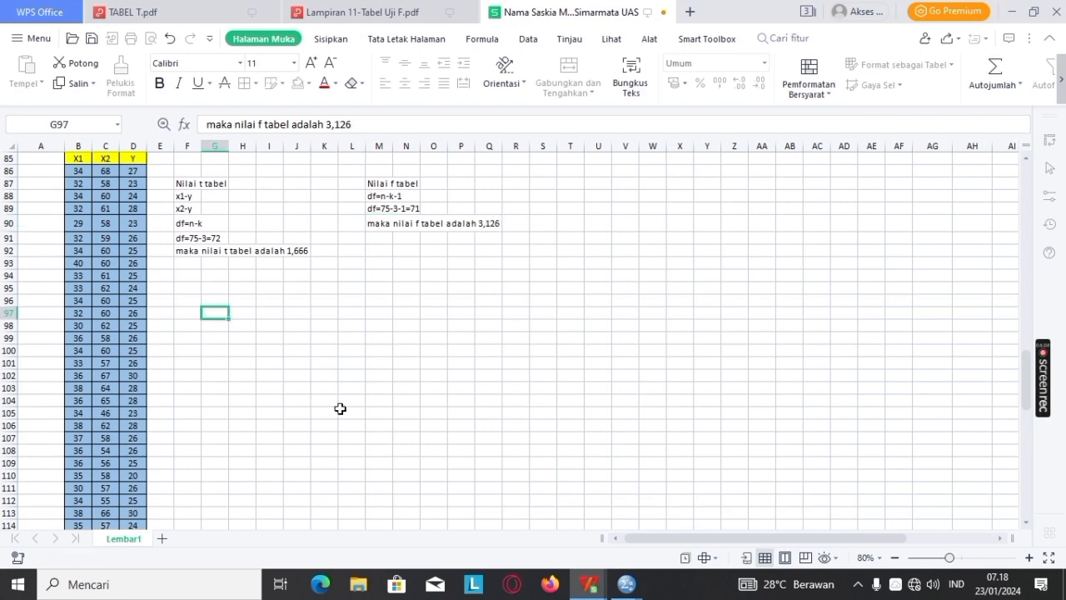
click(183, 324)
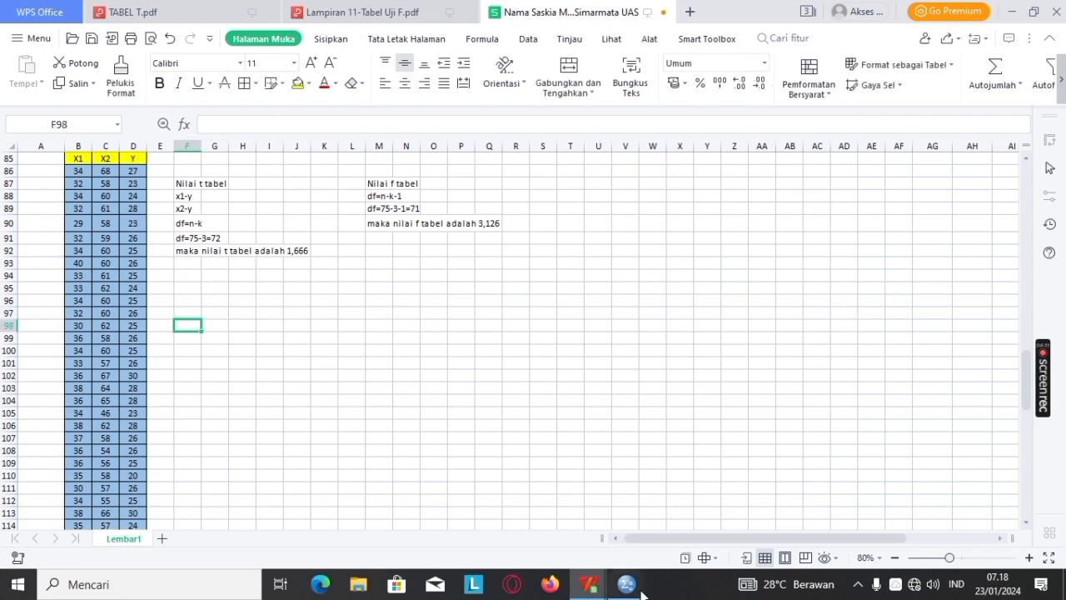
Step: Switch to the SPSS Statistics Viewer output and copy the regression's Model Summary table as an image
mouse_move(637, 590)
click(686, 528)
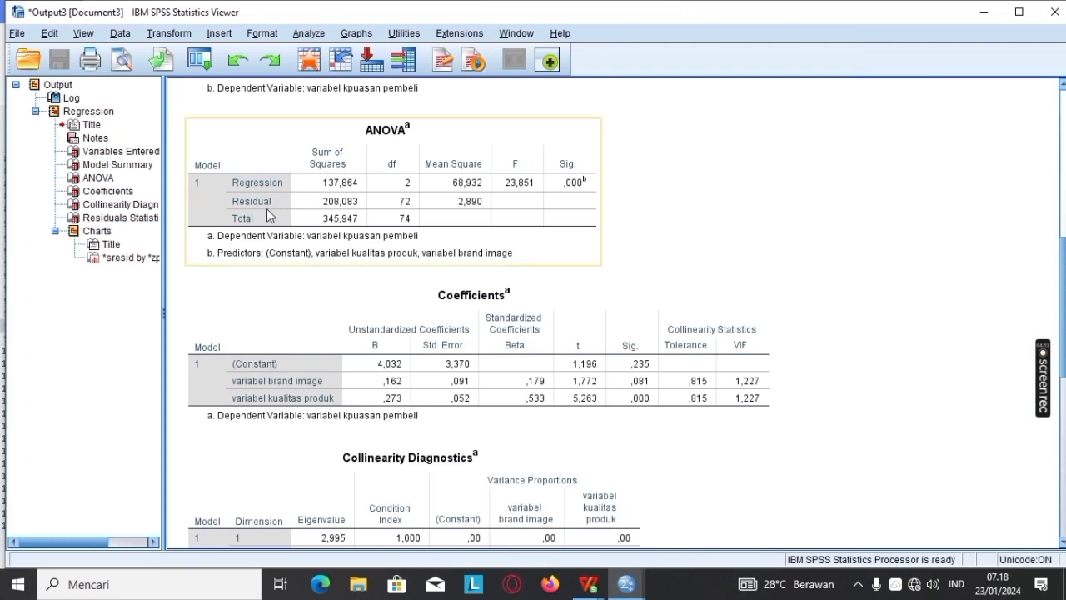
click(125, 166)
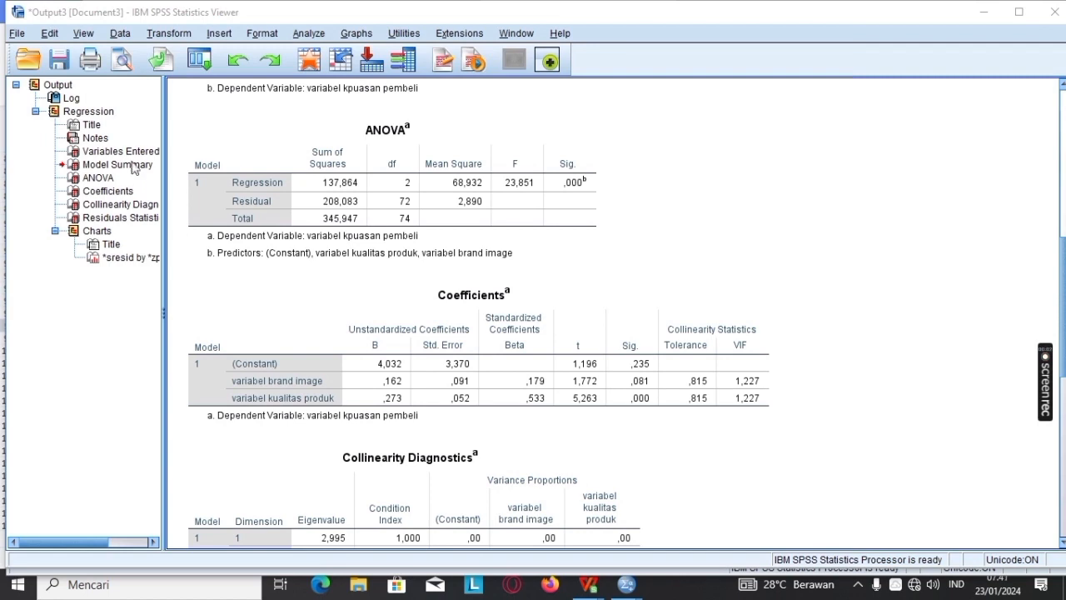
click(125, 165)
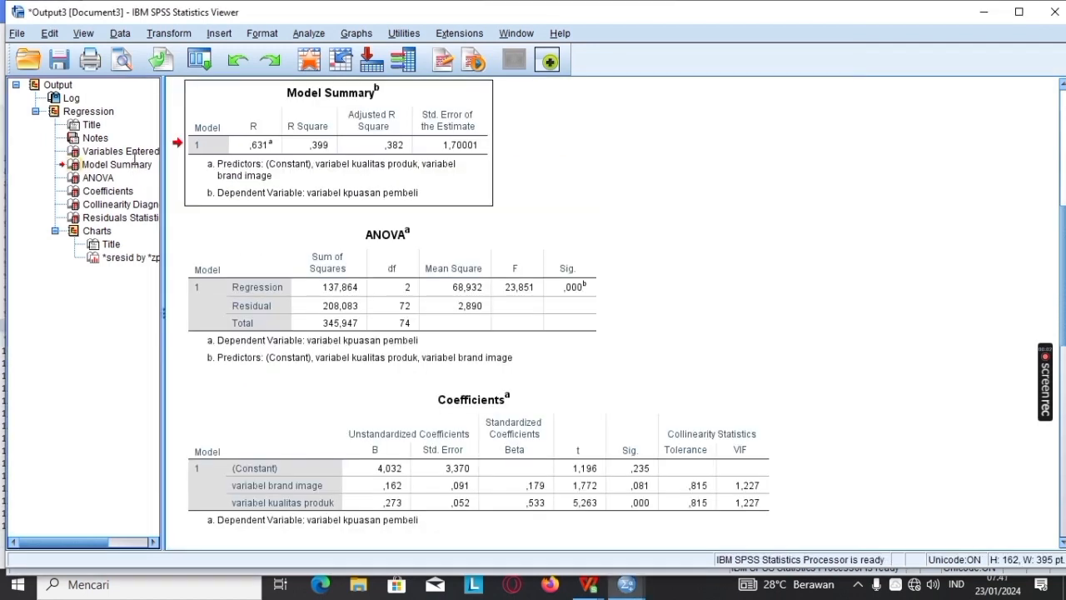
right_click(374, 163)
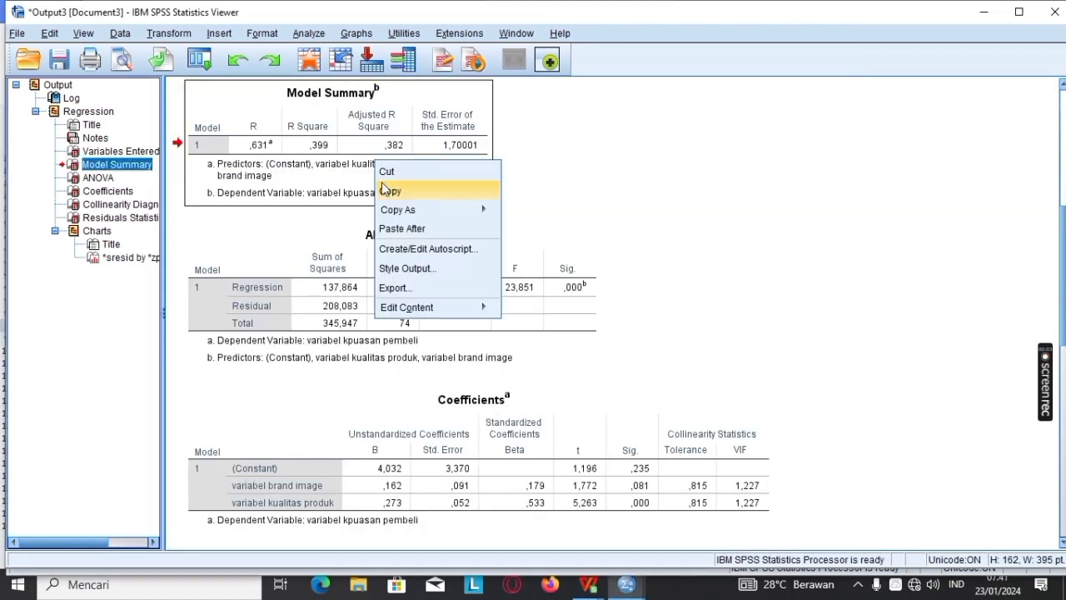
mouse_move(388, 213)
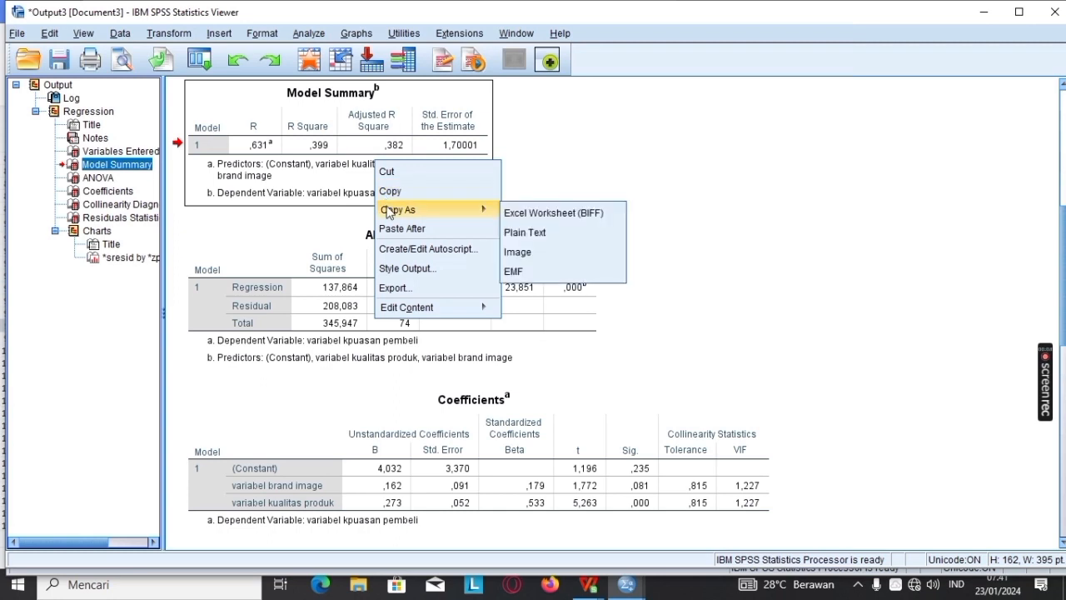
click(517, 252)
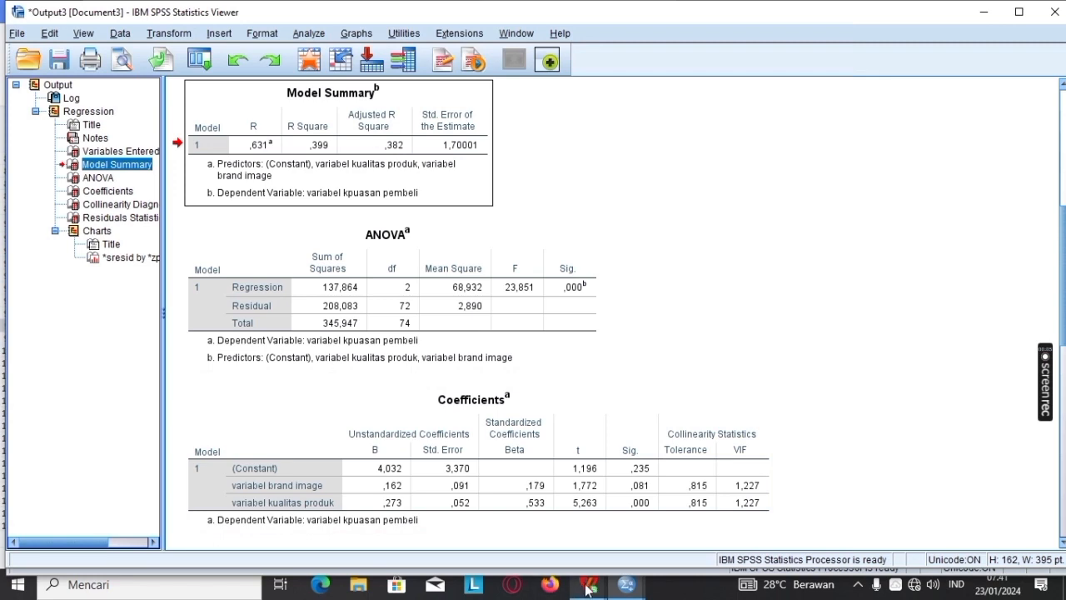
Step: Switch to the WPS spreadsheet and paste the copied Model Summary table at F97 as a PNG picture
mouse_move(588, 583)
click(758, 520)
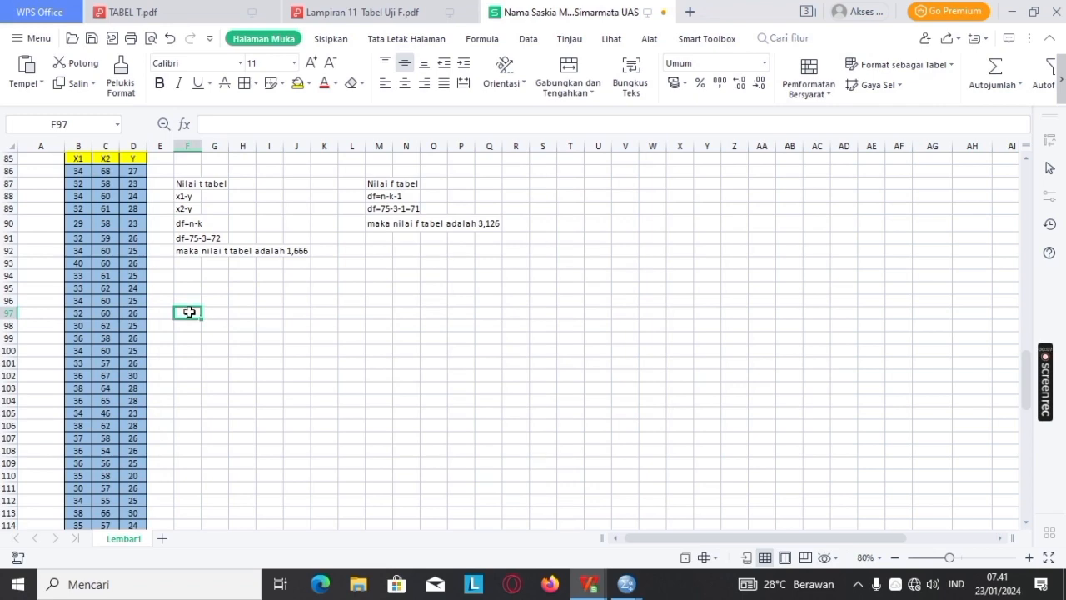
right_click(189, 316)
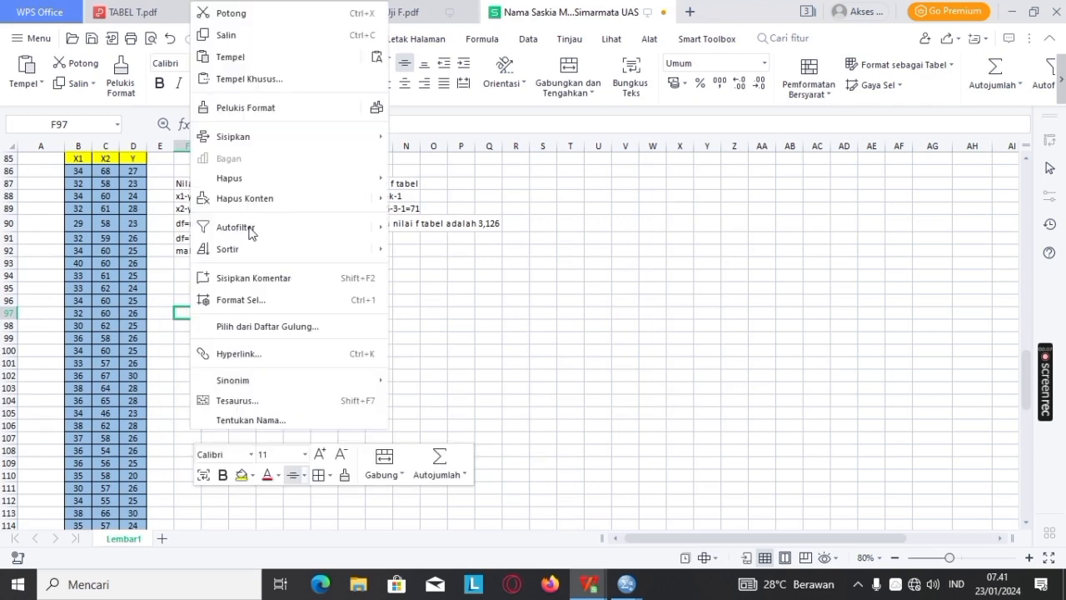
click(278, 82)
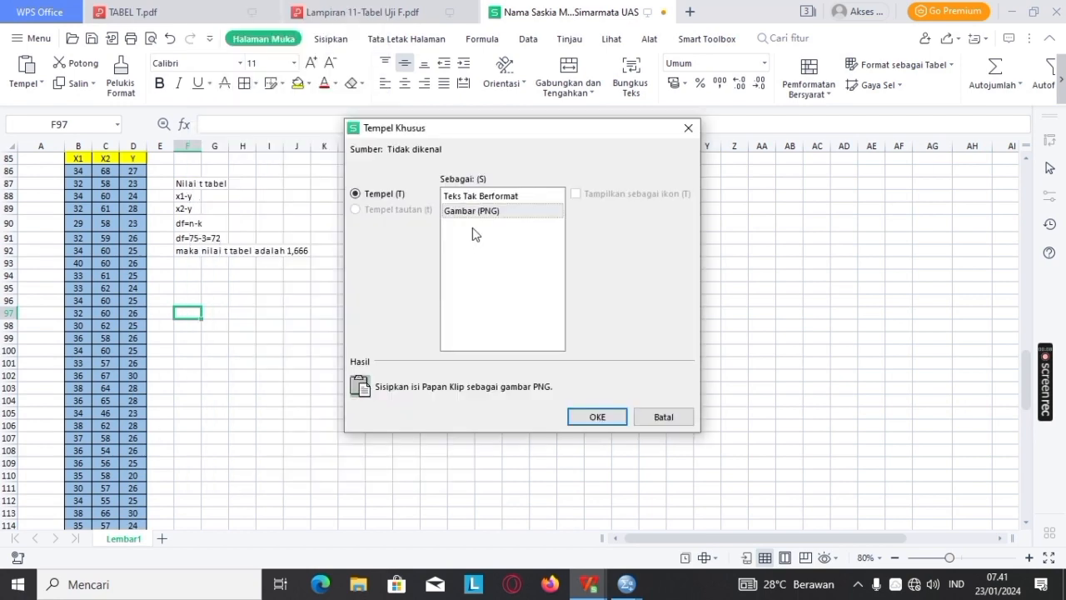
click(597, 417)
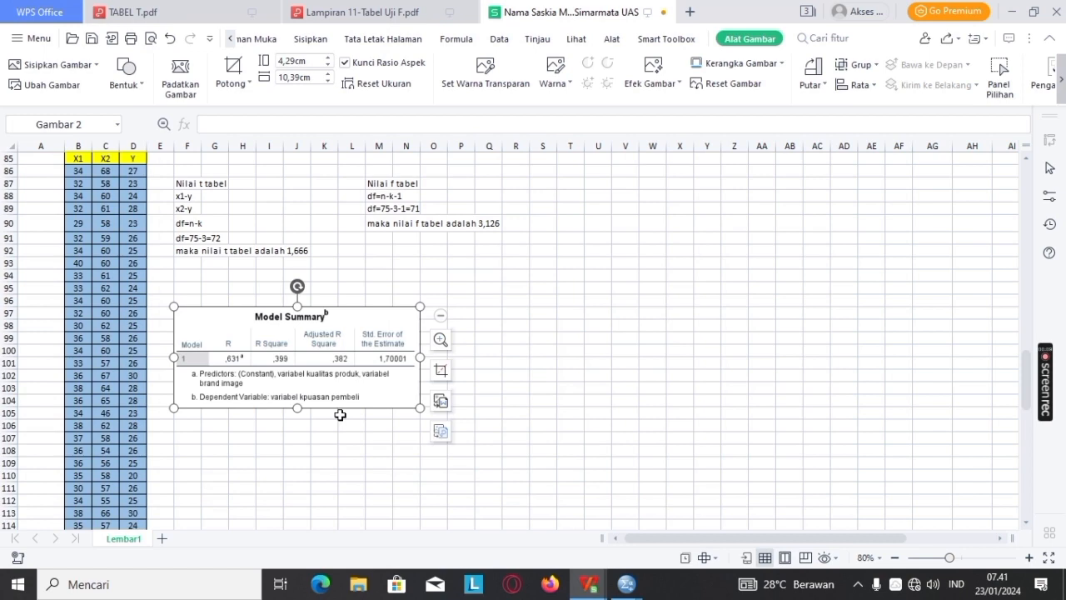
Step: Select cell F109 below the Model Summary picture, and copy the ANOVA table from the SPSS Statistics Viewer as an image
scroll(373, 410, down, 2)
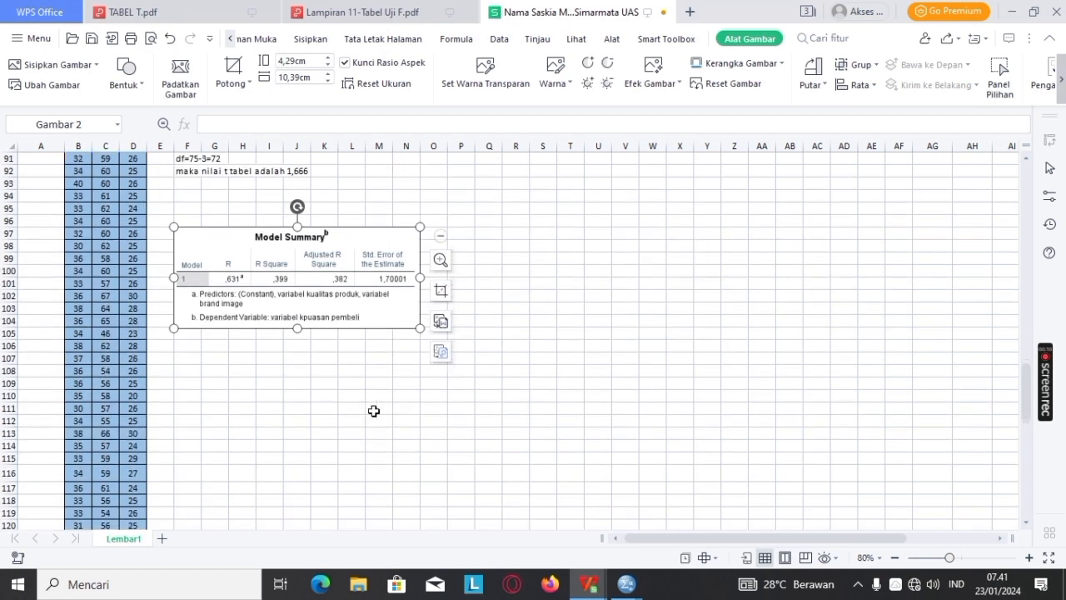
scroll(374, 410, down, 2)
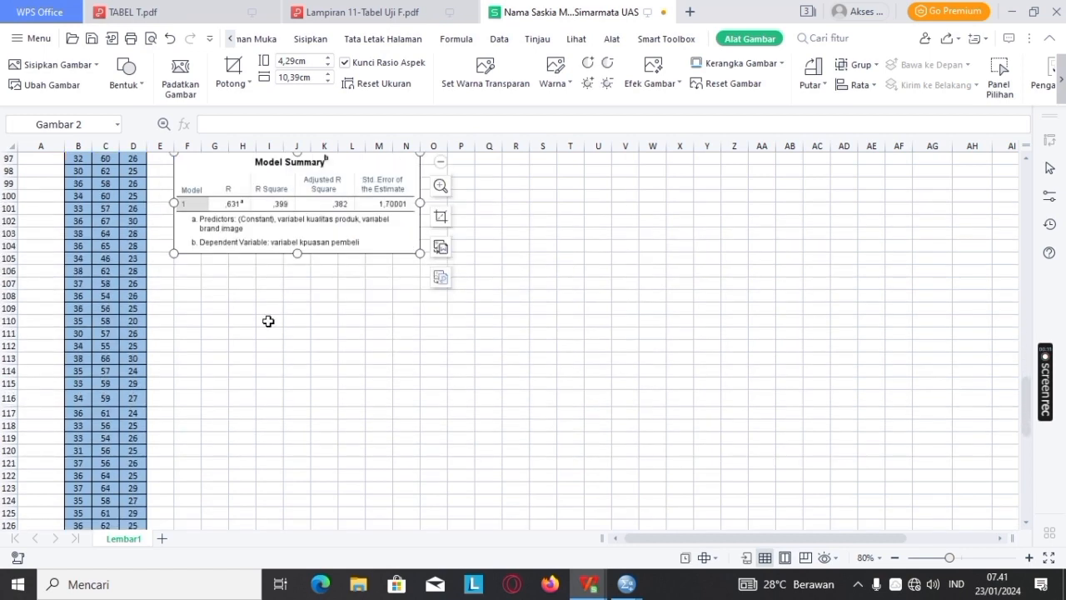
key(Escape)
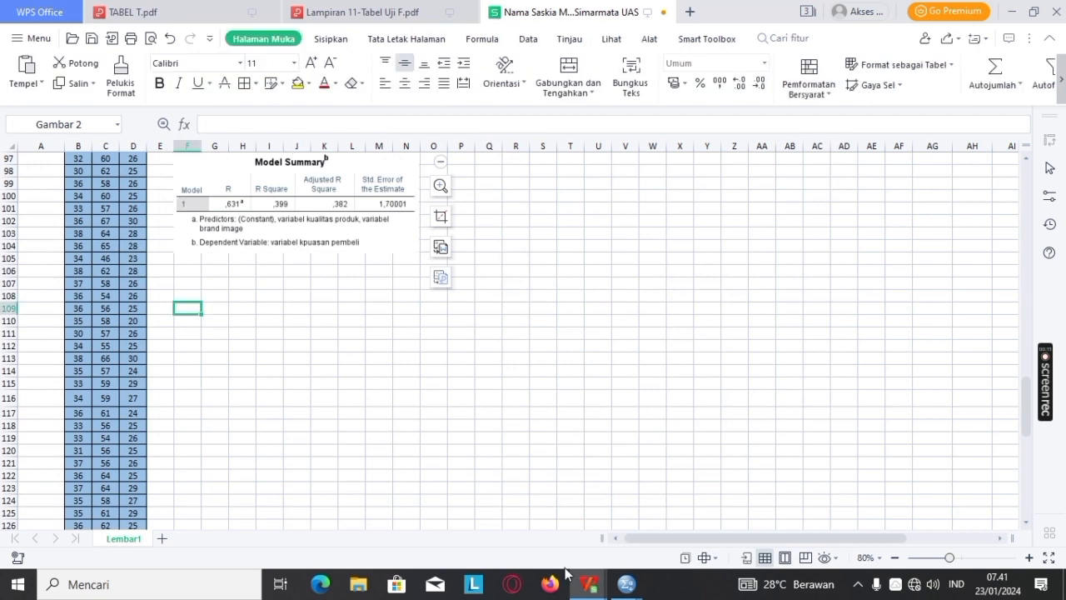
click(626, 584)
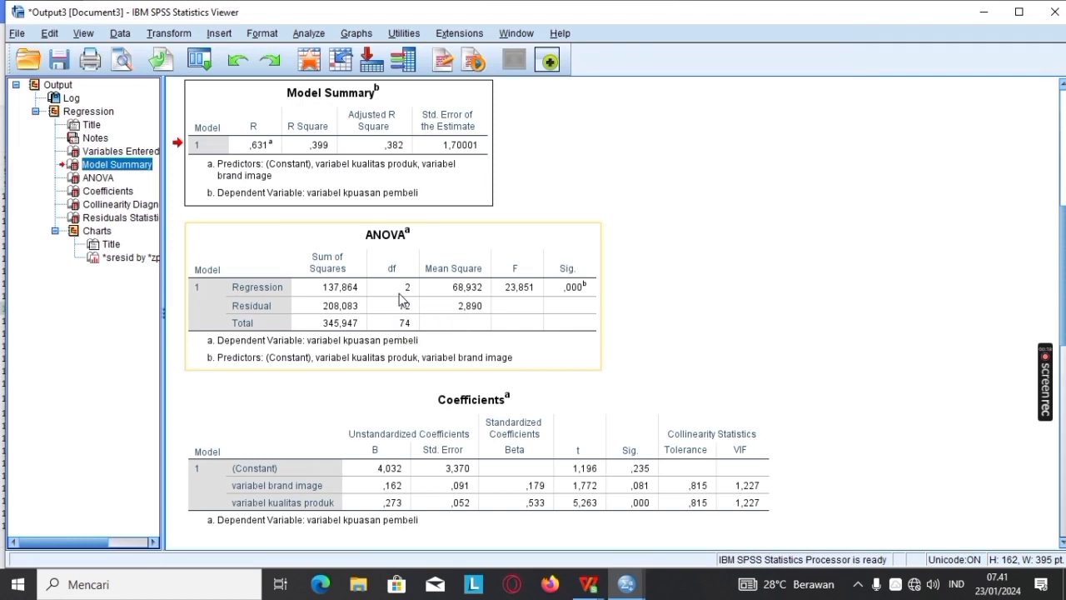
right_click(399, 299)
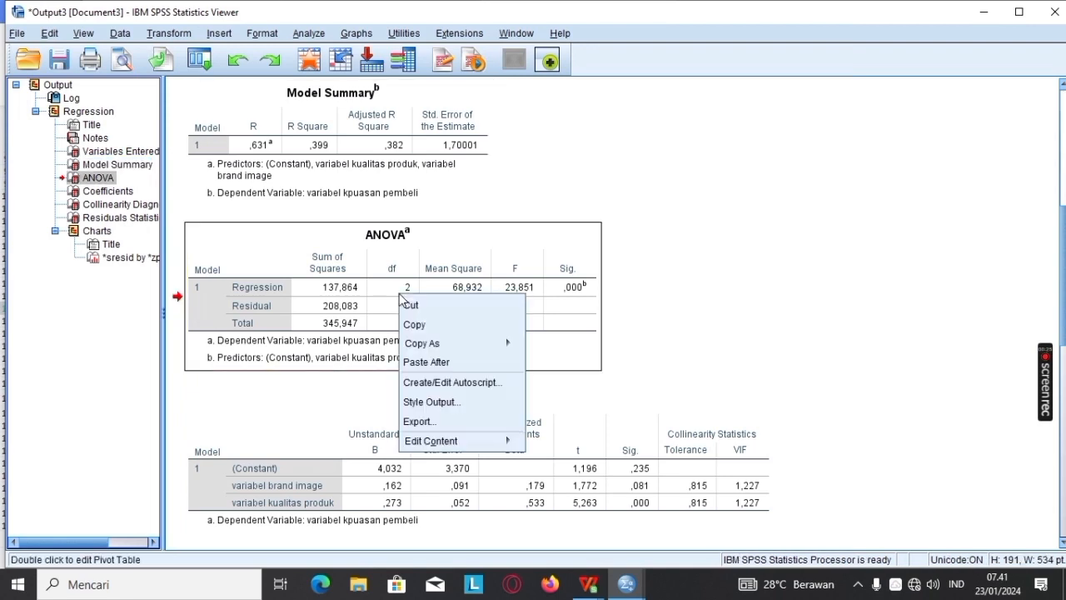
mouse_move(447, 344)
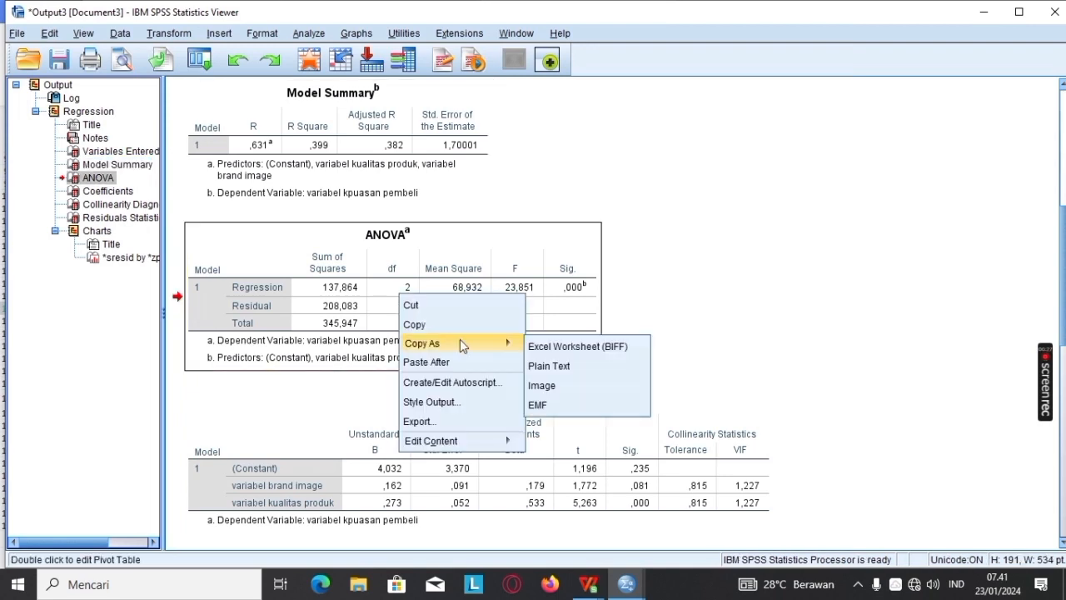
click(559, 385)
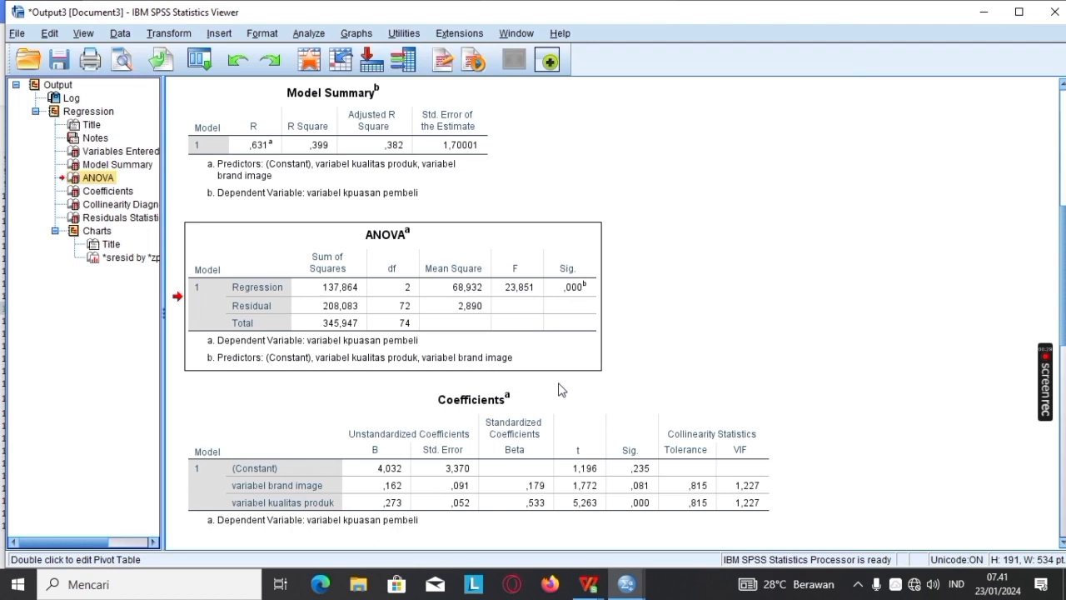
Step: Switch to the WPS spreadsheet and paste the copied ANOVA table at F109 as a PNG picture
mouse_move(589, 583)
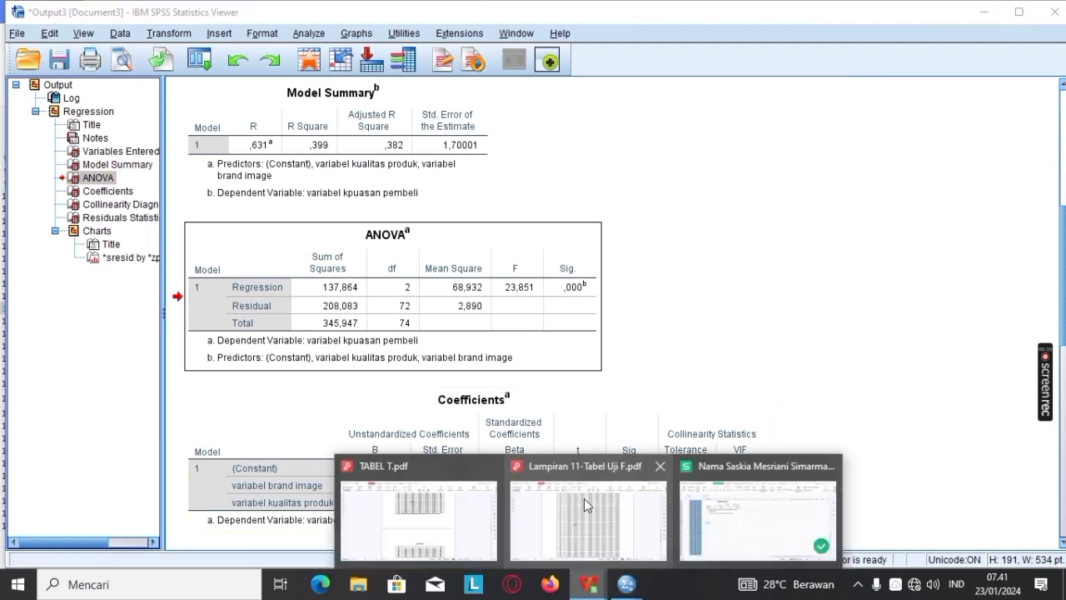
click(584, 498)
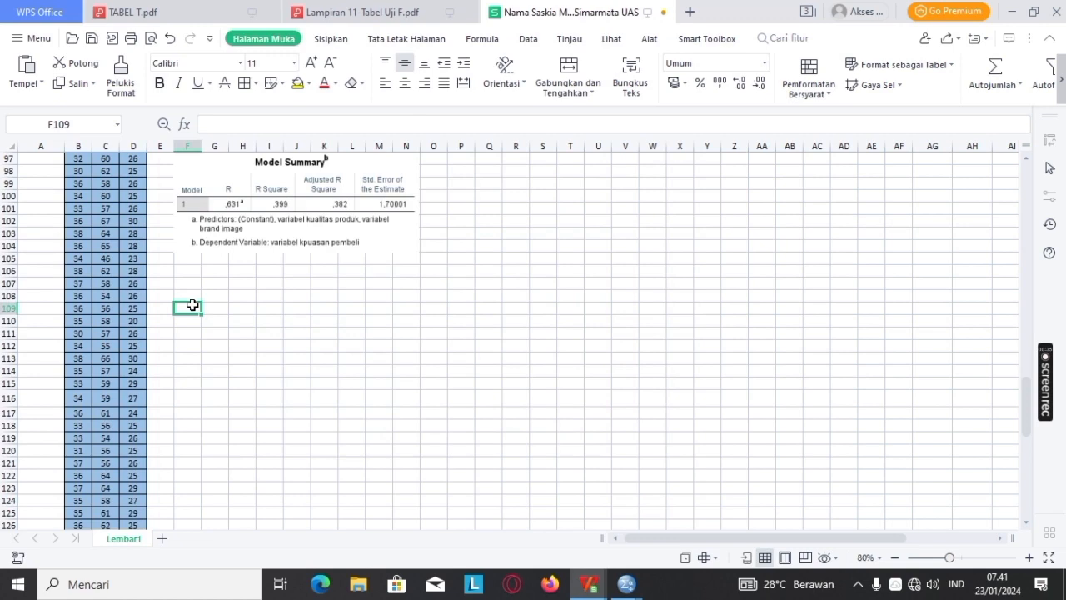
right_click(191, 305)
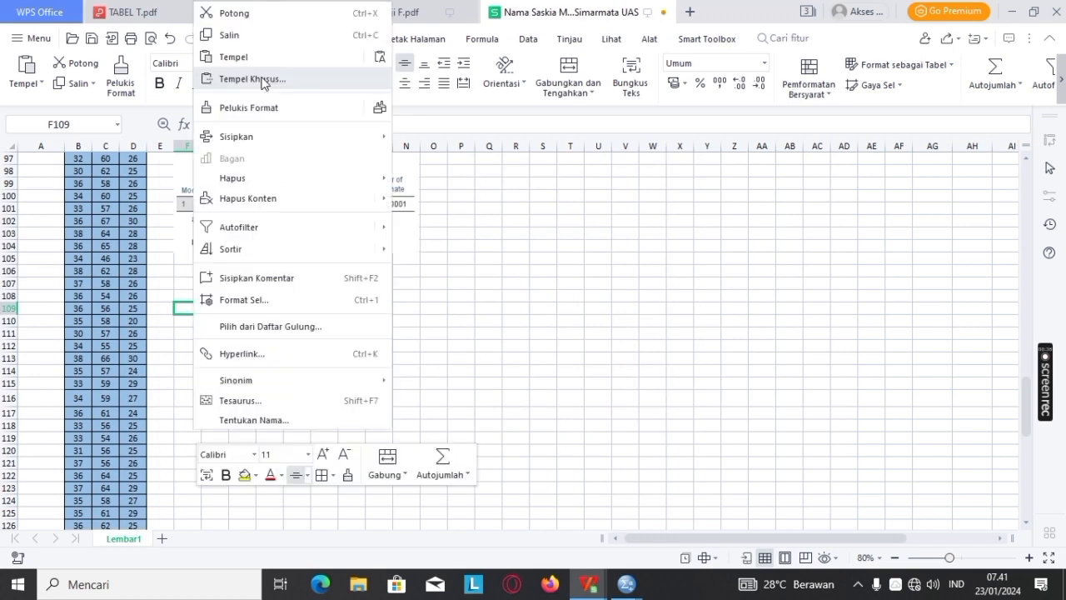
click(252, 80)
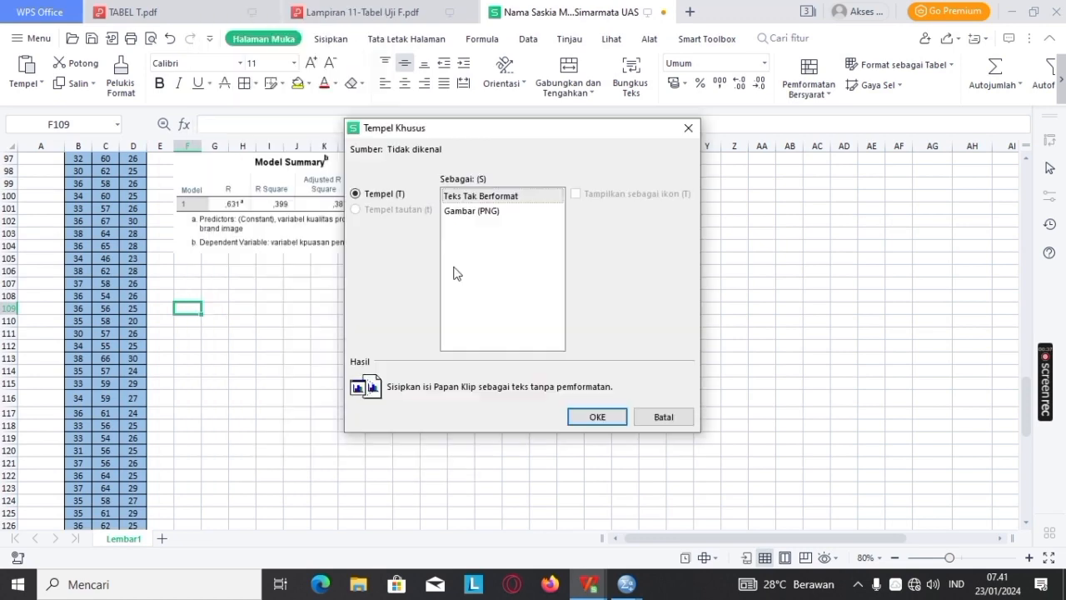
click(471, 211)
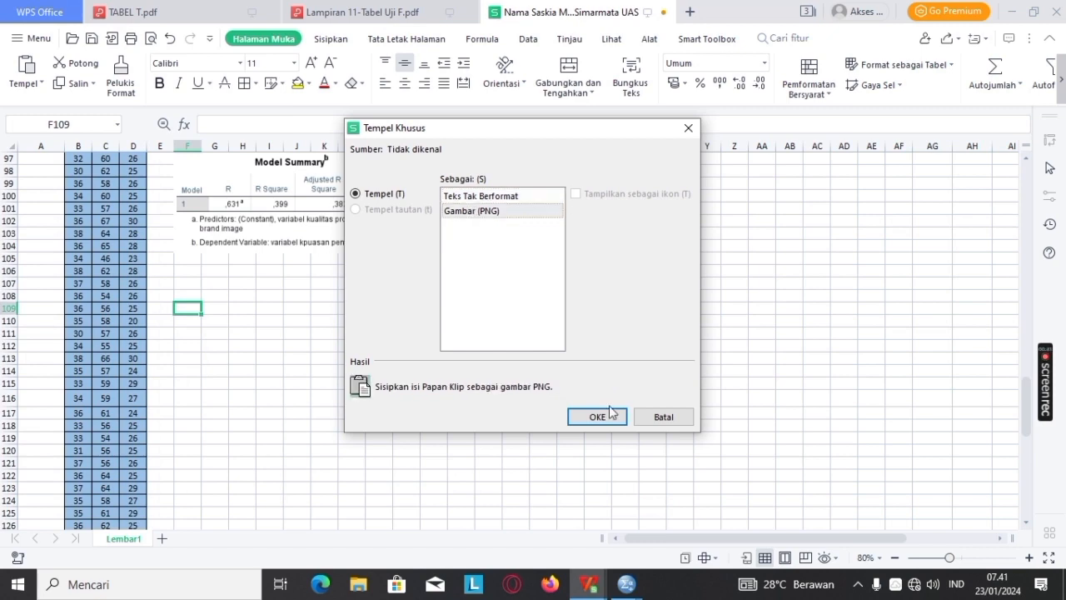
click(611, 415)
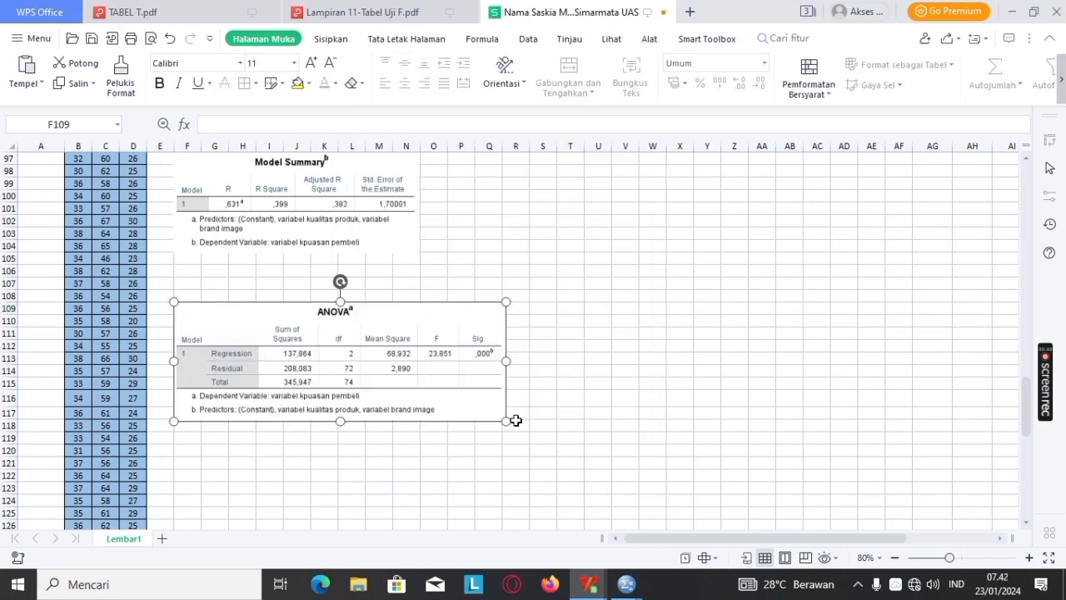
Step: Select cell F123 below the ANOVA picture, and copy the Coefficients table from the SPSS Statistics Viewer as an image
scroll(193, 416, down, 2)
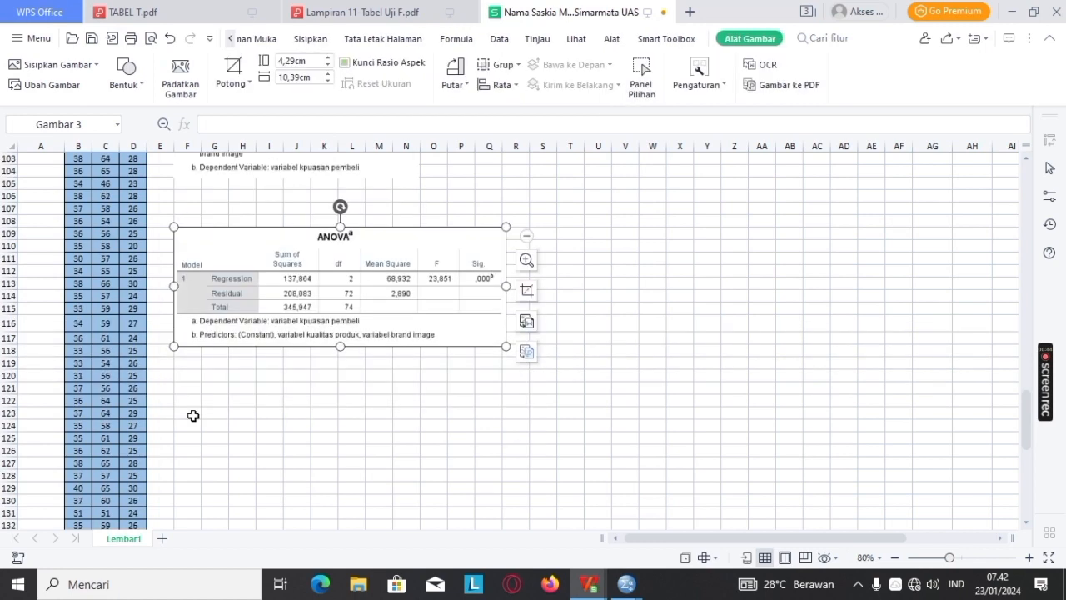
click(193, 416)
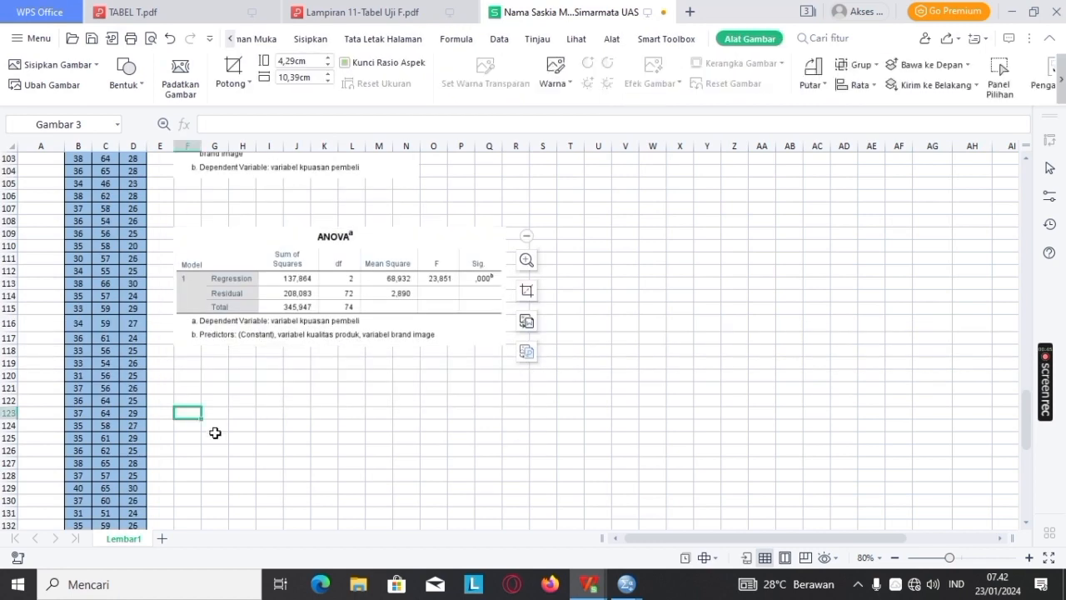
click(627, 585)
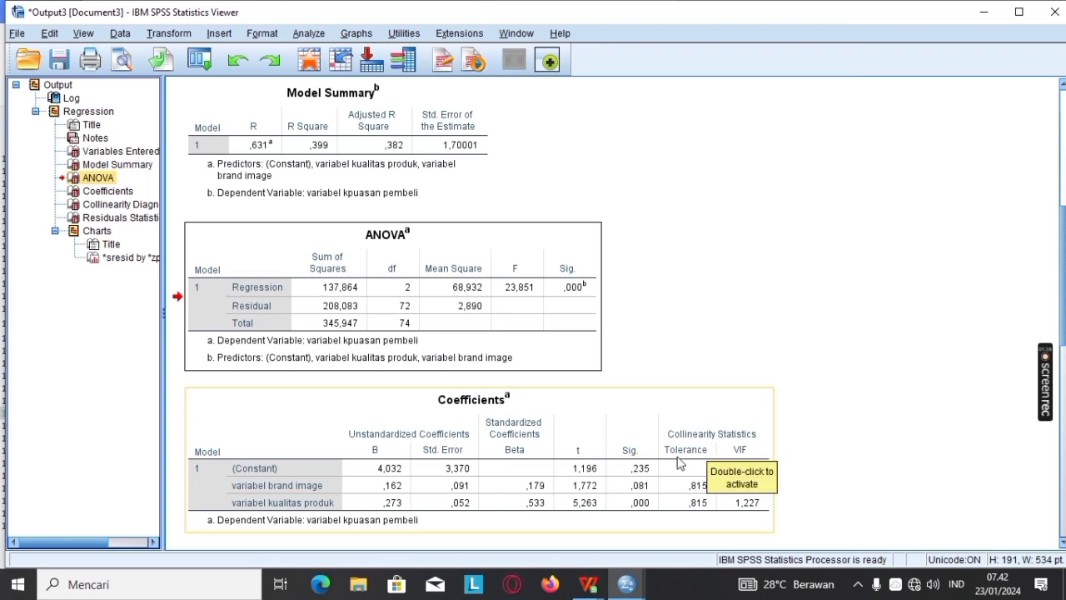
right_click(677, 463)
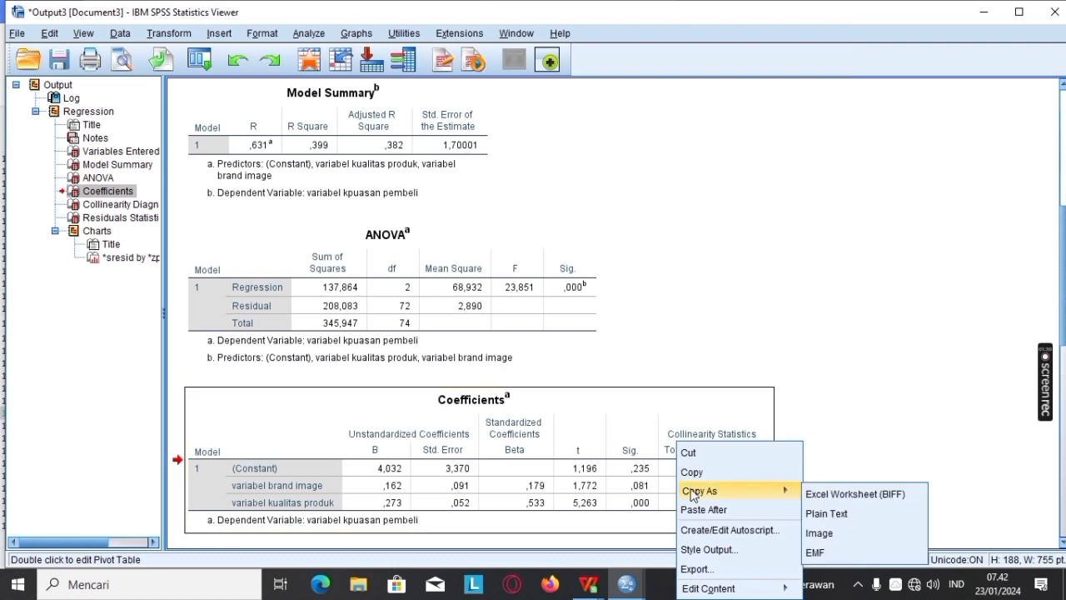
mouse_move(761, 491)
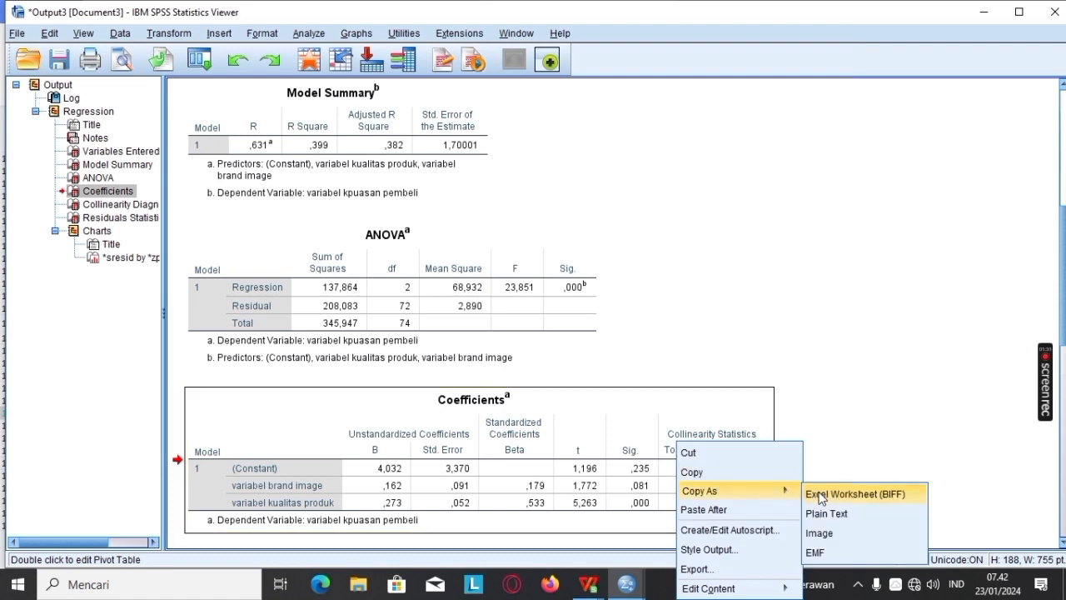
click(824, 533)
Step: Return to the WPS spreadsheet and paste the copied Coefficients table at F123 as a PNG picture
mouse_move(588, 583)
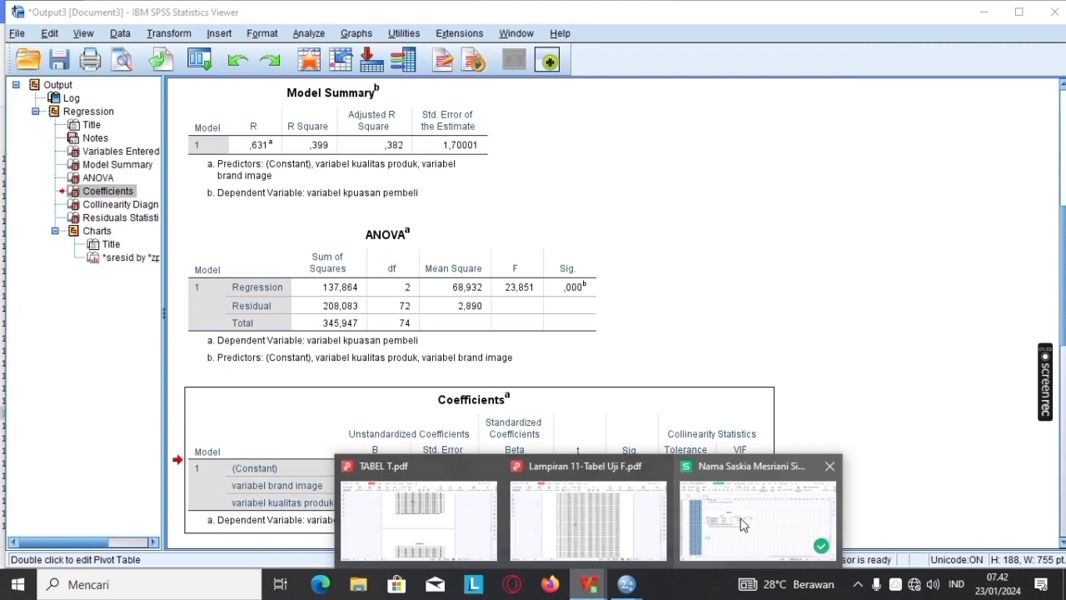
click(743, 525)
right_click(190, 414)
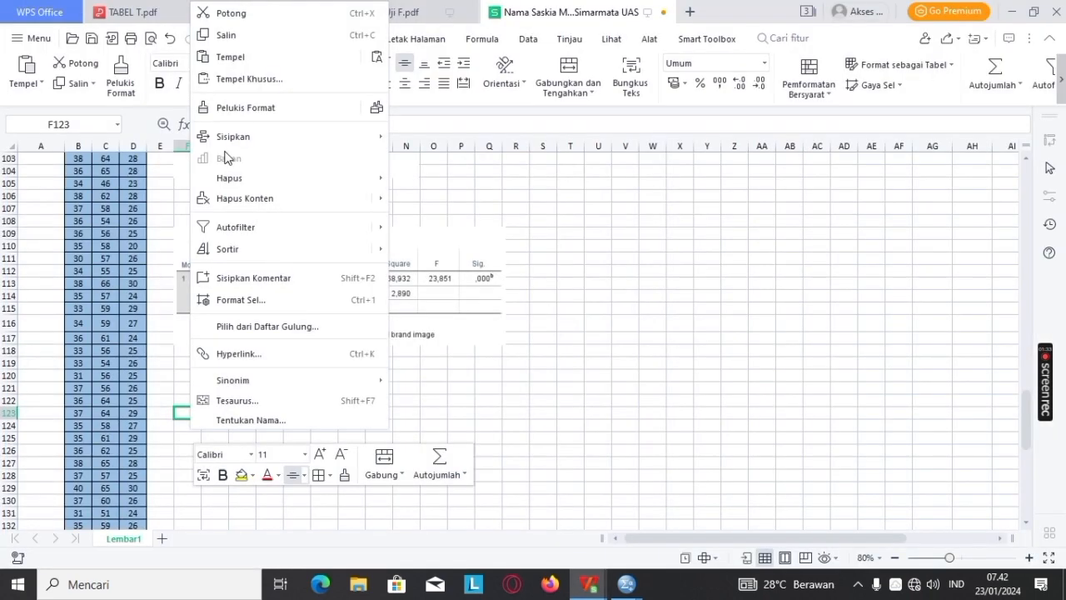
click(250, 78)
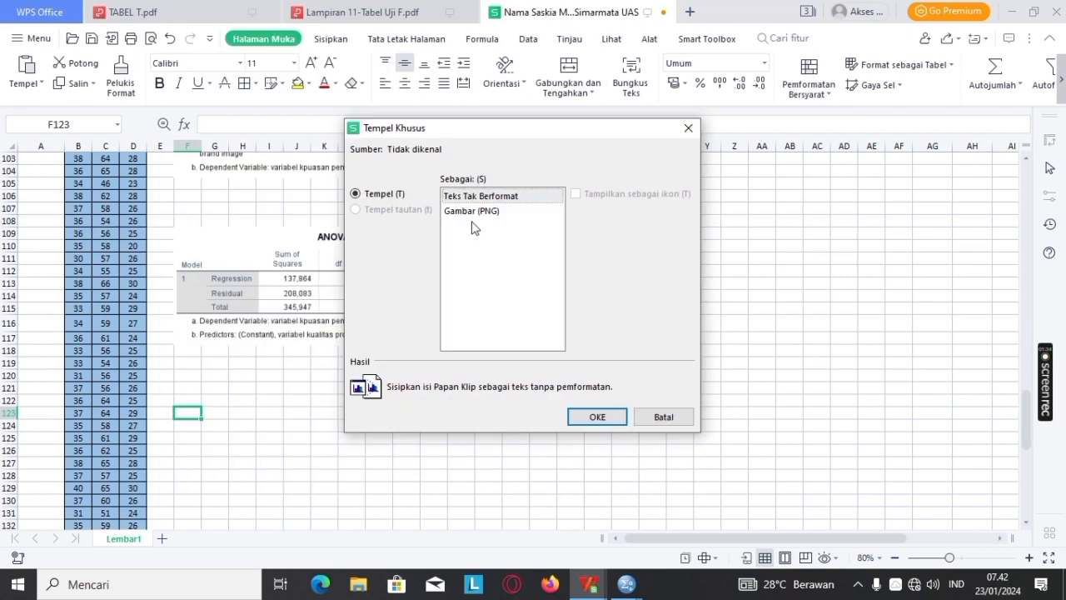
click(472, 213)
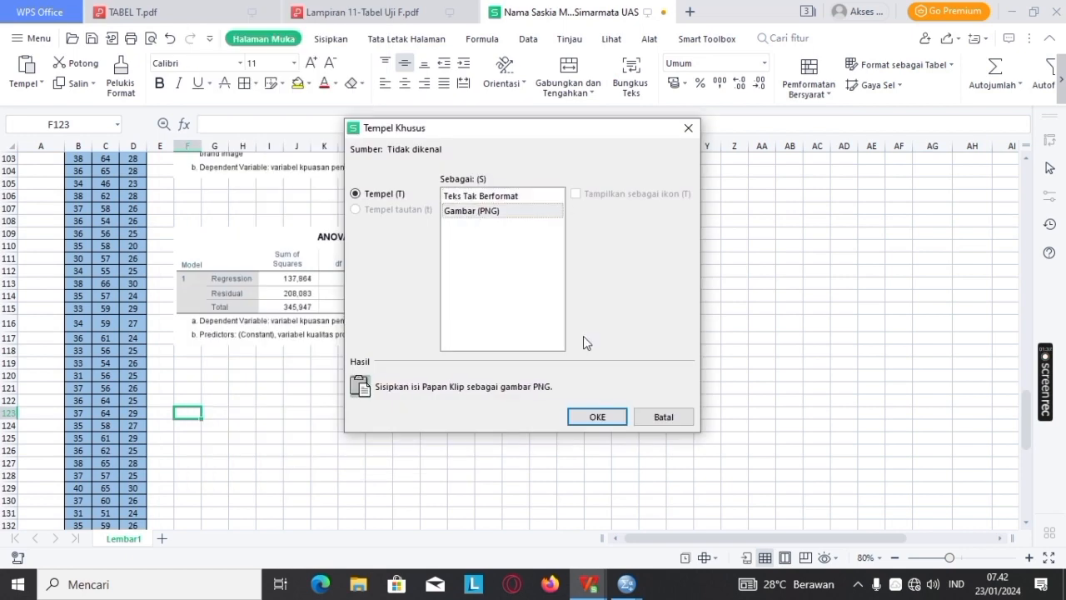
click(597, 417)
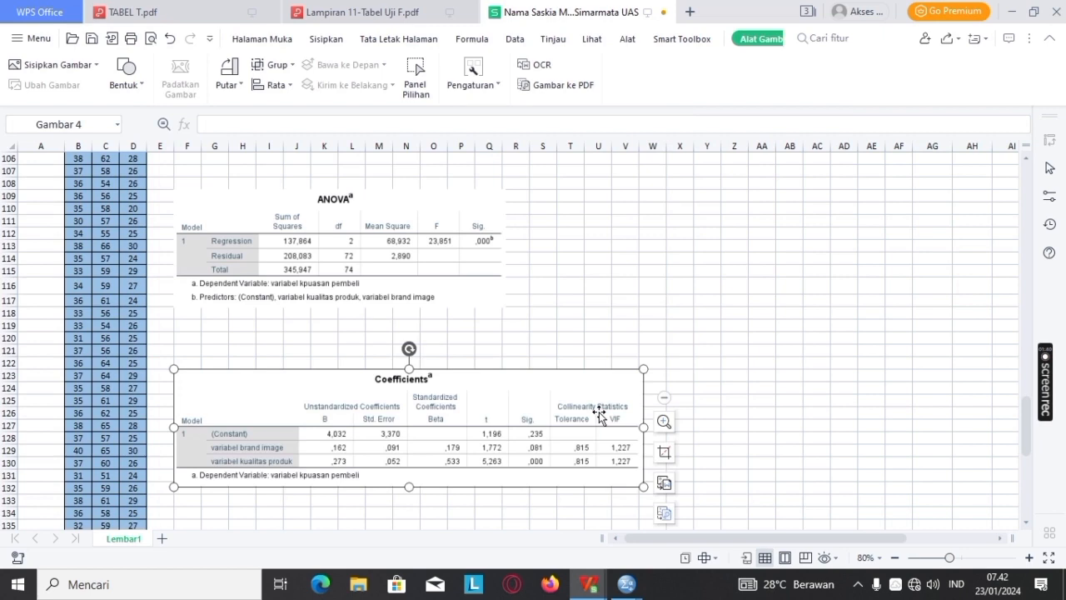
Step: Select cell F137 below the Coefficients picture, and copy the residual scatterplot from the SPSS Statistics Viewer as an image
scroll(166, 359, down, 5)
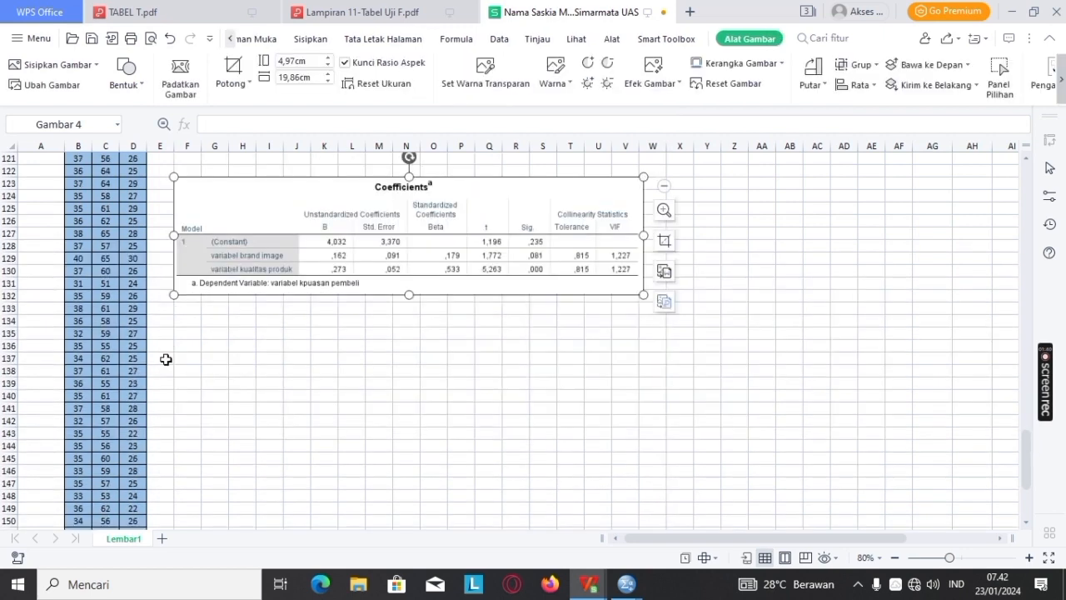
click(189, 354)
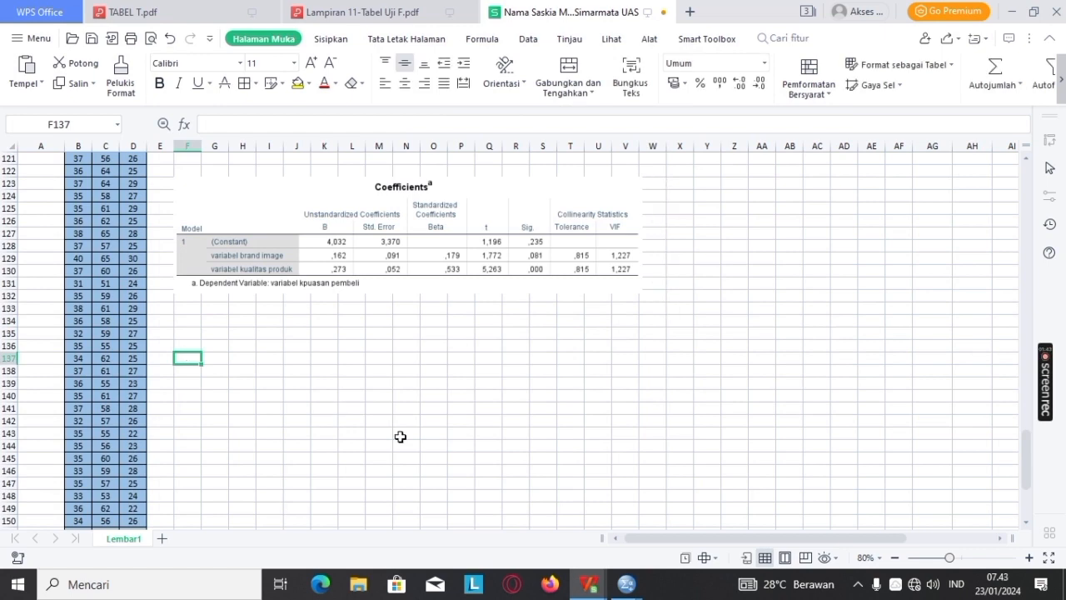
key(alt+Tab)
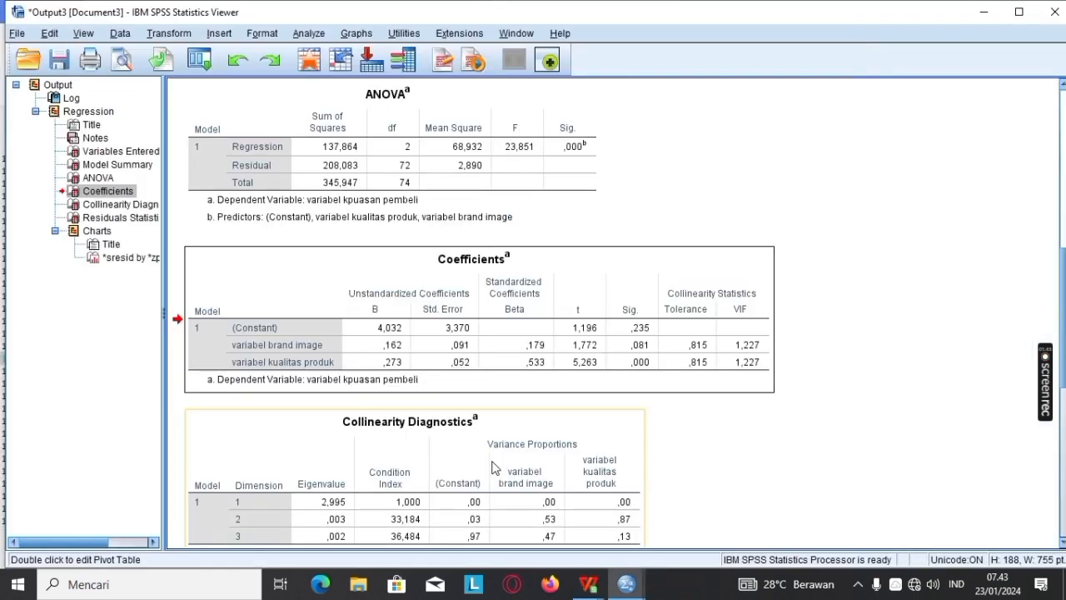
scroll(491, 467, down, 3)
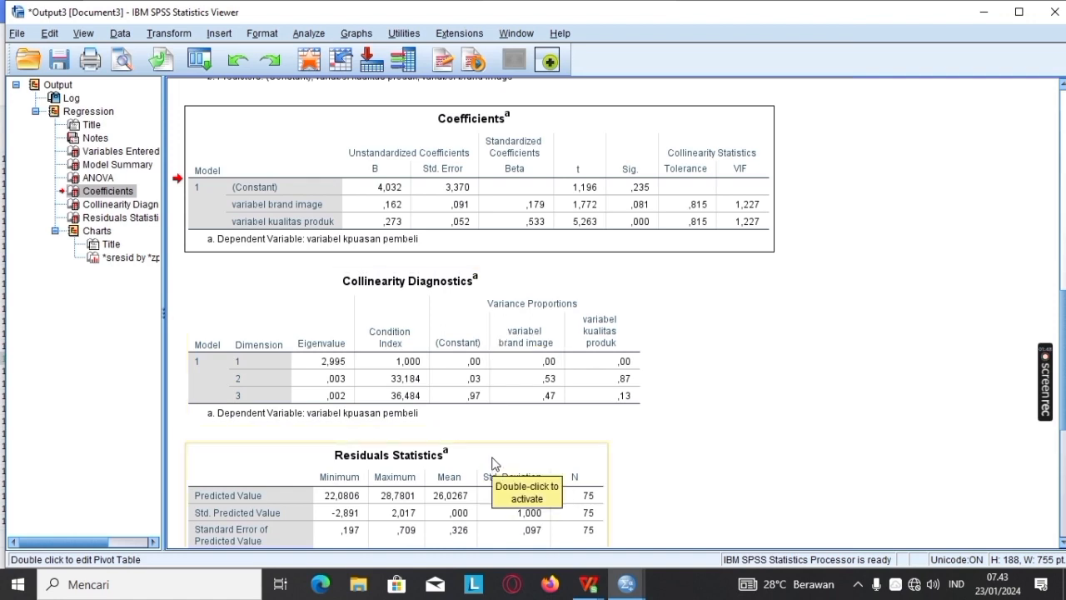
scroll(491, 464, down, 2)
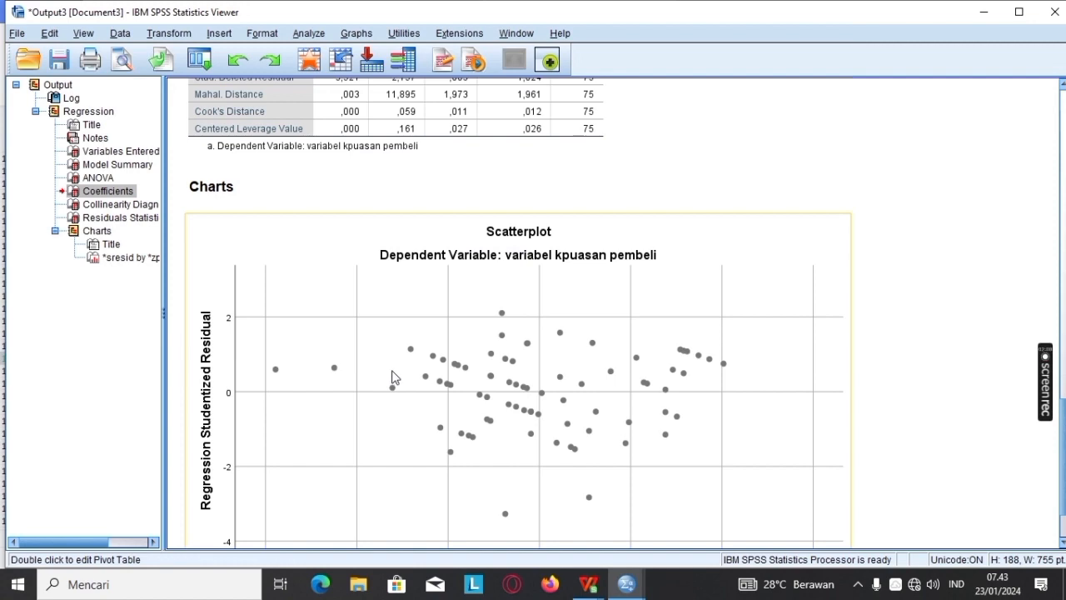
scroll(393, 376, down, 1)
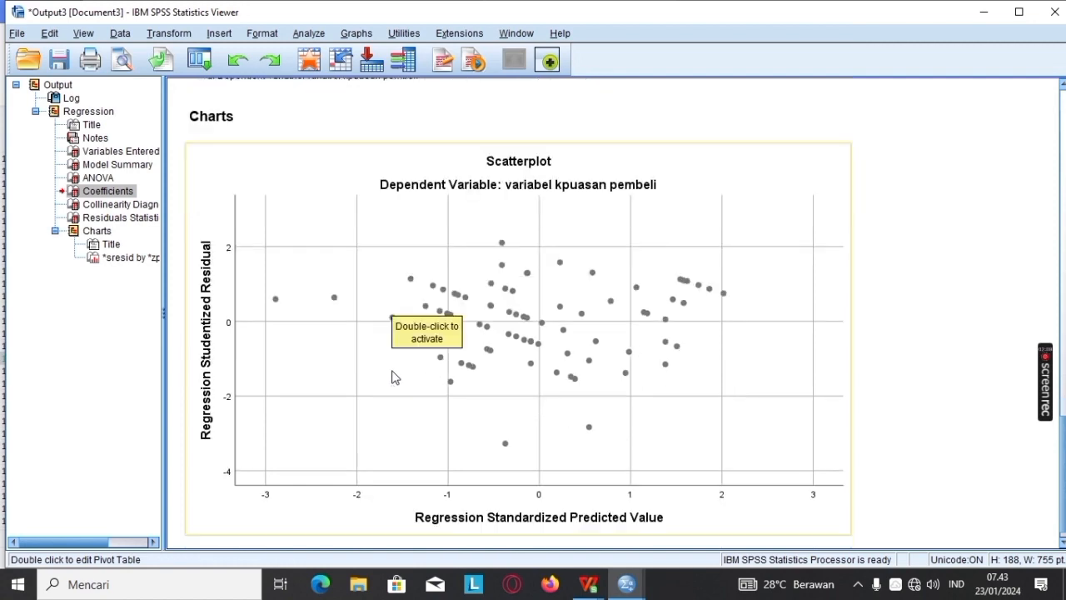
right_click(471, 343)
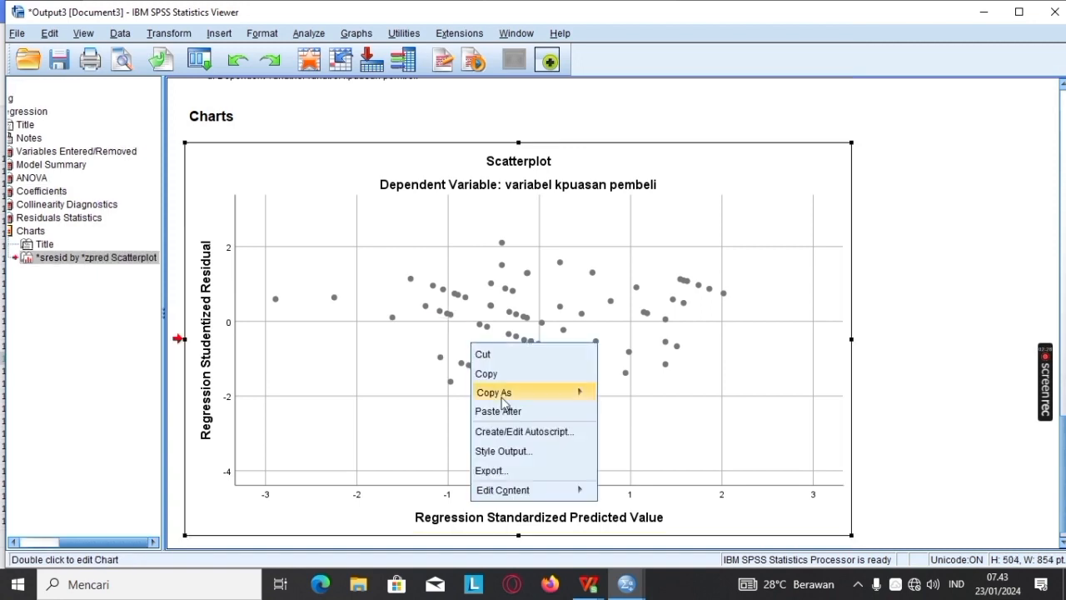
mouse_move(504, 394)
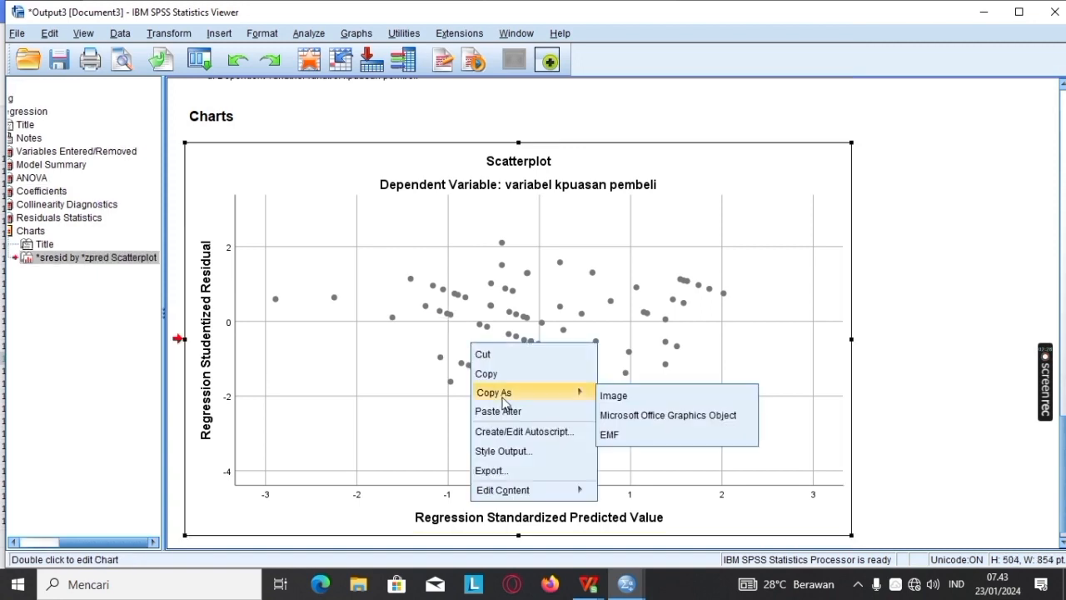
click(612, 397)
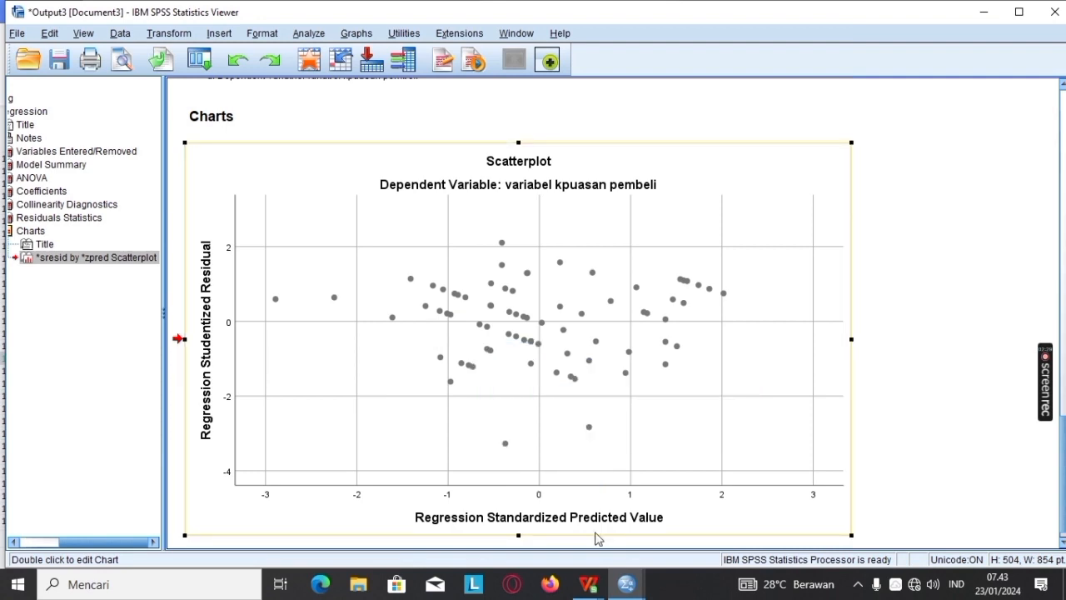
Step: Return to the WPS spreadsheet and paste the copied residual scatterplot at F137 as a PNG picture
click(589, 579)
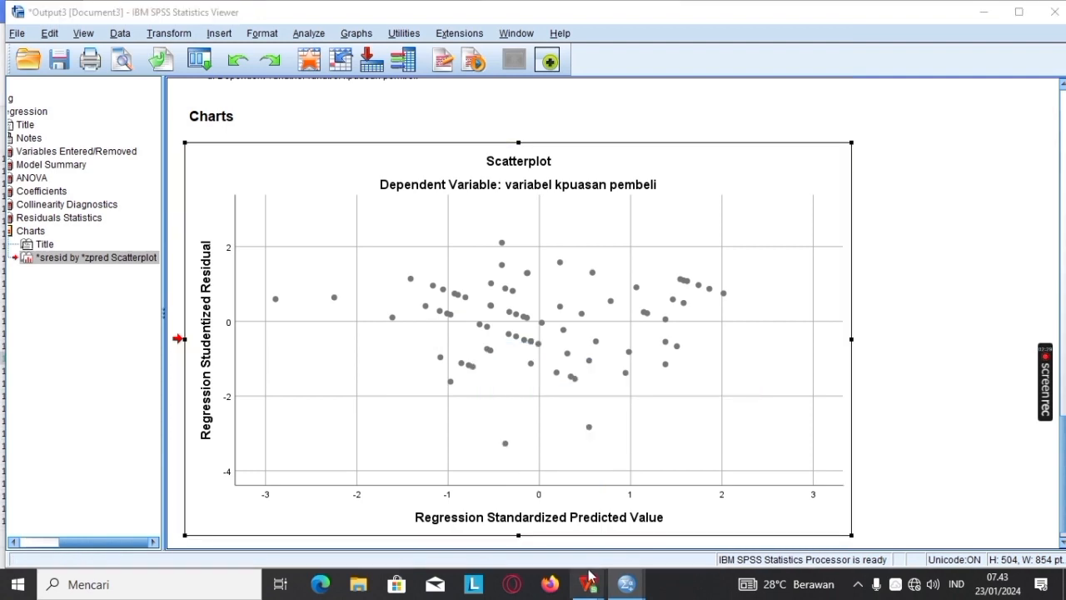
click(733, 508)
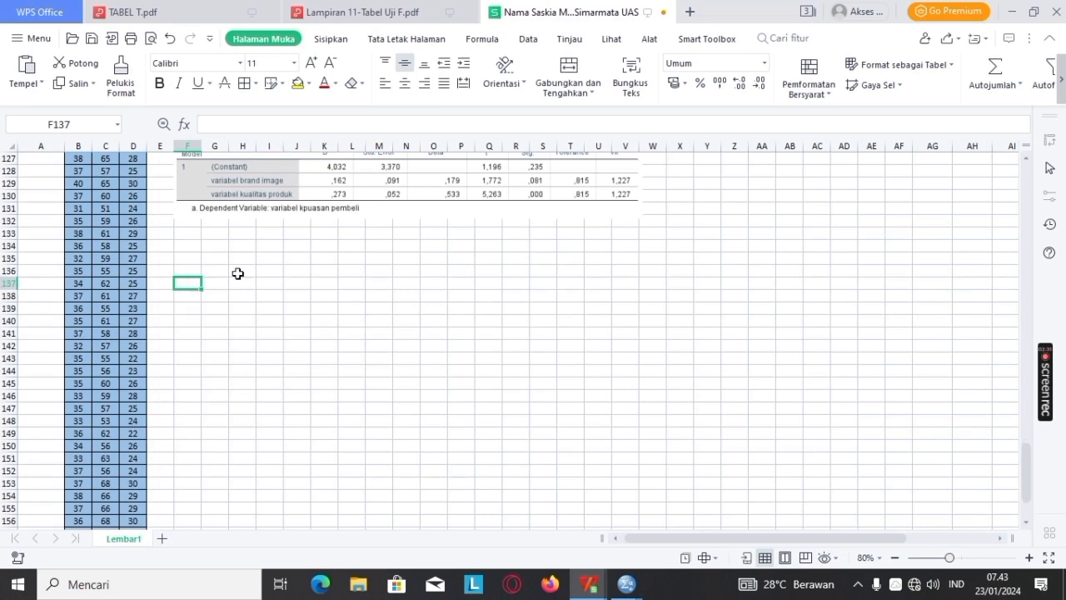
right_click(192, 282)
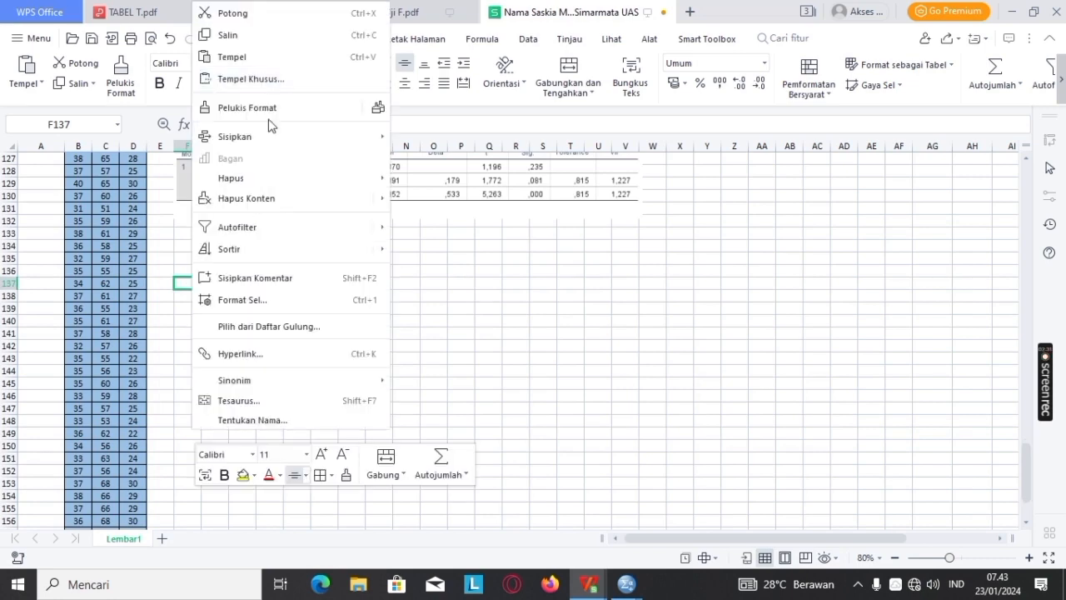
click(250, 79)
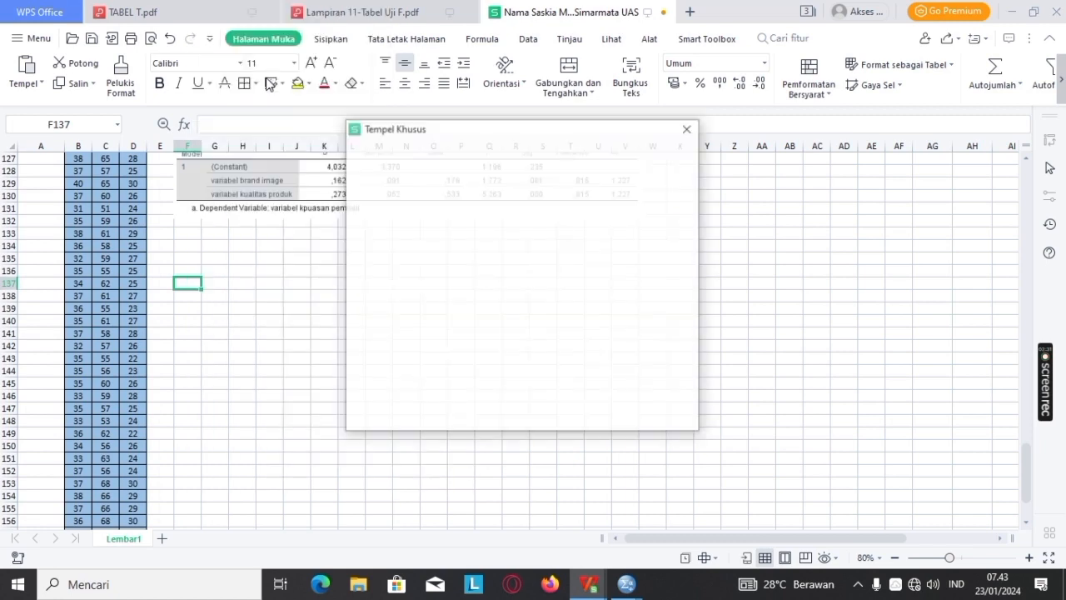
click(482, 212)
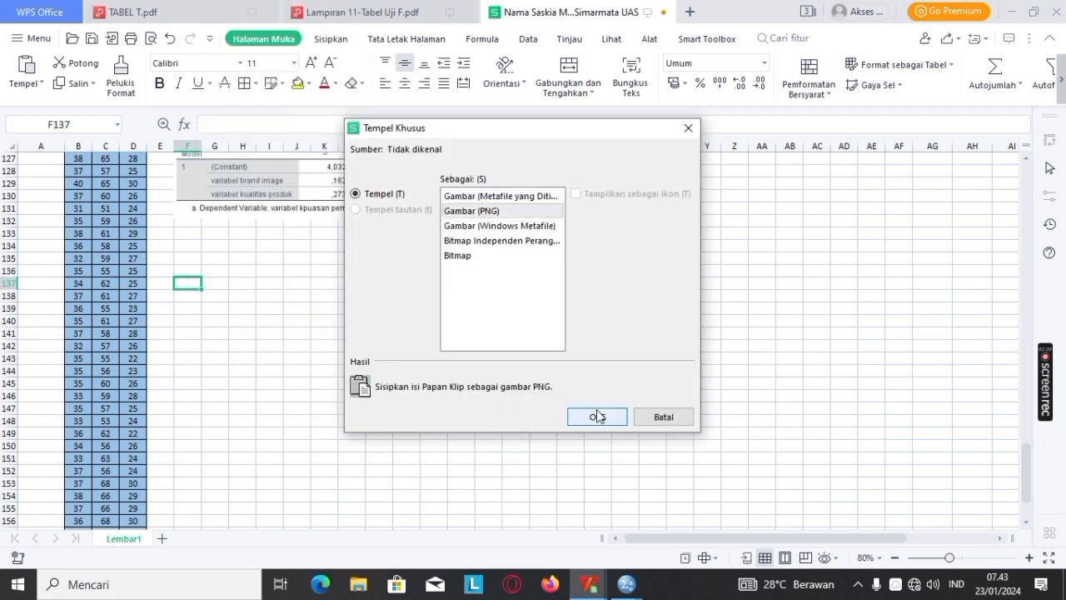
click(597, 417)
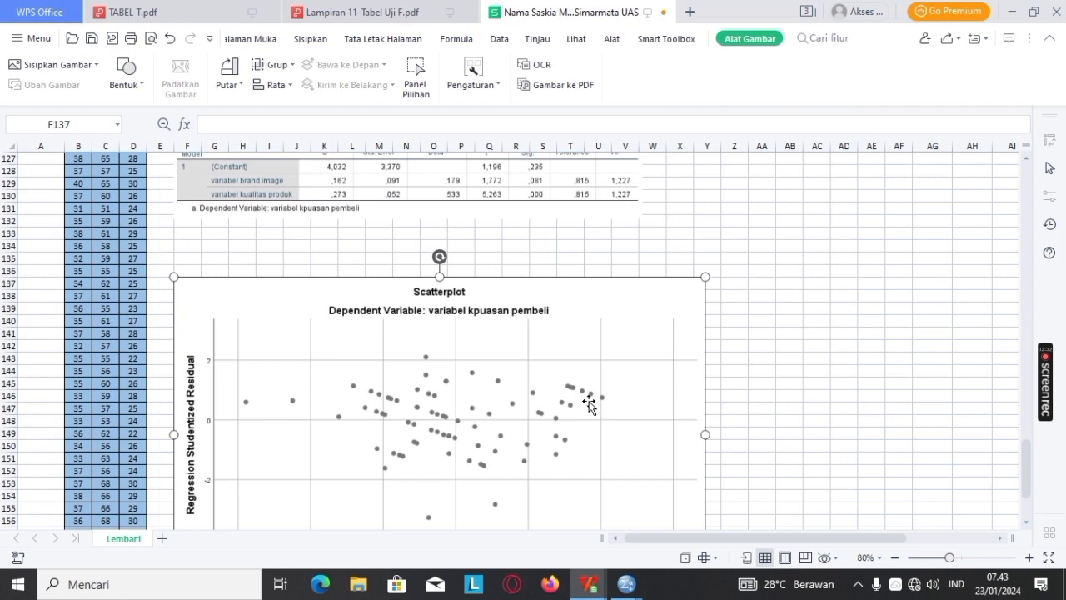
scroll(589, 404, down, 5)
scroll(588, 391, down, 4)
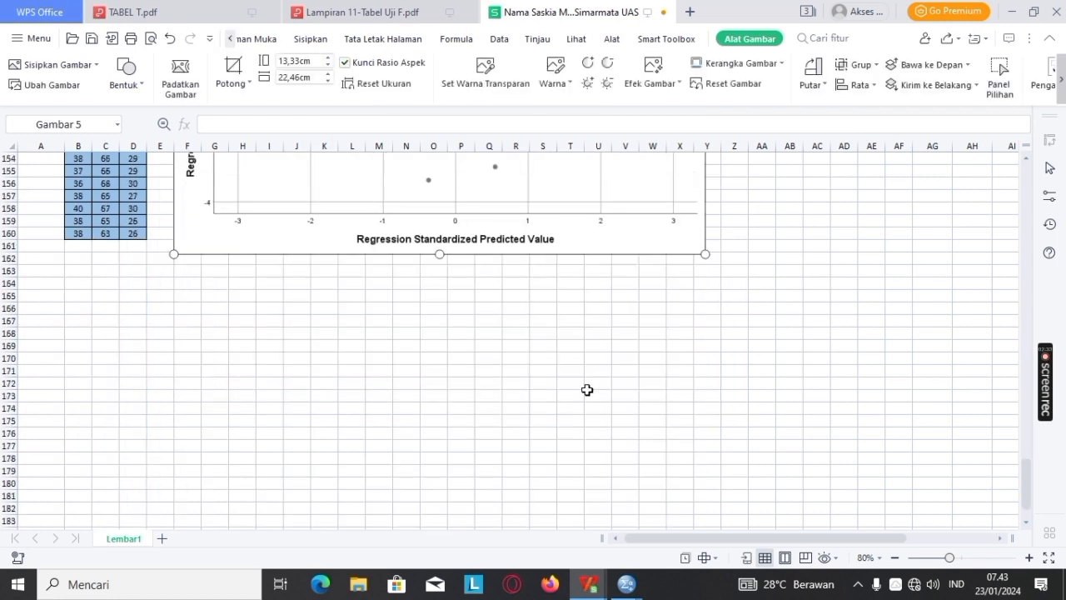
Step: Switch to the SPSS Data Editor and run a legacy one-sample Kolmogorov-Smirnov test on Unstandardized Residual with the Normal test distribution
click(627, 584)
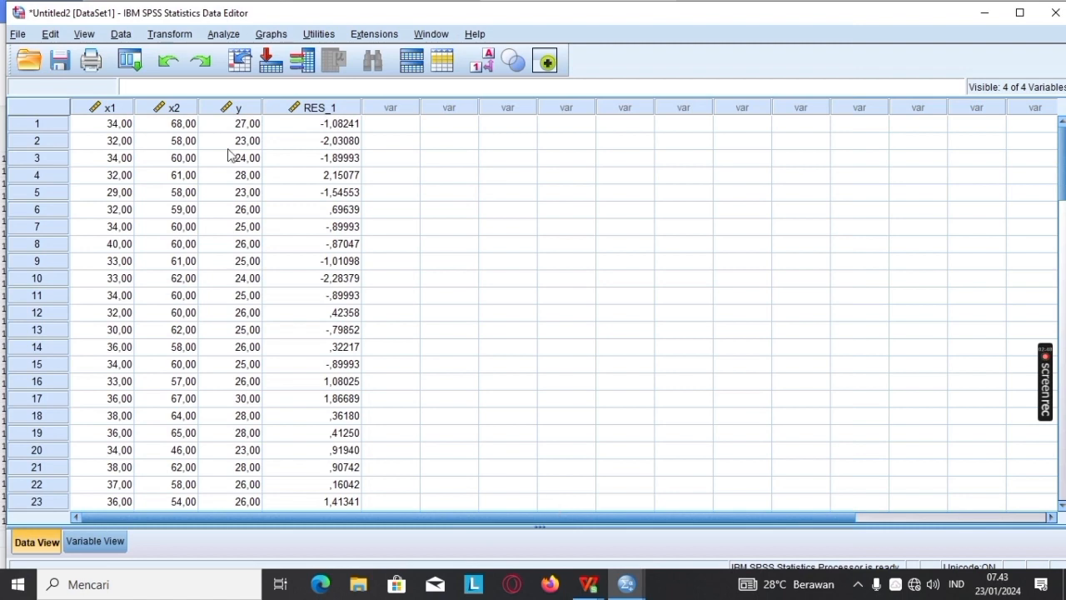
click(223, 37)
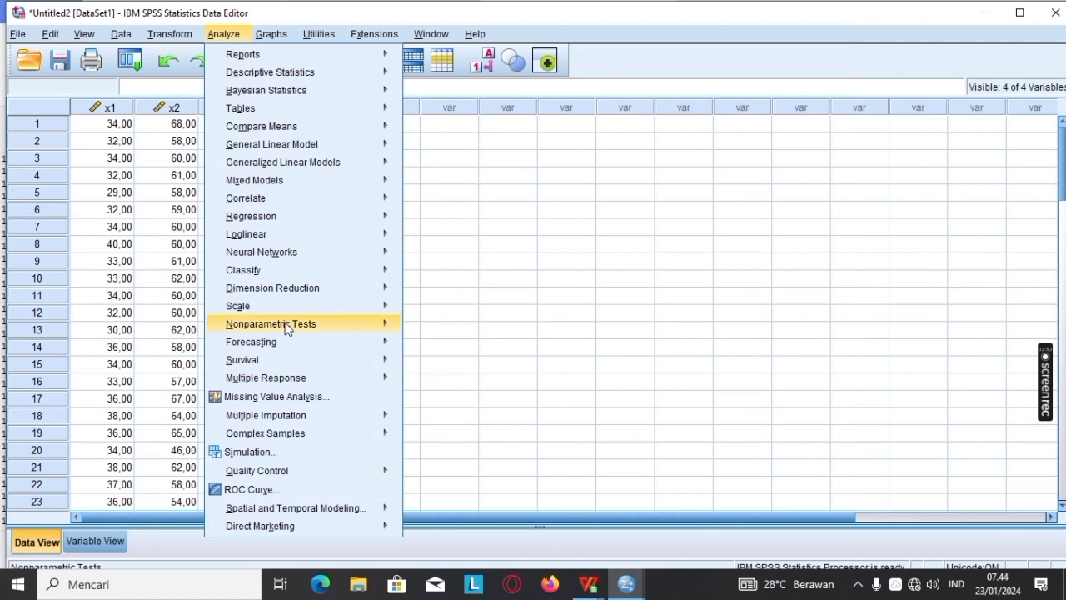
mouse_move(287, 329)
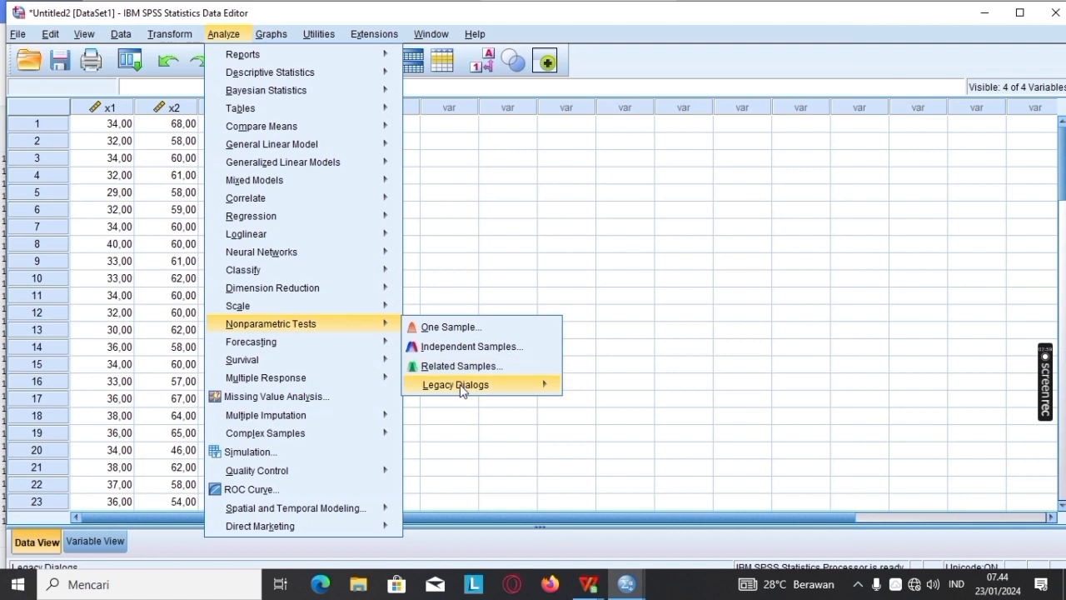
mouse_move(459, 386)
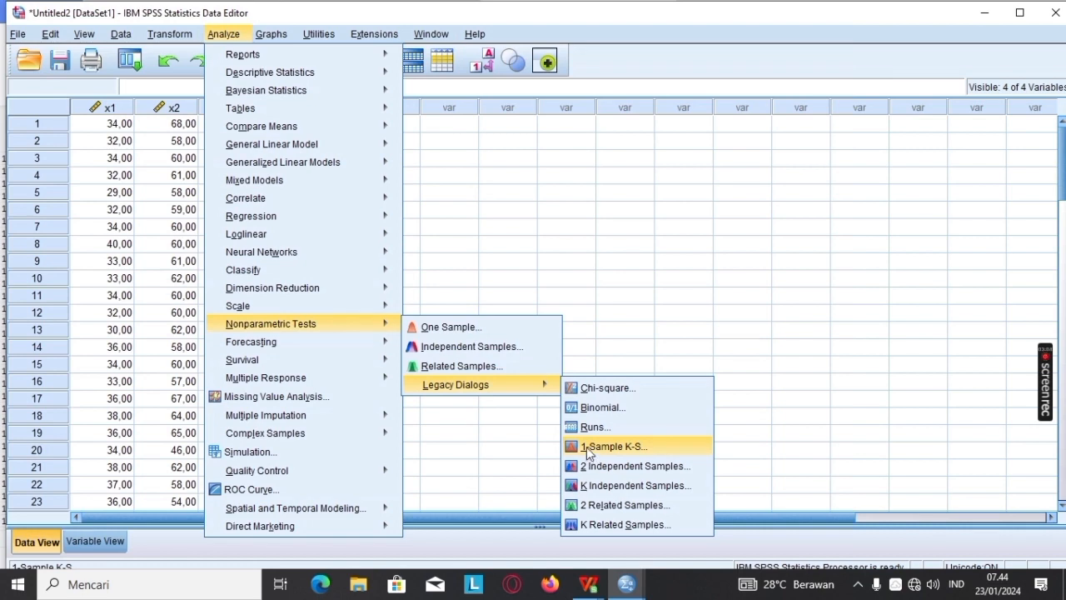
click(588, 451)
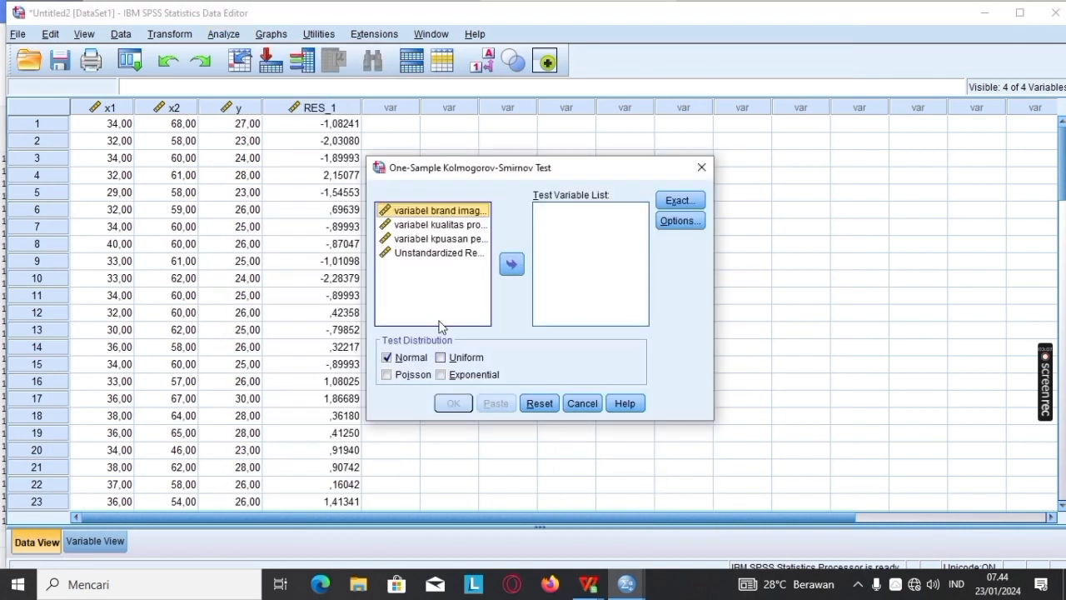
click(413, 255)
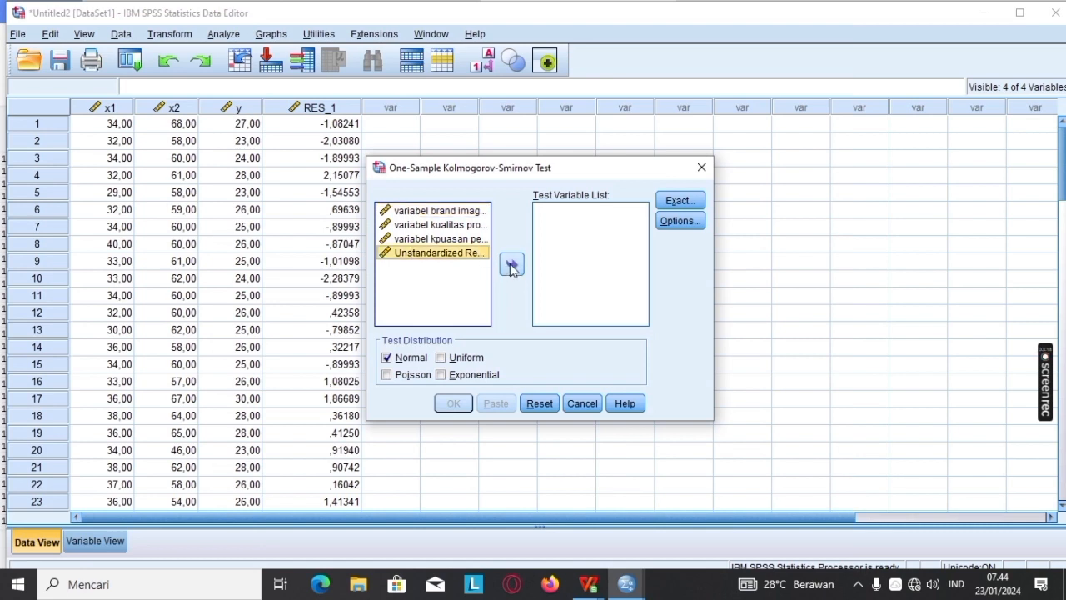
click(511, 266)
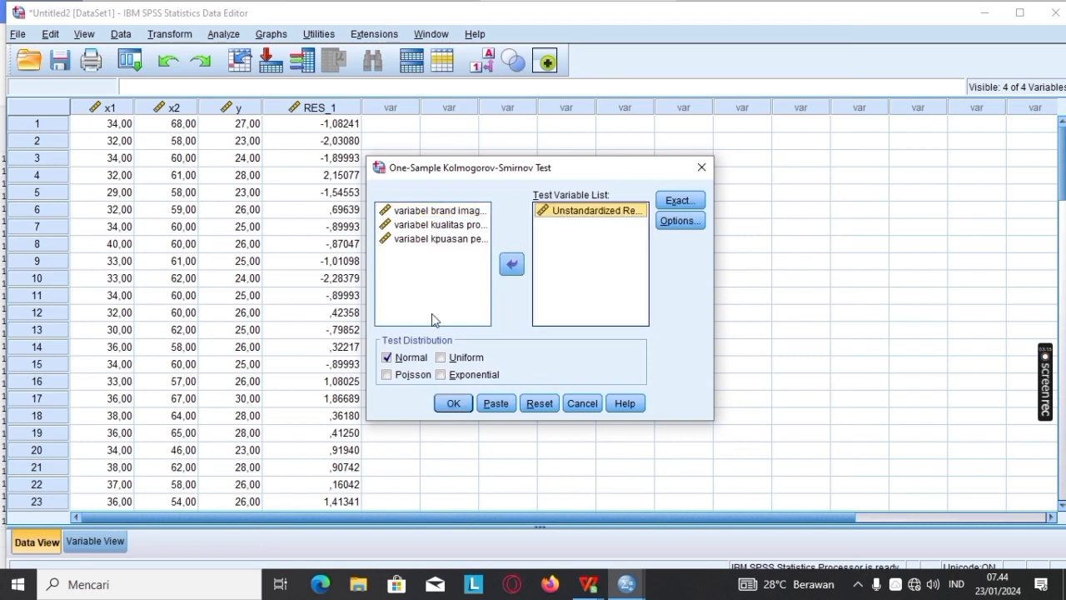
click(450, 405)
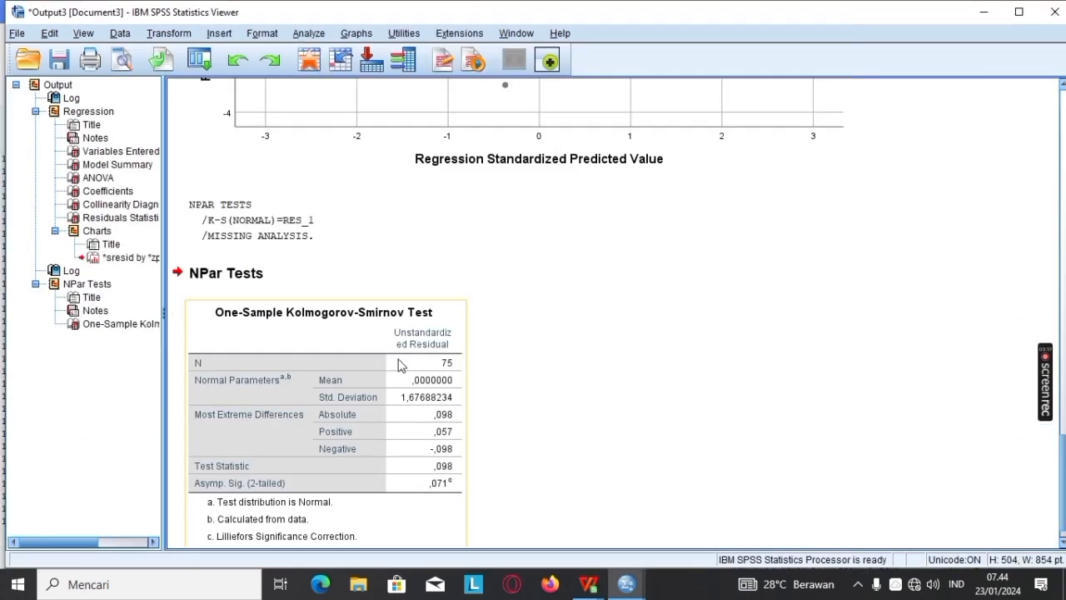
Step: Copy the One-Sample Kolmogorov-Smirnov Test table from the SPSS output as an image
scroll(222, 332, down, 1)
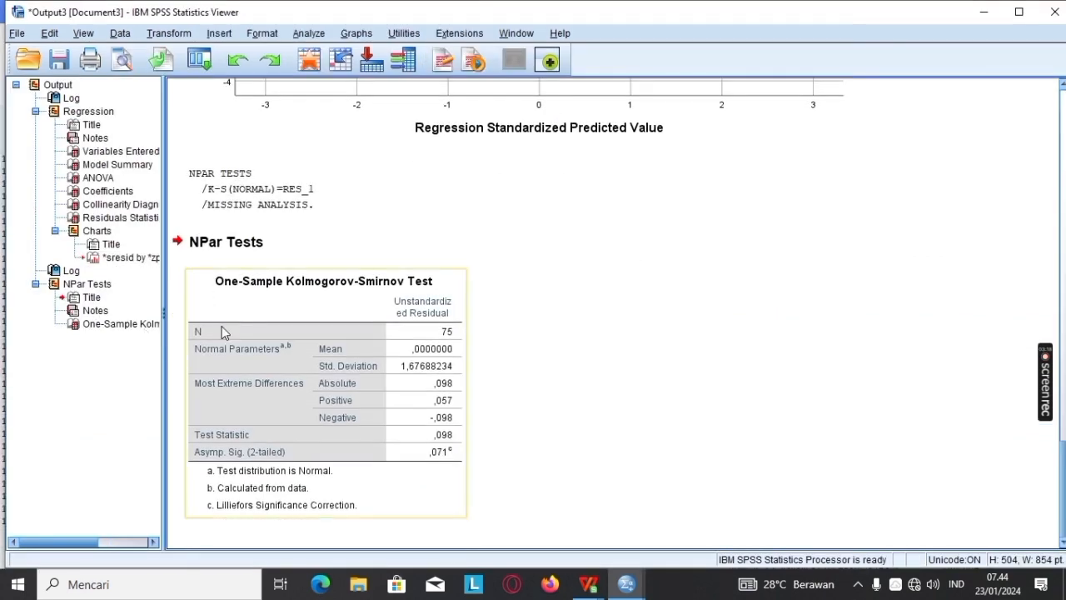
click(293, 390)
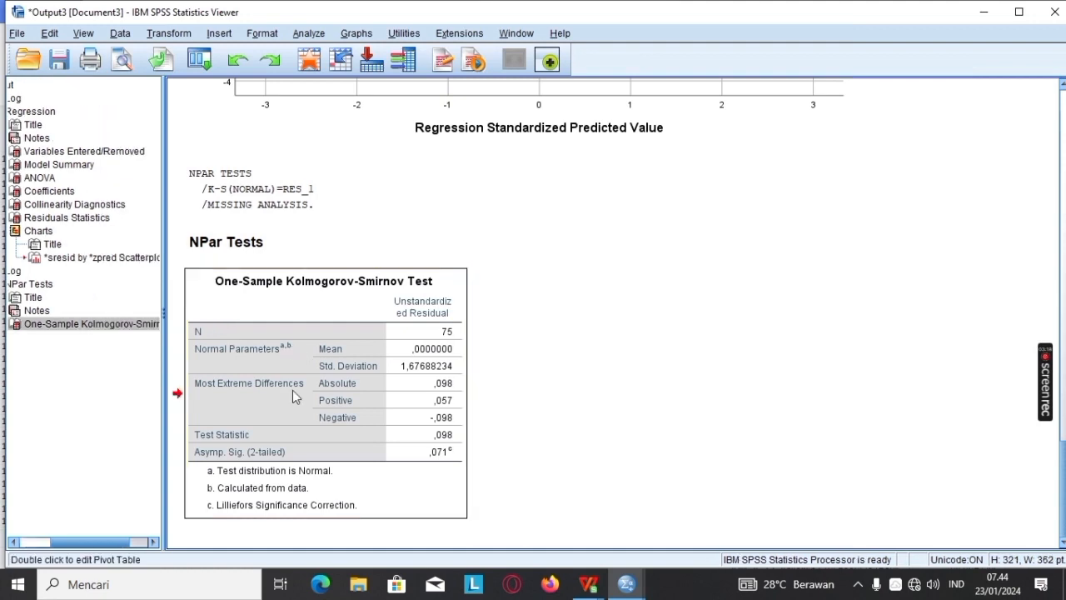
right_click(292, 389)
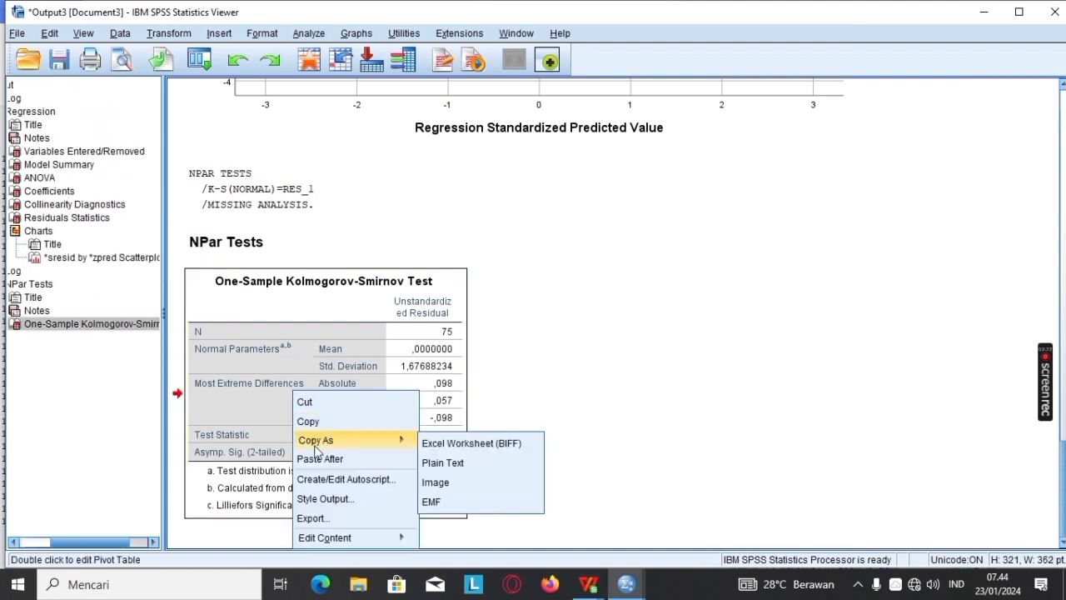
mouse_move(419, 444)
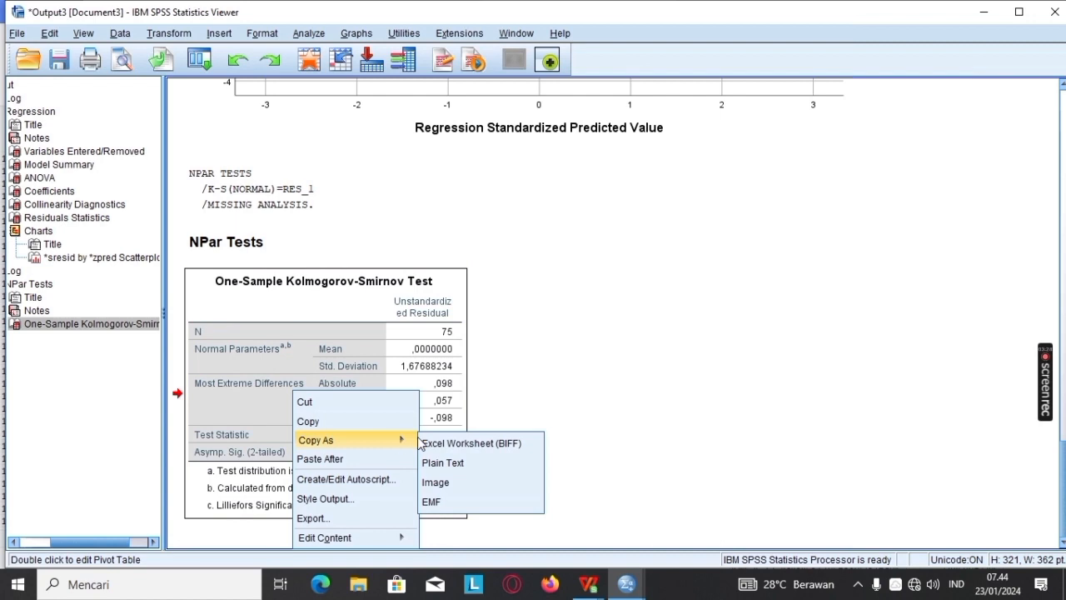
click(443, 483)
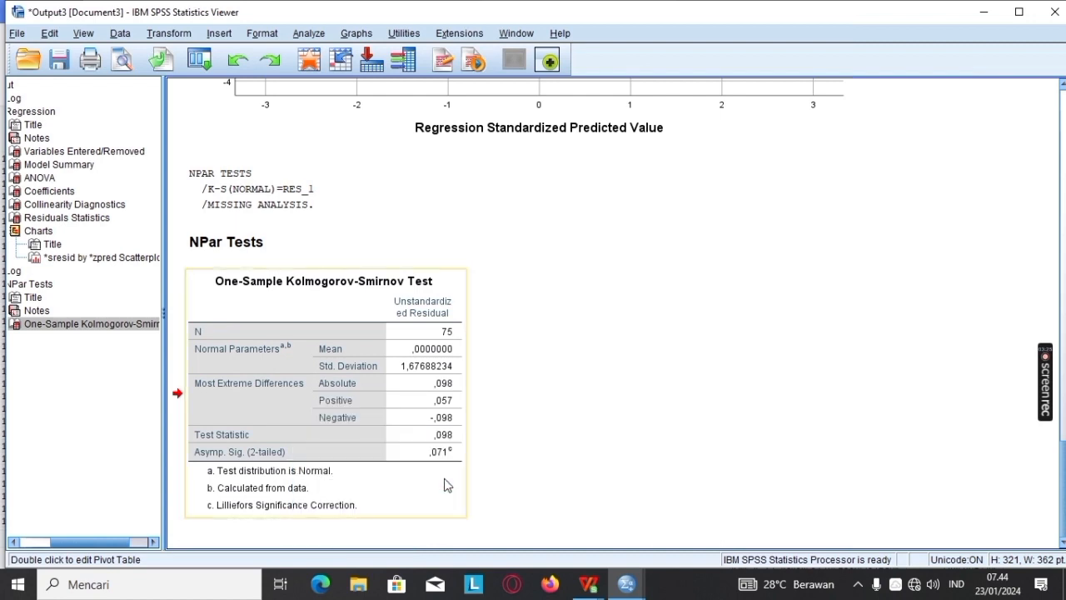
Step: Switch to the WPS spreadsheet, paste the Kolmogorov-Smirnov table at F168 as a PNG picture, and widen it to about 14.11 cm
click(586, 589)
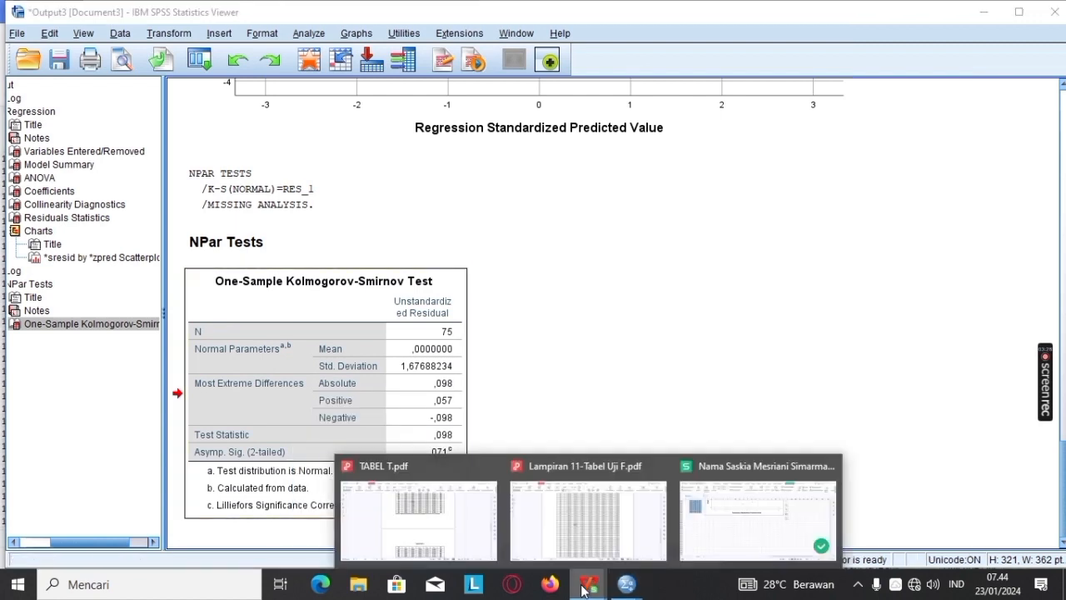
click(723, 533)
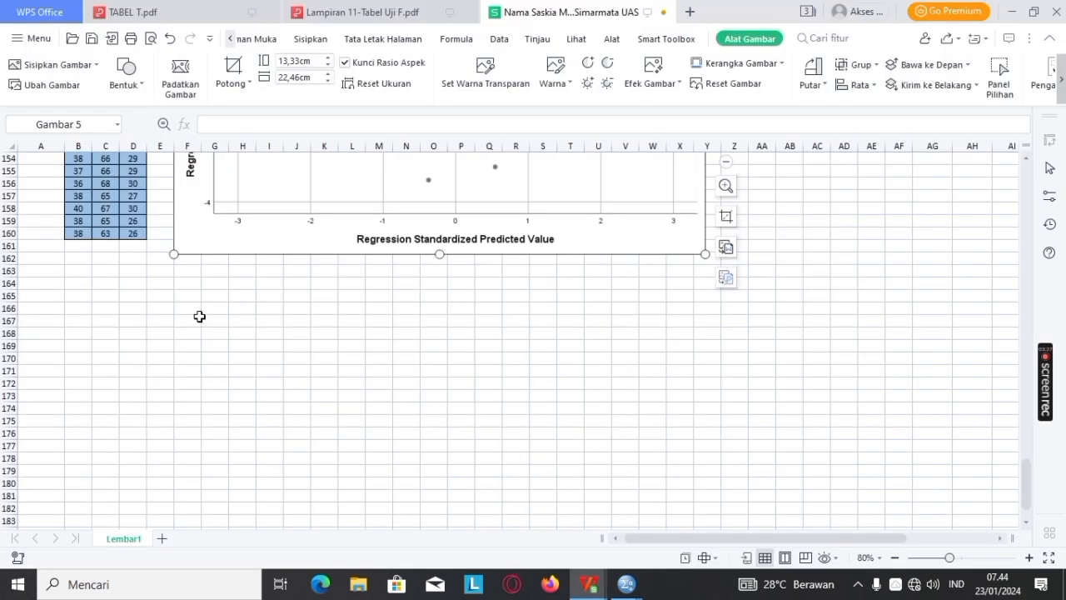
click(195, 335)
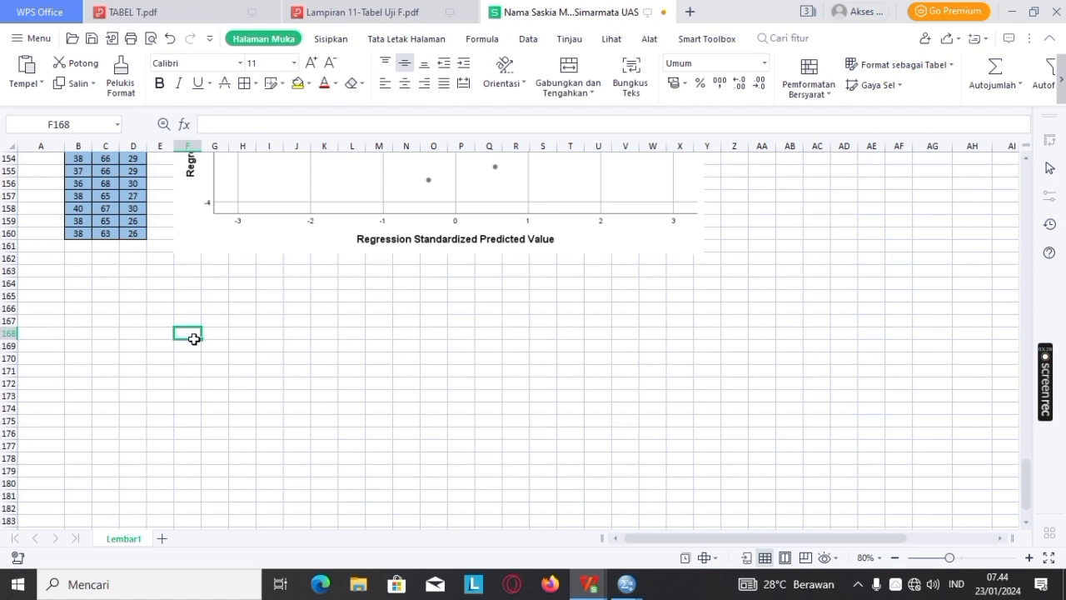
right_click(193, 338)
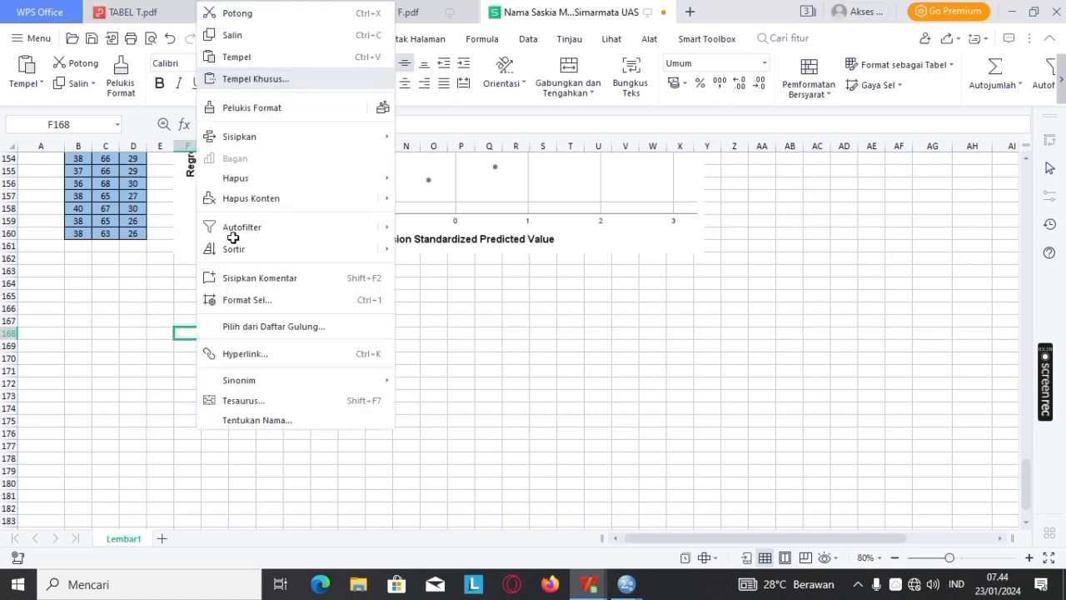
click(260, 79)
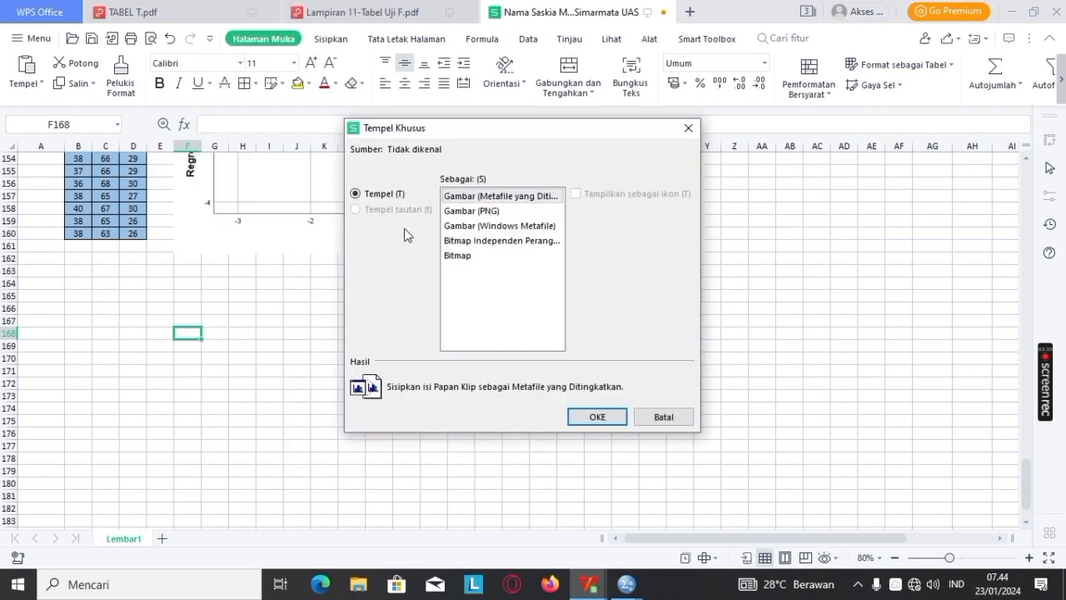
click(450, 213)
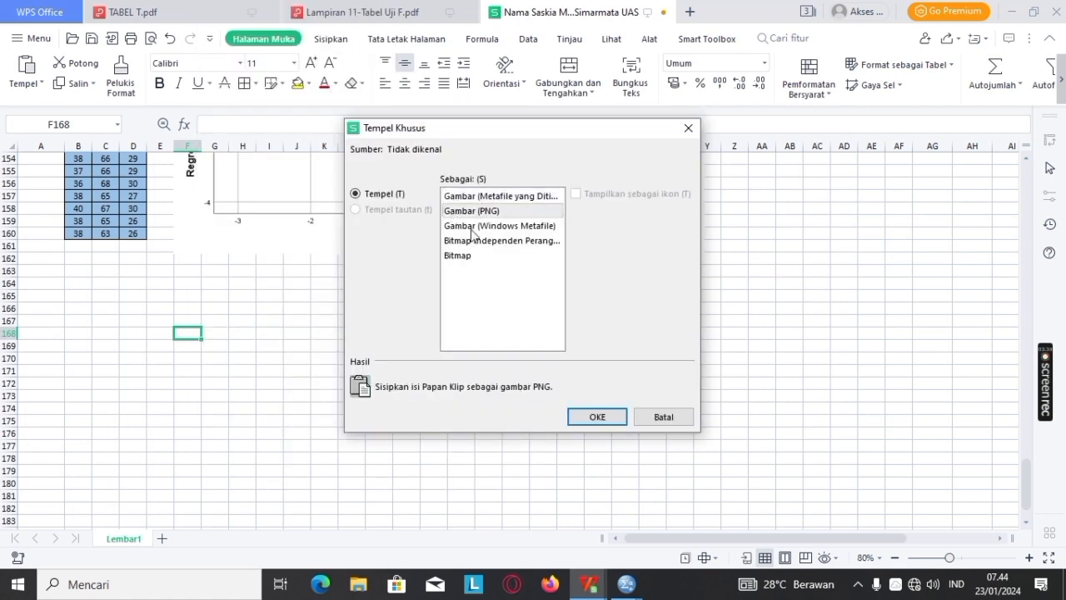
click(596, 418)
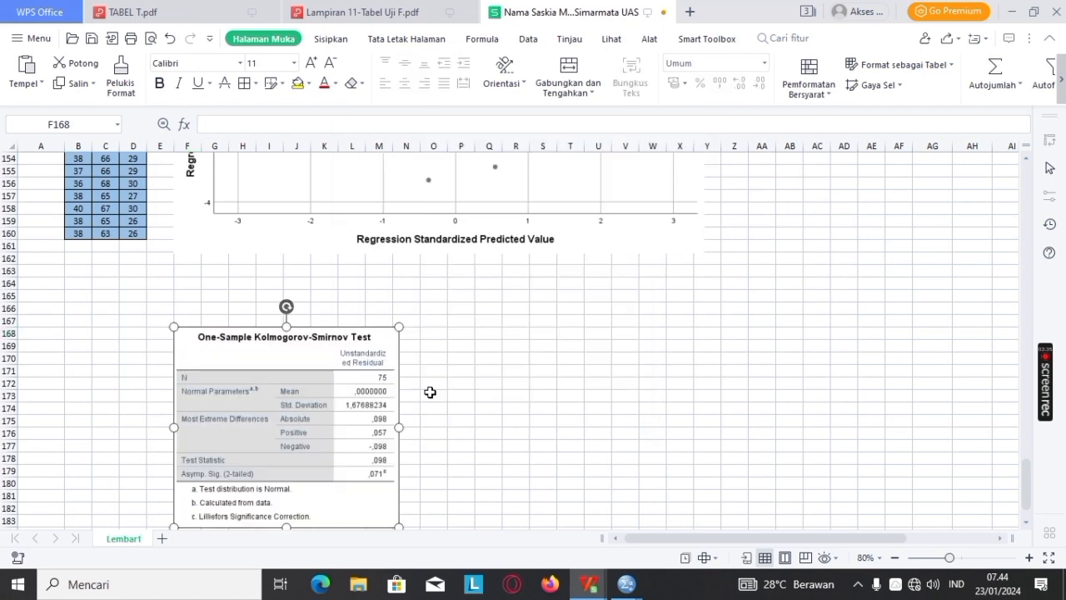
drag(399, 426, 508, 421)
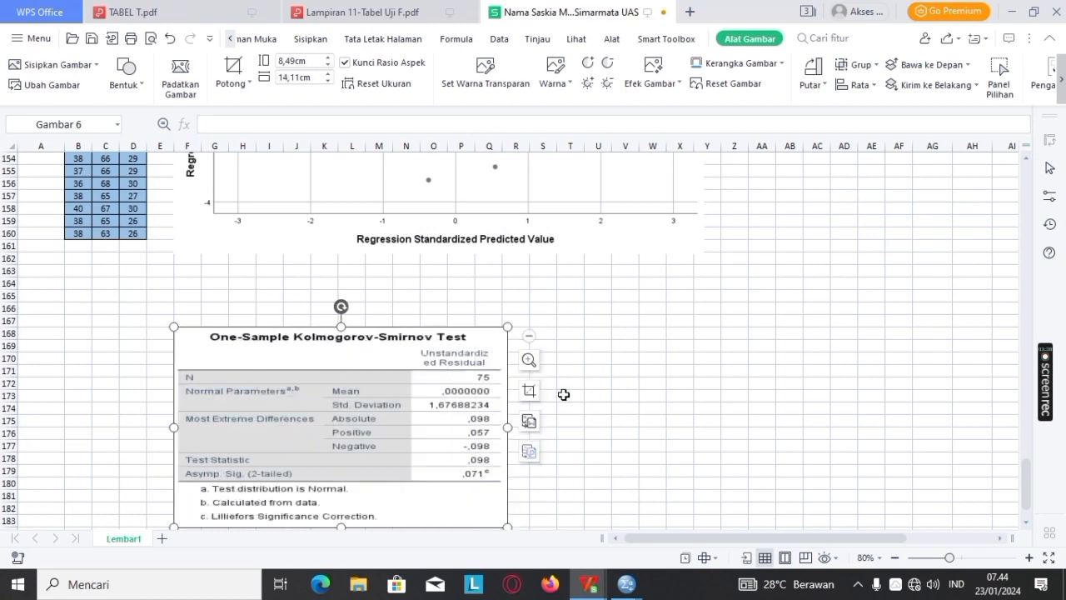
Step: Review the t and F table notes and the pasted Kolmogorov-Smirnov, scatterplot, and Coefficients pictures in the worksheet
scroll(569, 323, up, 6)
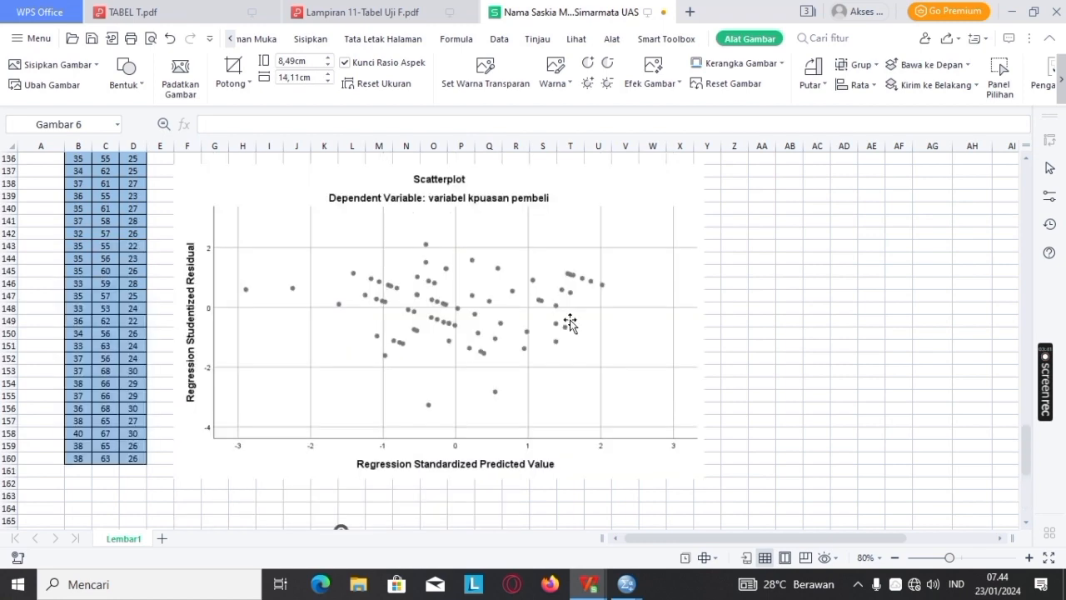
scroll(570, 323, up, 13)
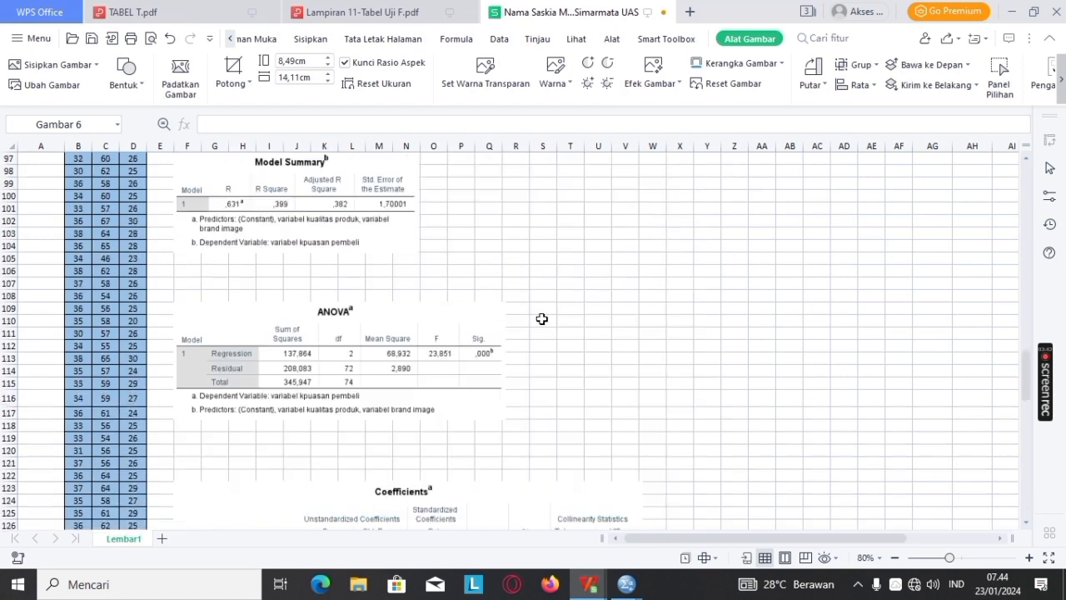
scroll(542, 319, up, 11)
scroll(530, 316, down, 7)
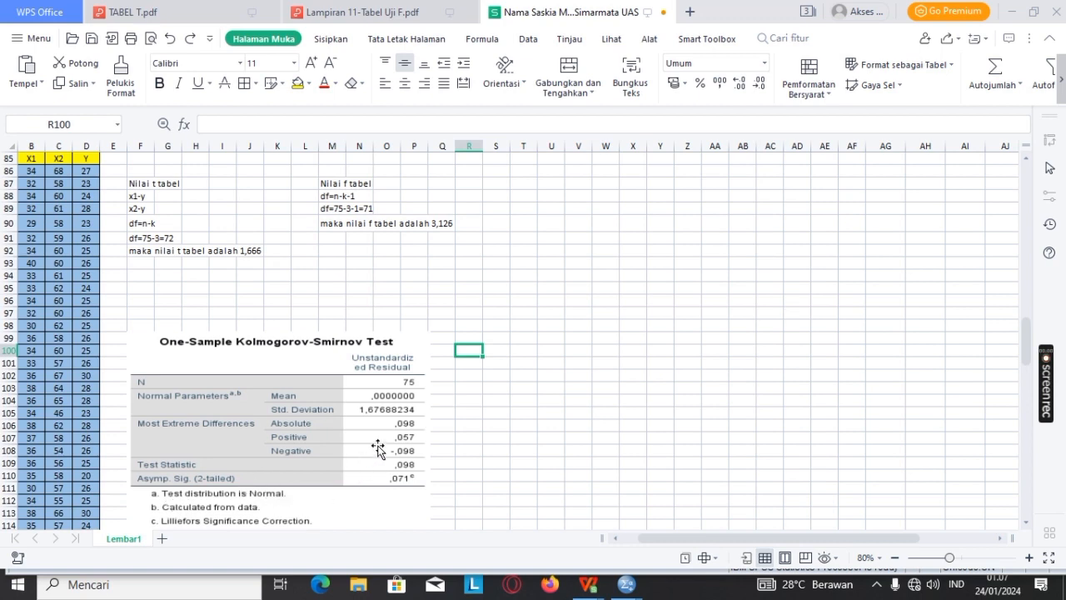
scroll(377, 450, down, 4)
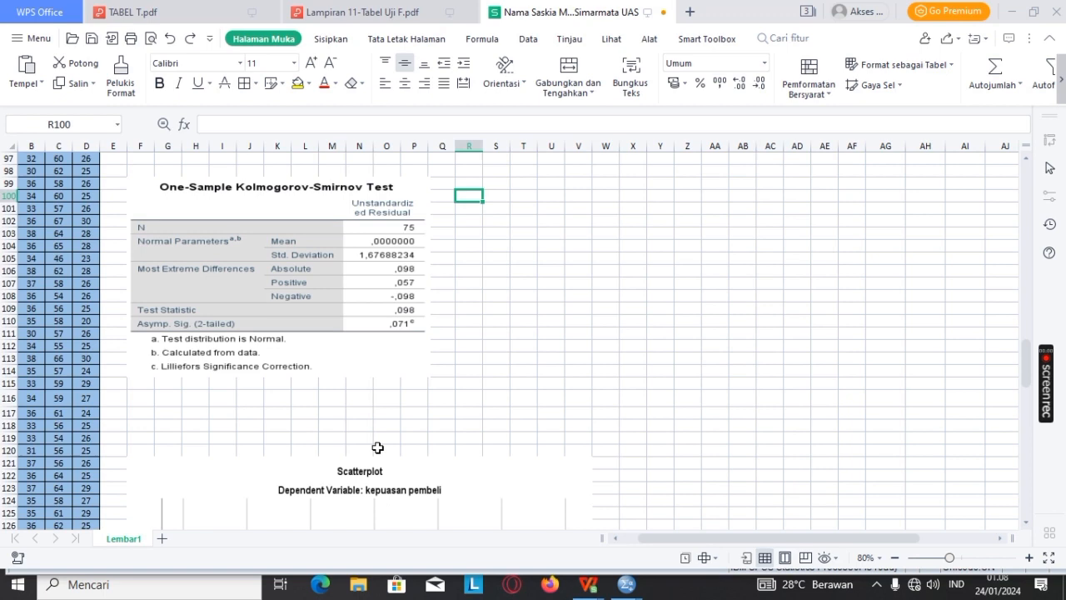
scroll(377, 448, down, 5)
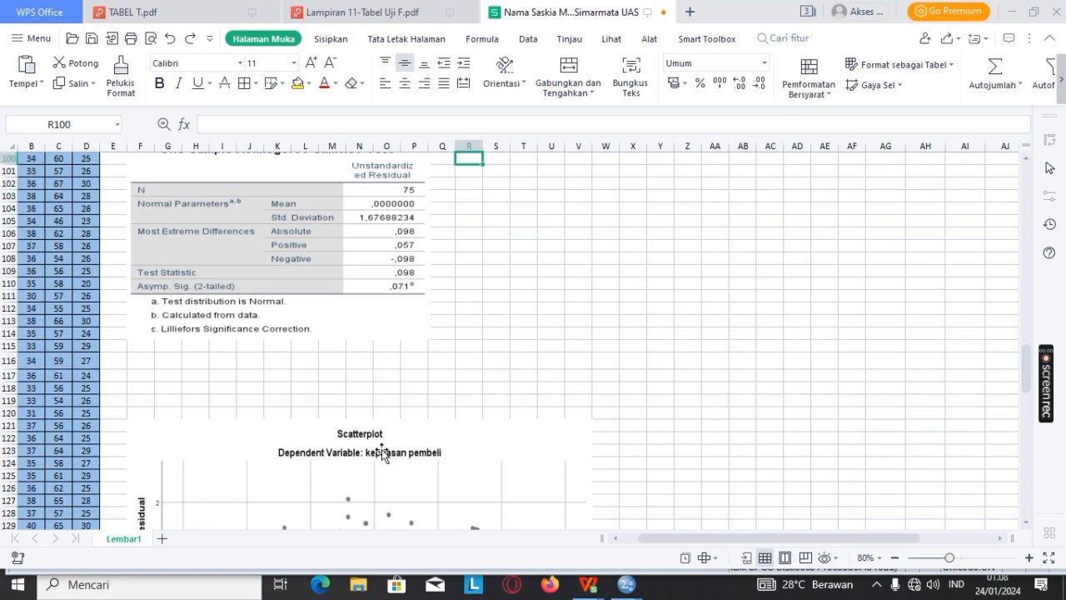
scroll(243, 323, down, 1)
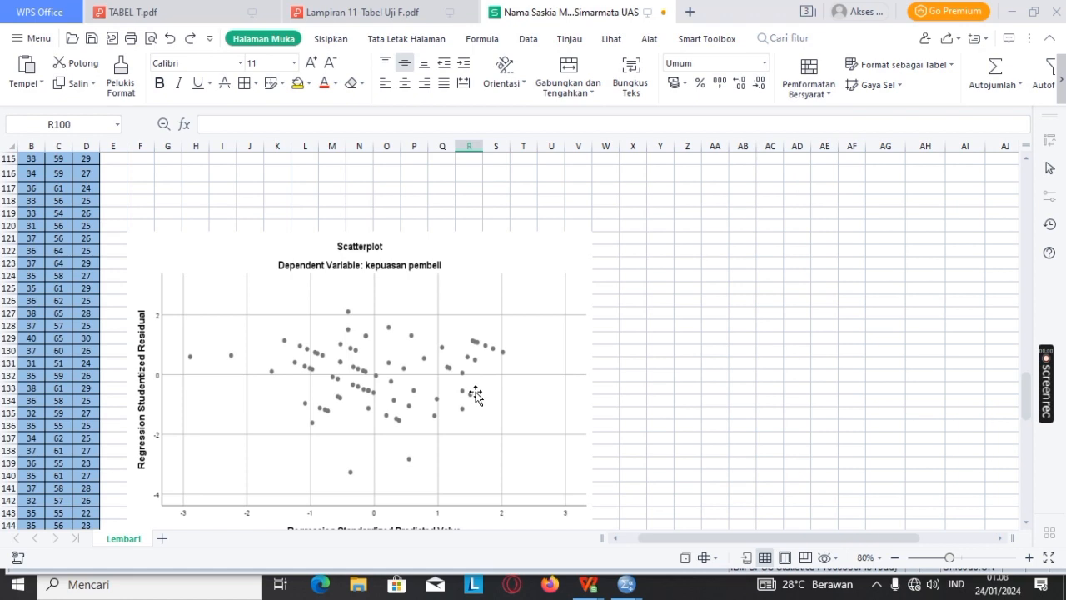
scroll(475, 395, down, 8)
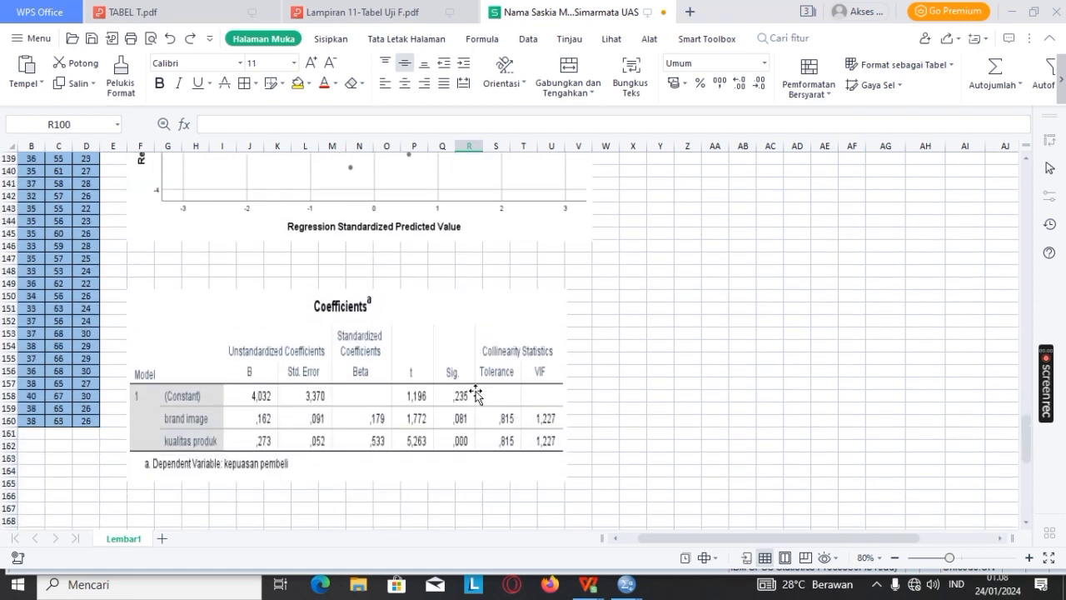
Step: Examine the pasted Coefficients table and the t table note, and check the df 72 row in TABEL T.pdf
scroll(475, 395, down, 1)
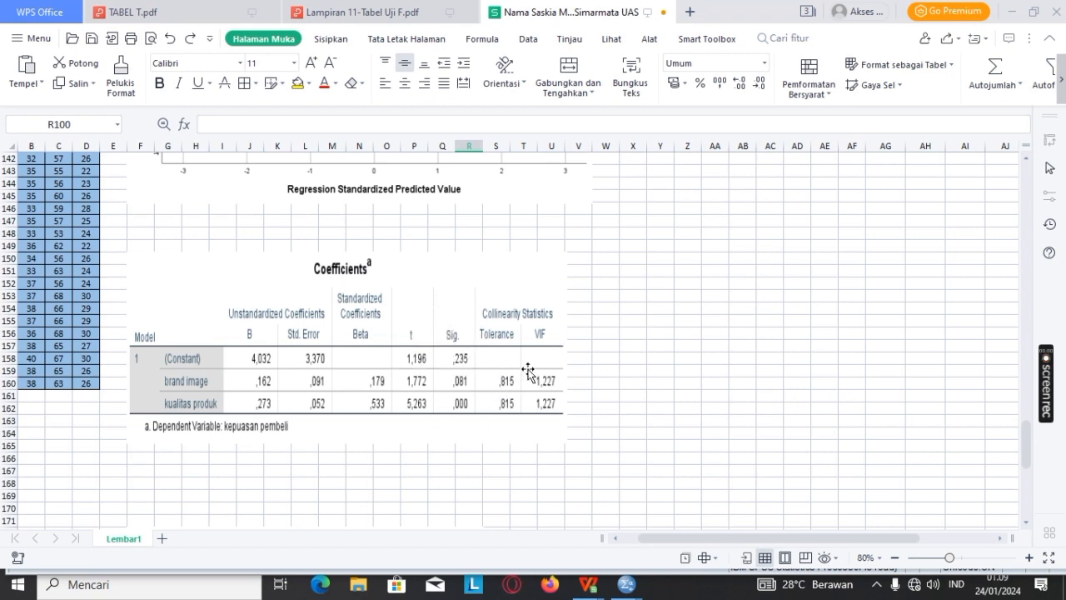
scroll(392, 405, down, 1)
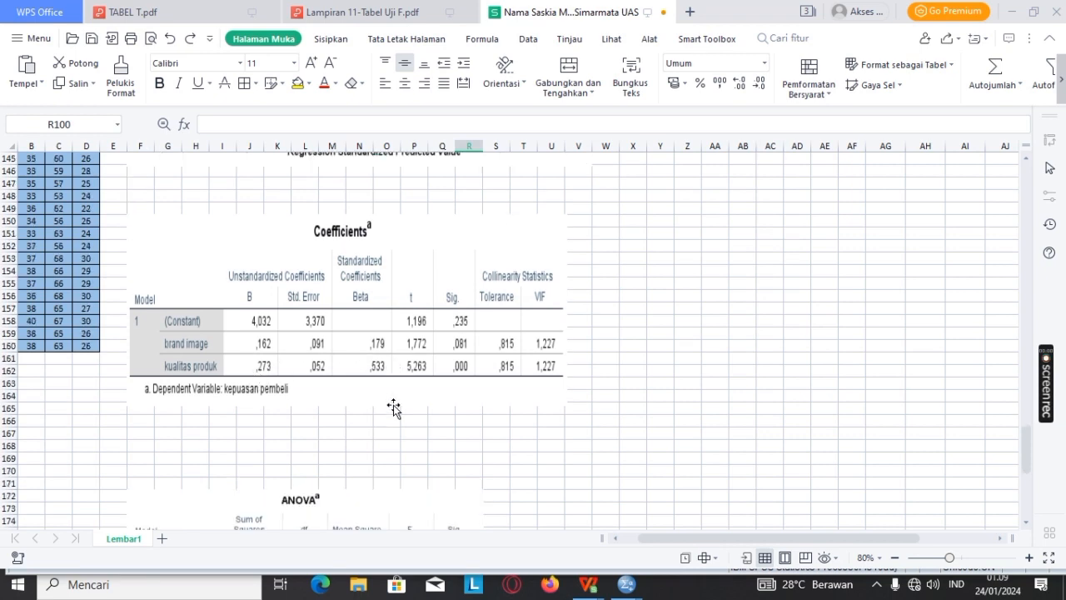
scroll(391, 403, down, 1)
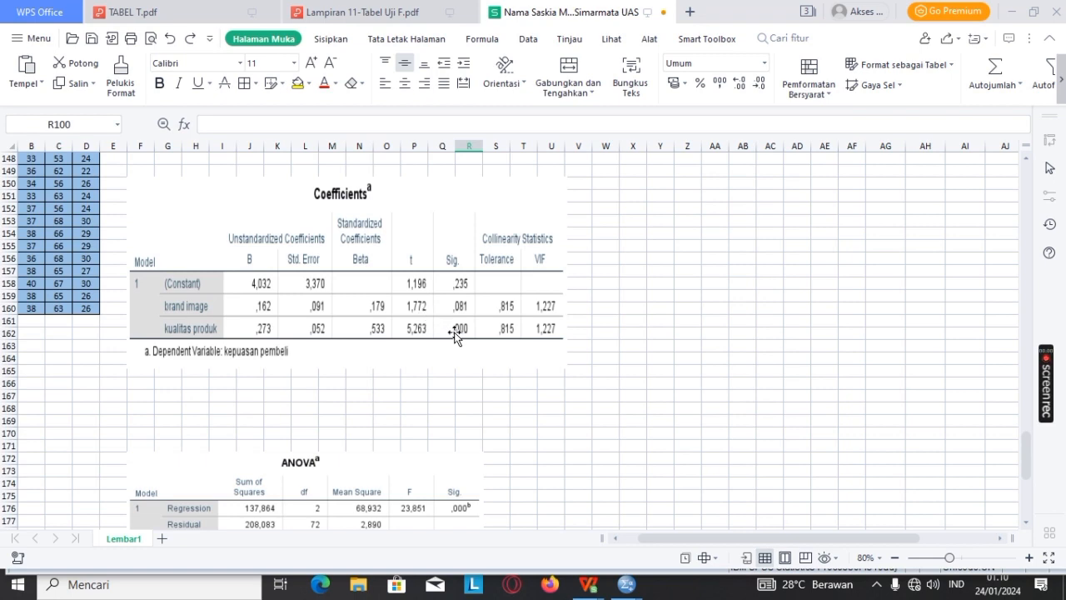
scroll(455, 335, up, 4)
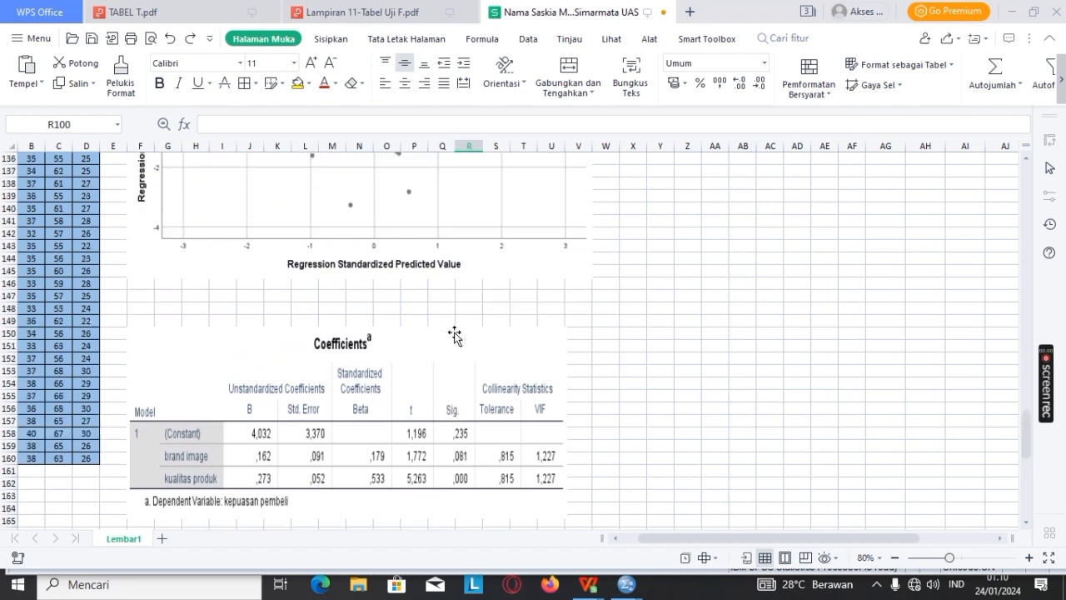
scroll(455, 335, up, 20)
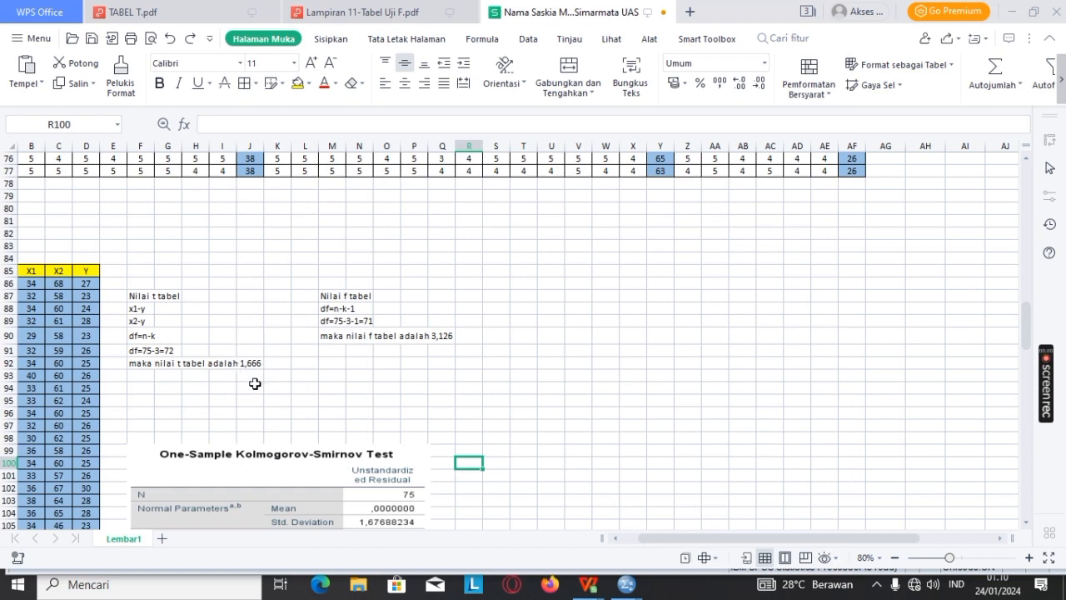
click(207, 14)
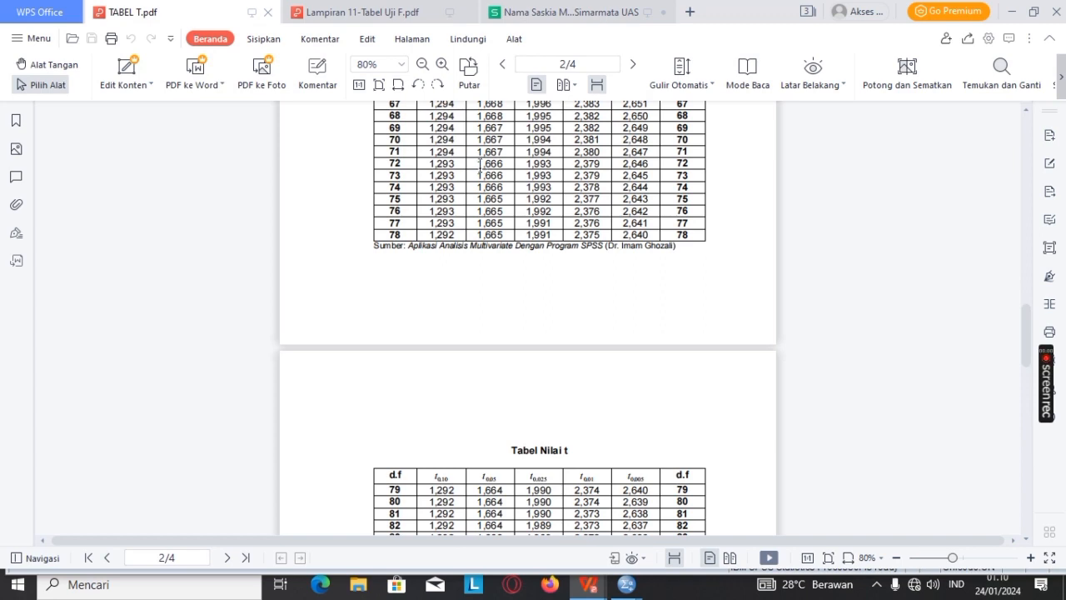
Step: Return to the spreadsheet and examine the scatterplot, the Coefficients t and Sig. columns, the ANOVA F value, and the Model Summary R Square values
click(545, 13)
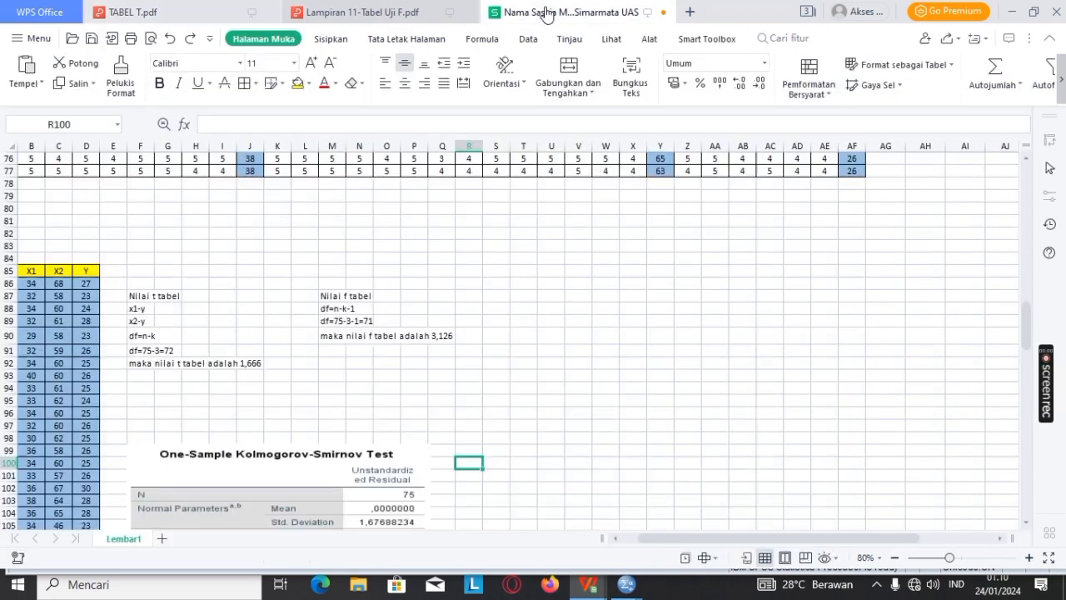
scroll(379, 295, down, 12)
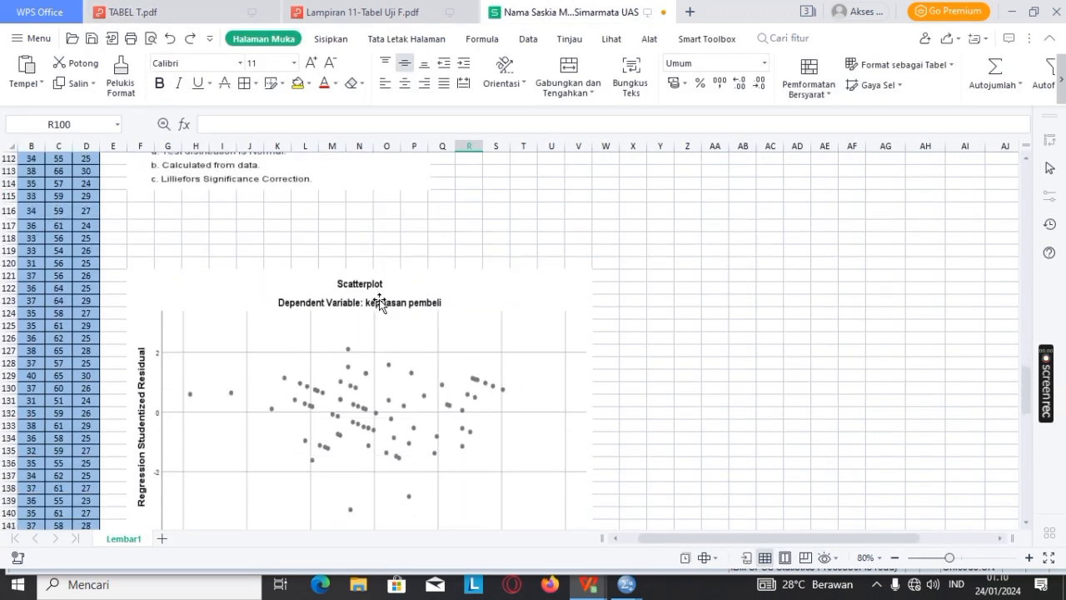
scroll(380, 302, down, 1)
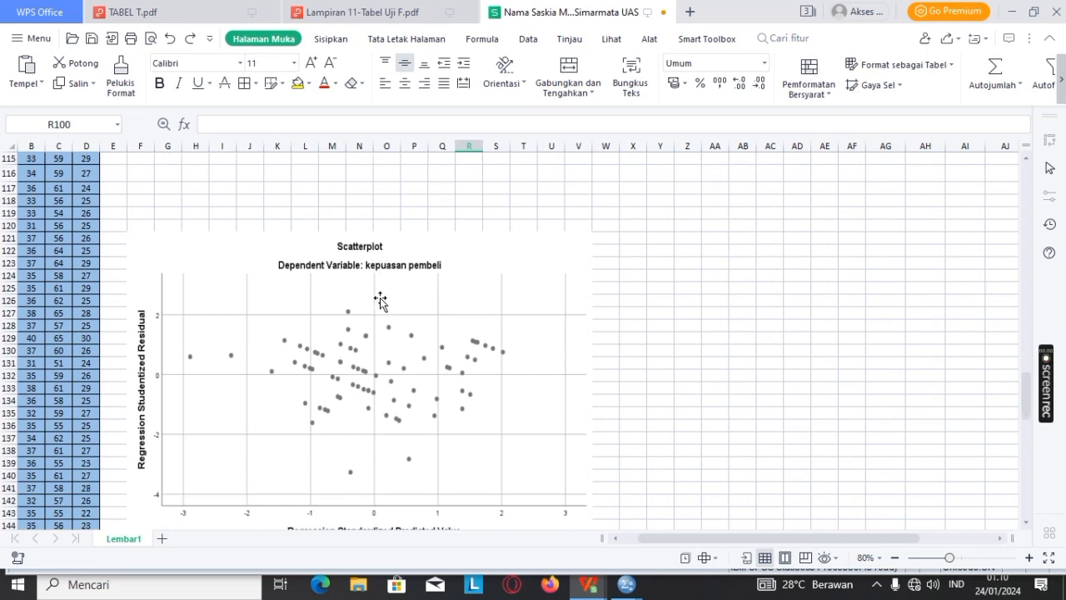
scroll(380, 301, down, 2)
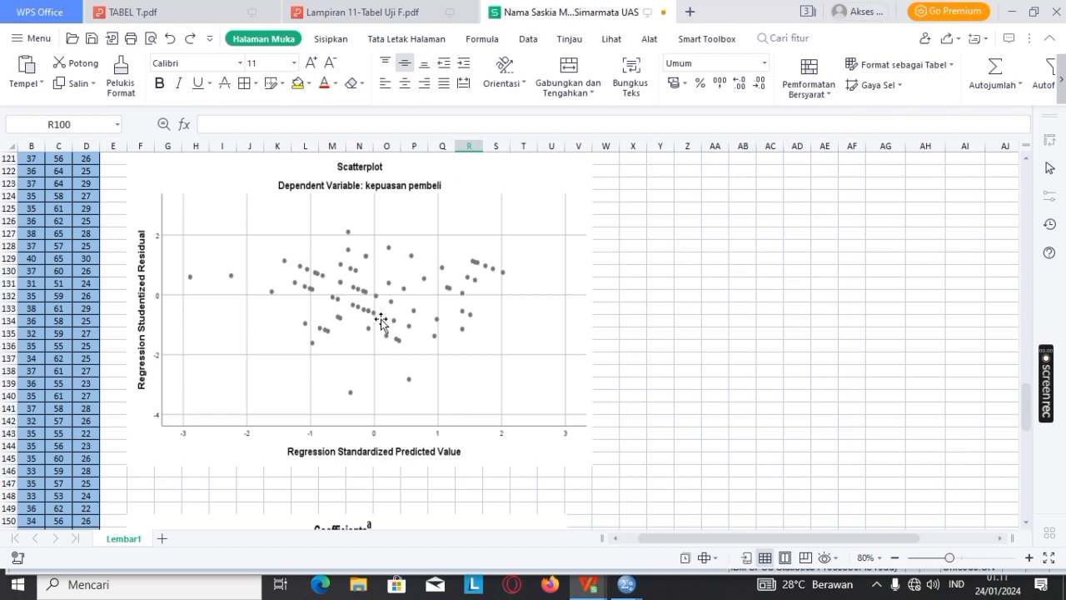
scroll(381, 320, down, 6)
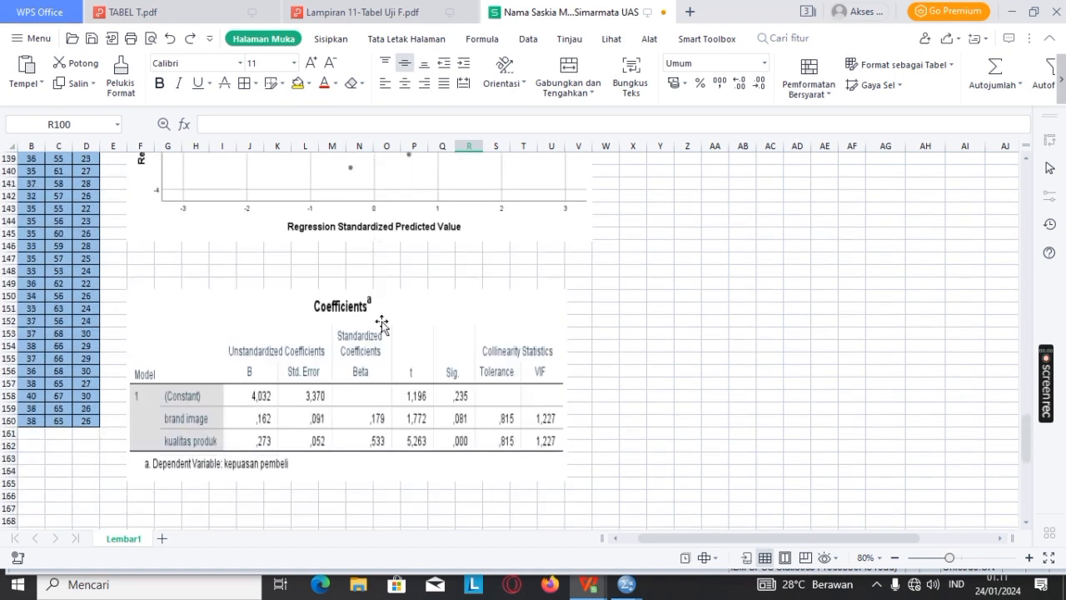
scroll(381, 321, down, 2)
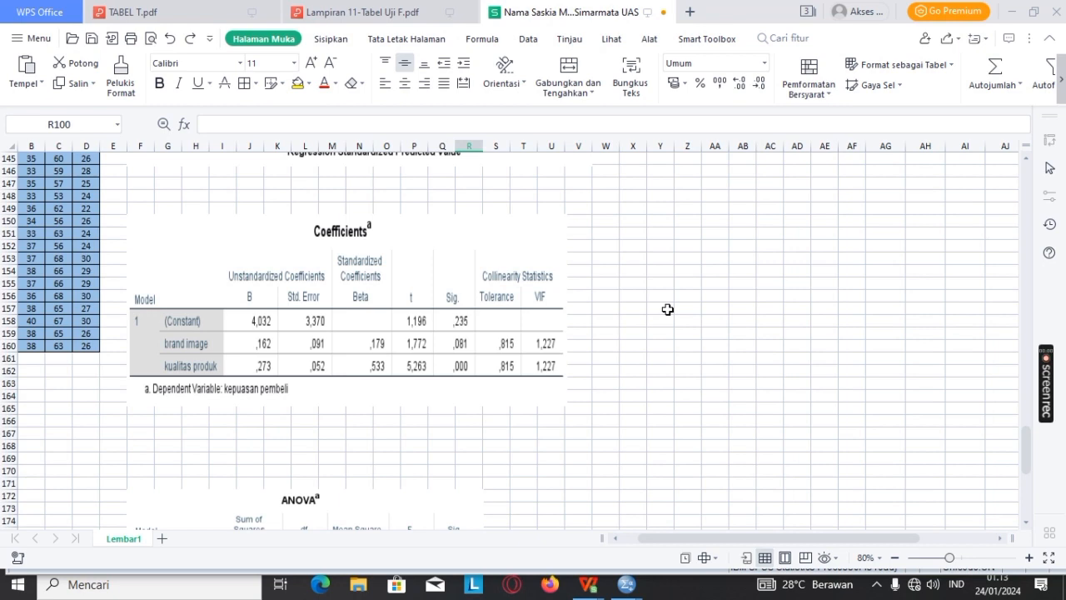
scroll(667, 309, down, 6)
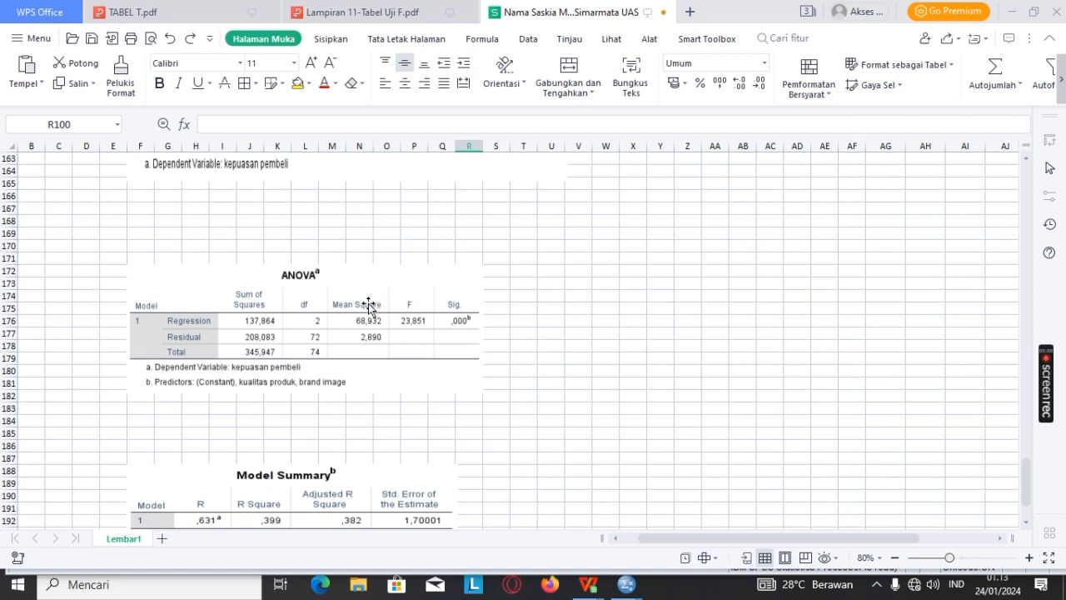
scroll(385, 348, down, 2)
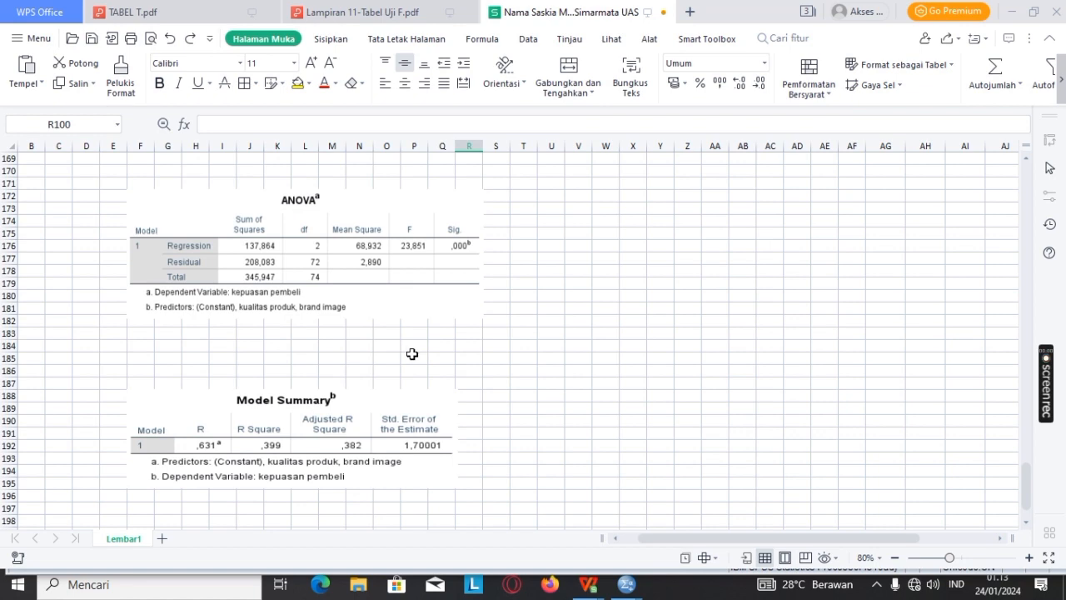
scroll(412, 354, down, 2)
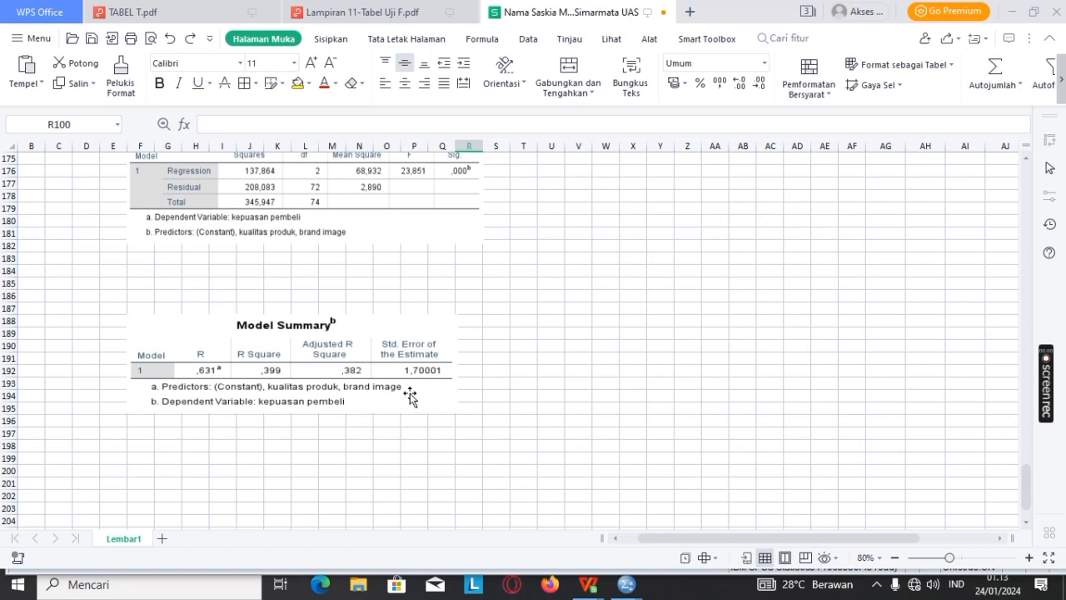
scroll(439, 341, up, 2)
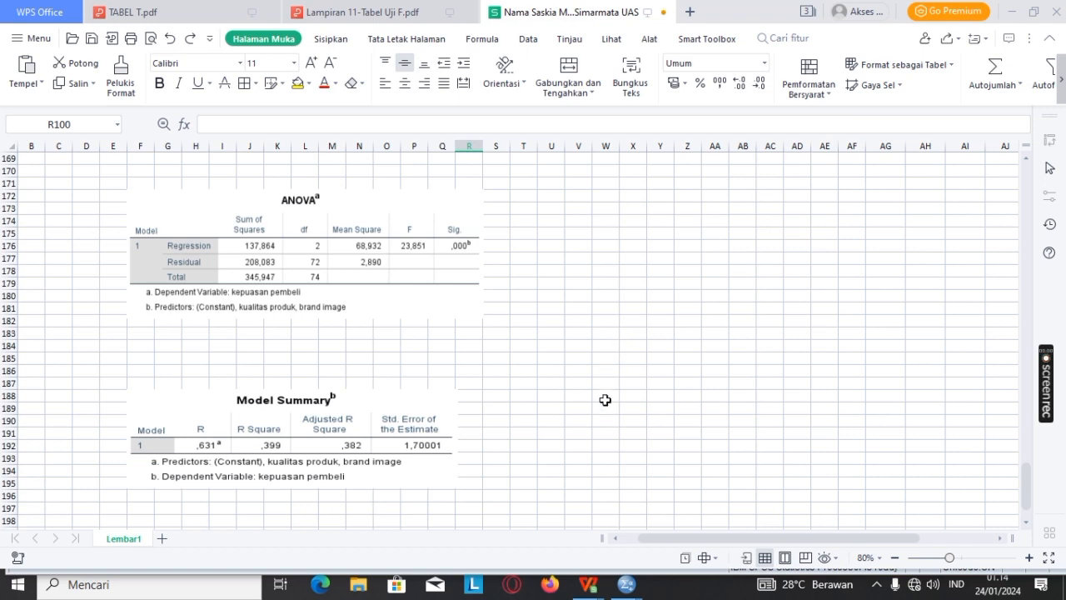
Step: Recheck the t and F table notes beside the X1, X2, Y data against the pasted Coefficients and ANOVA tables
scroll(605, 399, up, 18)
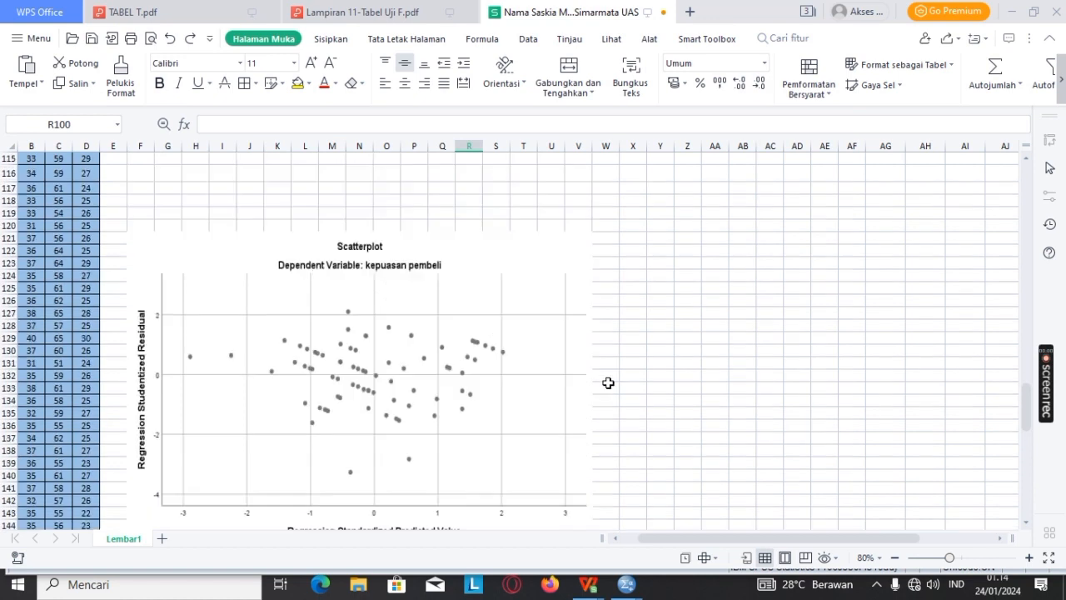
scroll(605, 391, up, 17)
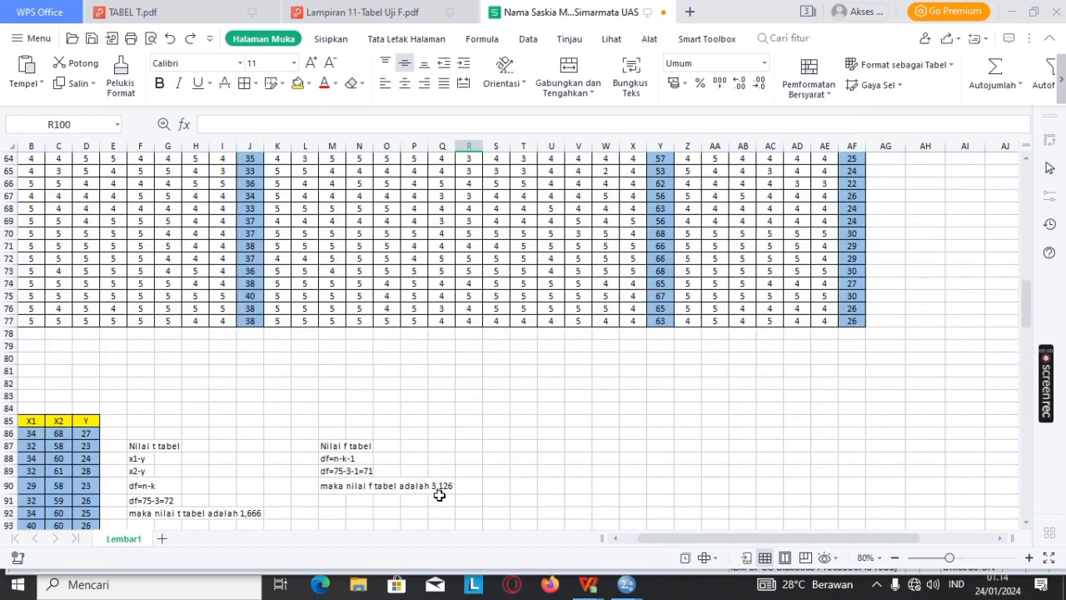
scroll(458, 495, down, 6)
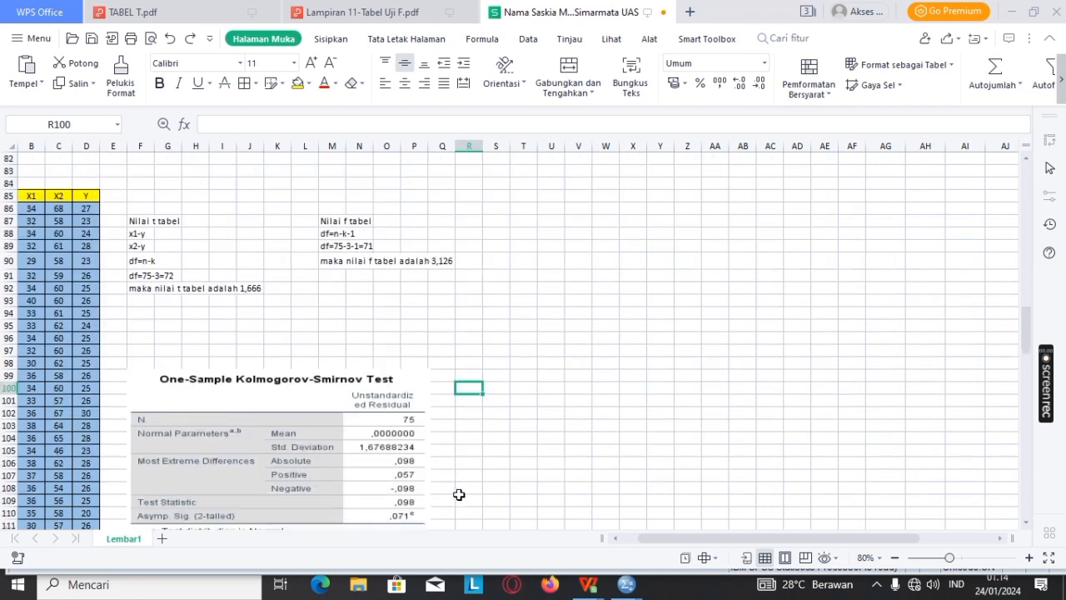
scroll(459, 495, down, 20)
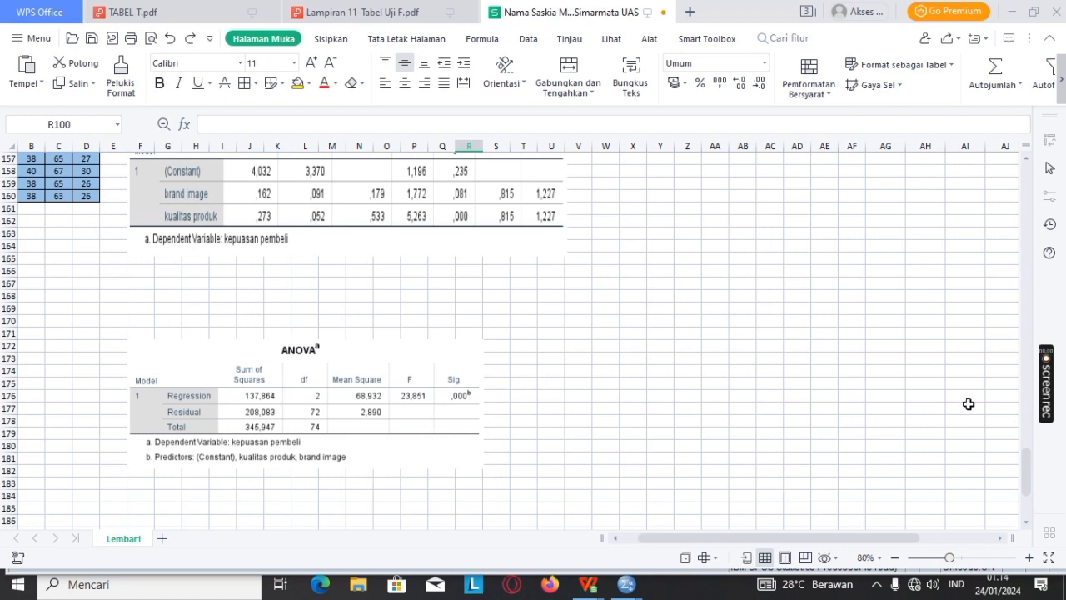
mouse_move(1041, 375)
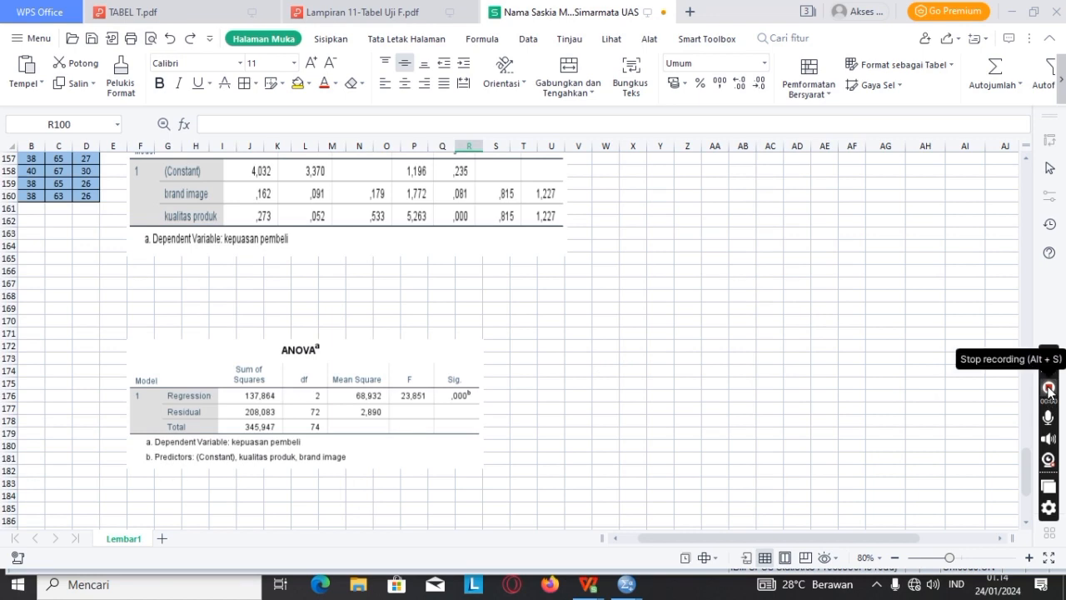
click(1049, 388)
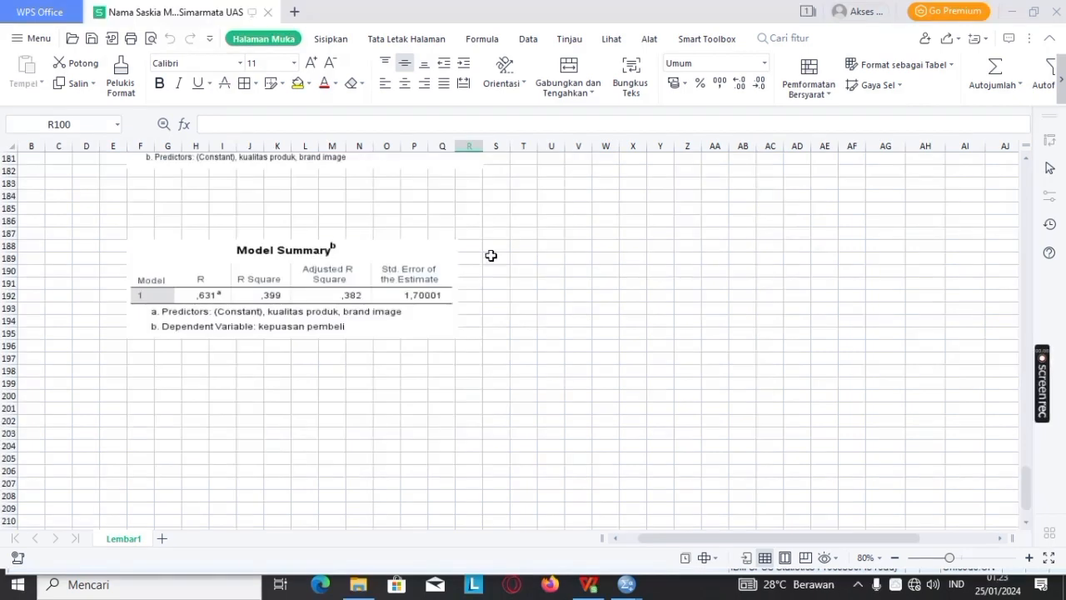